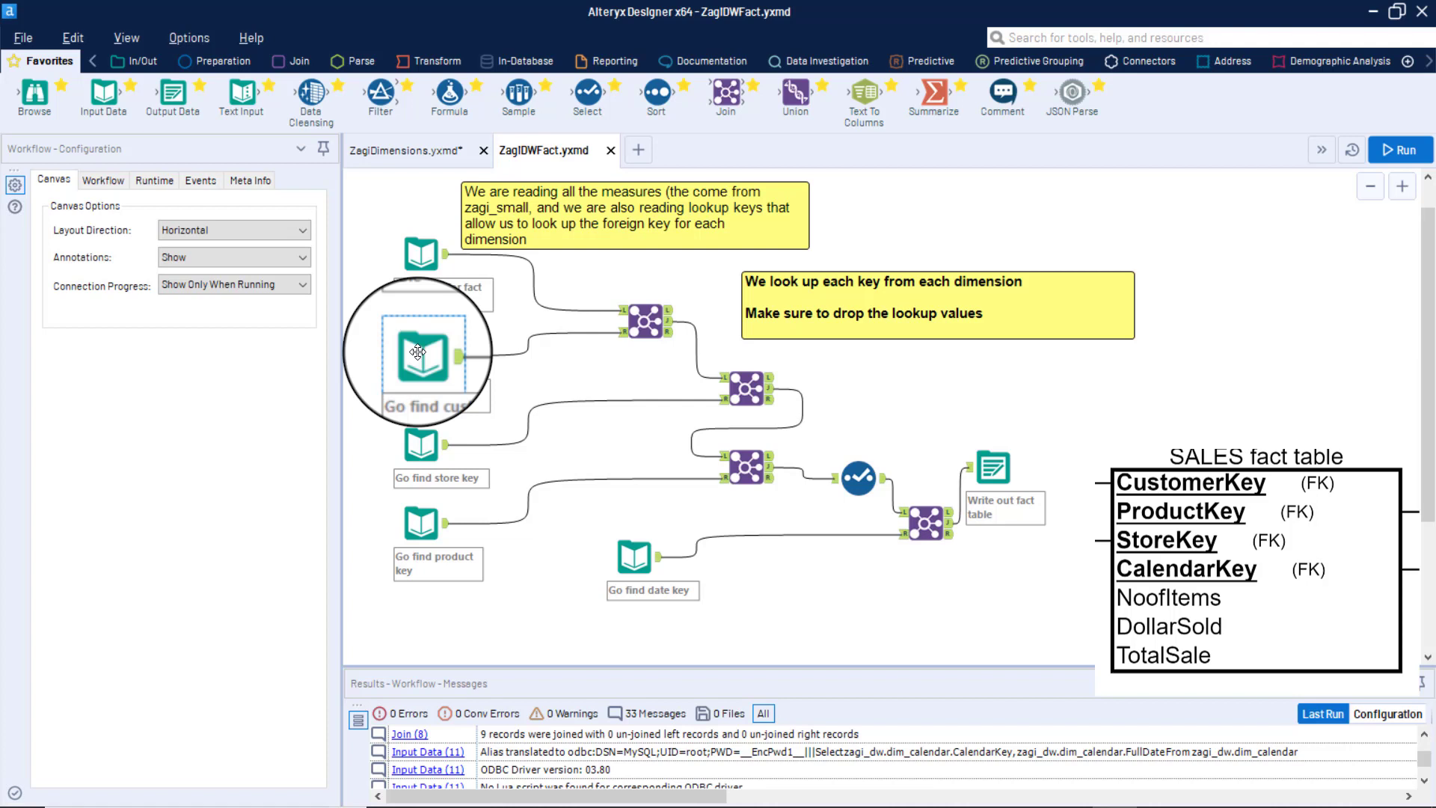
# - Switch to the other Alteryx Designer window and bring up the empty New Workflow2 canvas
pyautogui.moveTo(1213, 805)
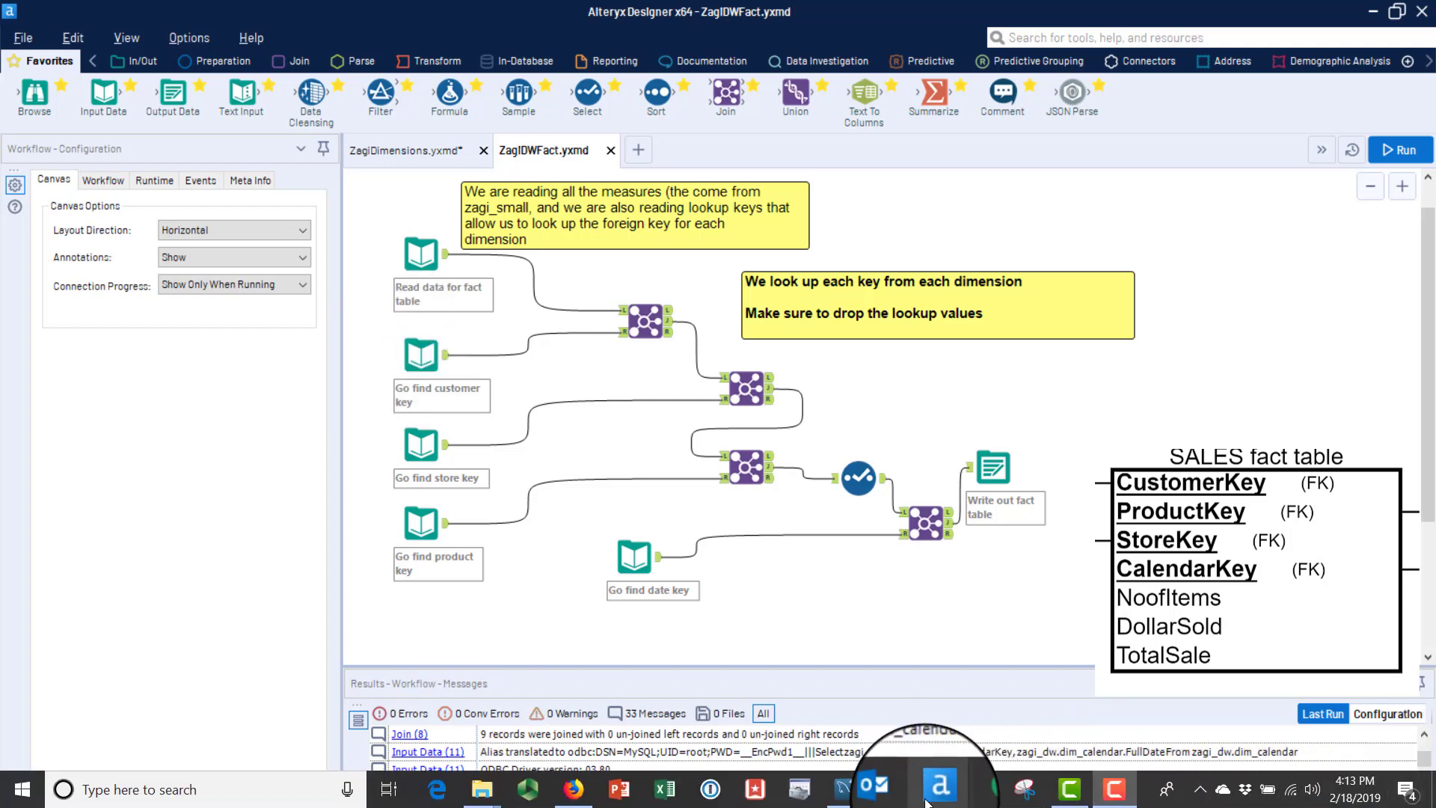
pyautogui.moveTo(931, 801)
pyautogui.click(1001, 762)
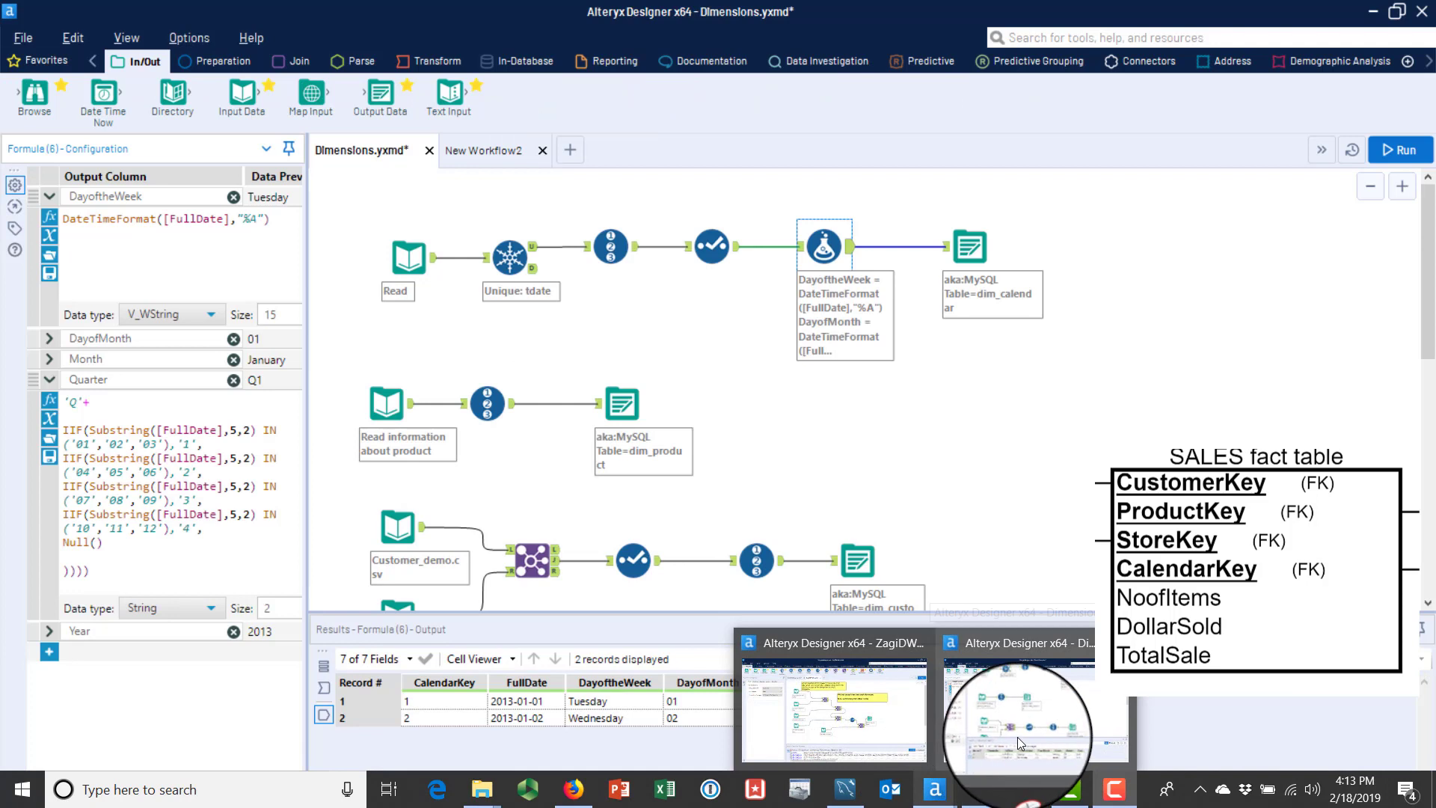
pyautogui.click(491, 150)
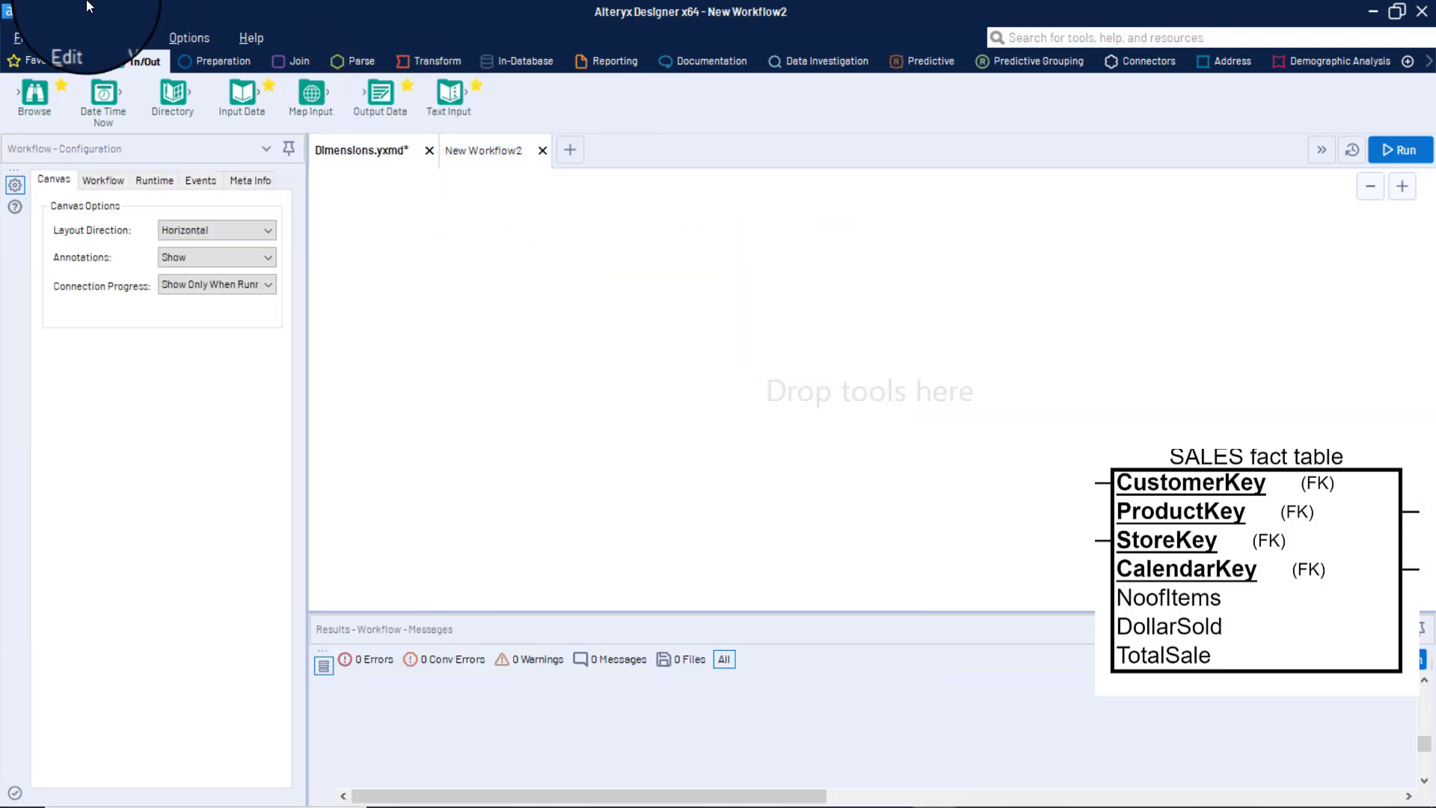
# - Save the empty workflow as Fact.yxmd in the ZagiDW Lab folder
pyautogui.click(23, 38)
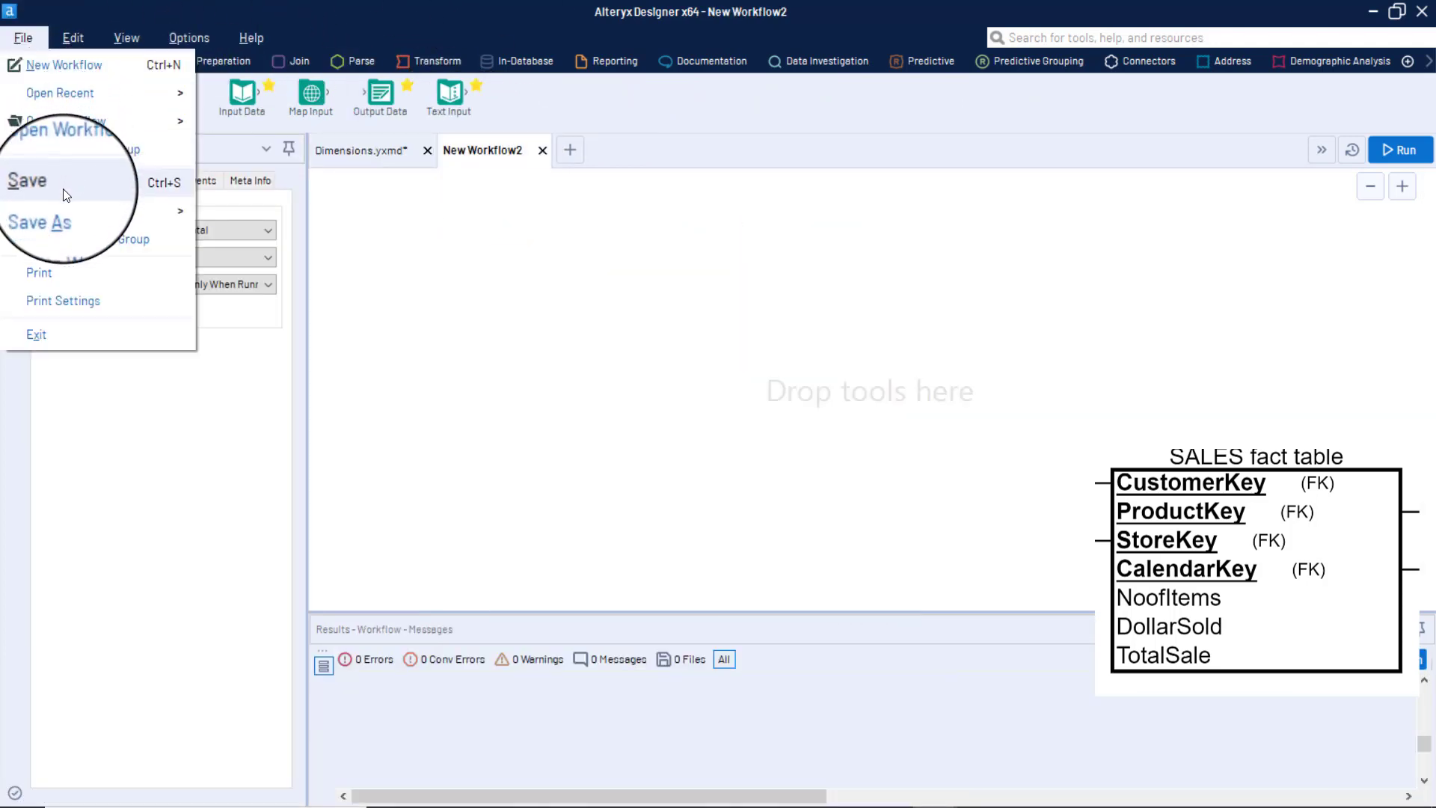
pyautogui.moveTo(64, 218)
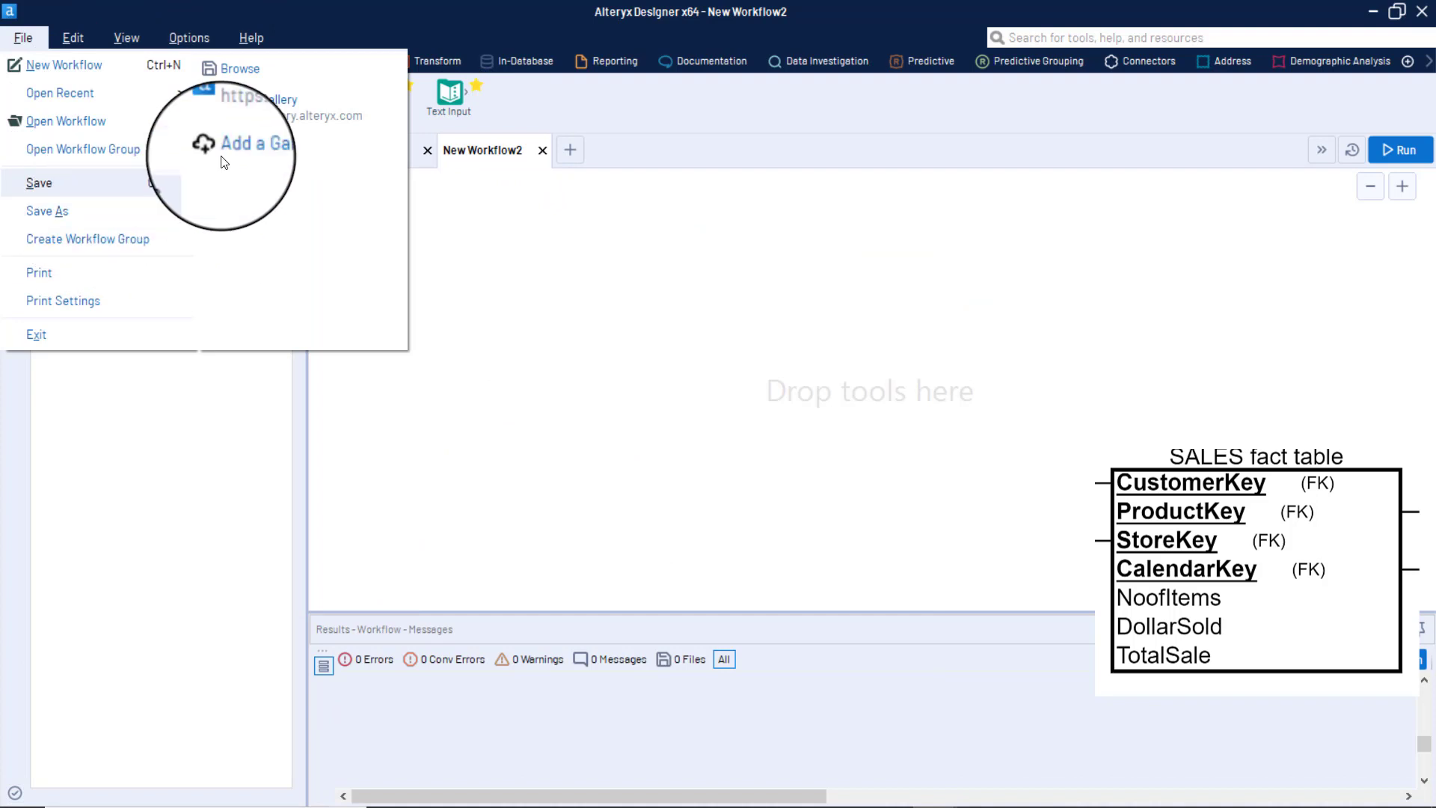
pyautogui.click(270, 78)
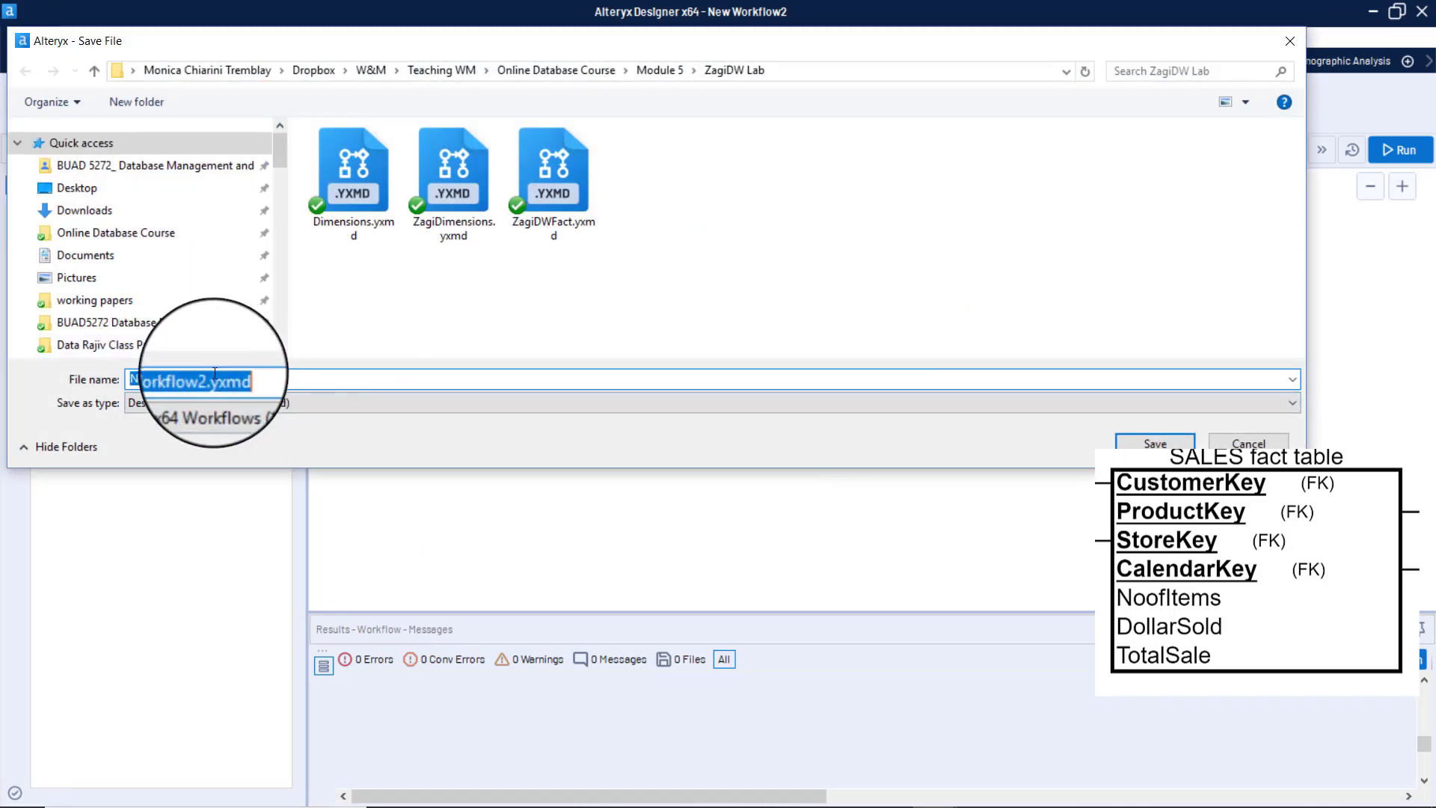
pyautogui.click(207, 380)
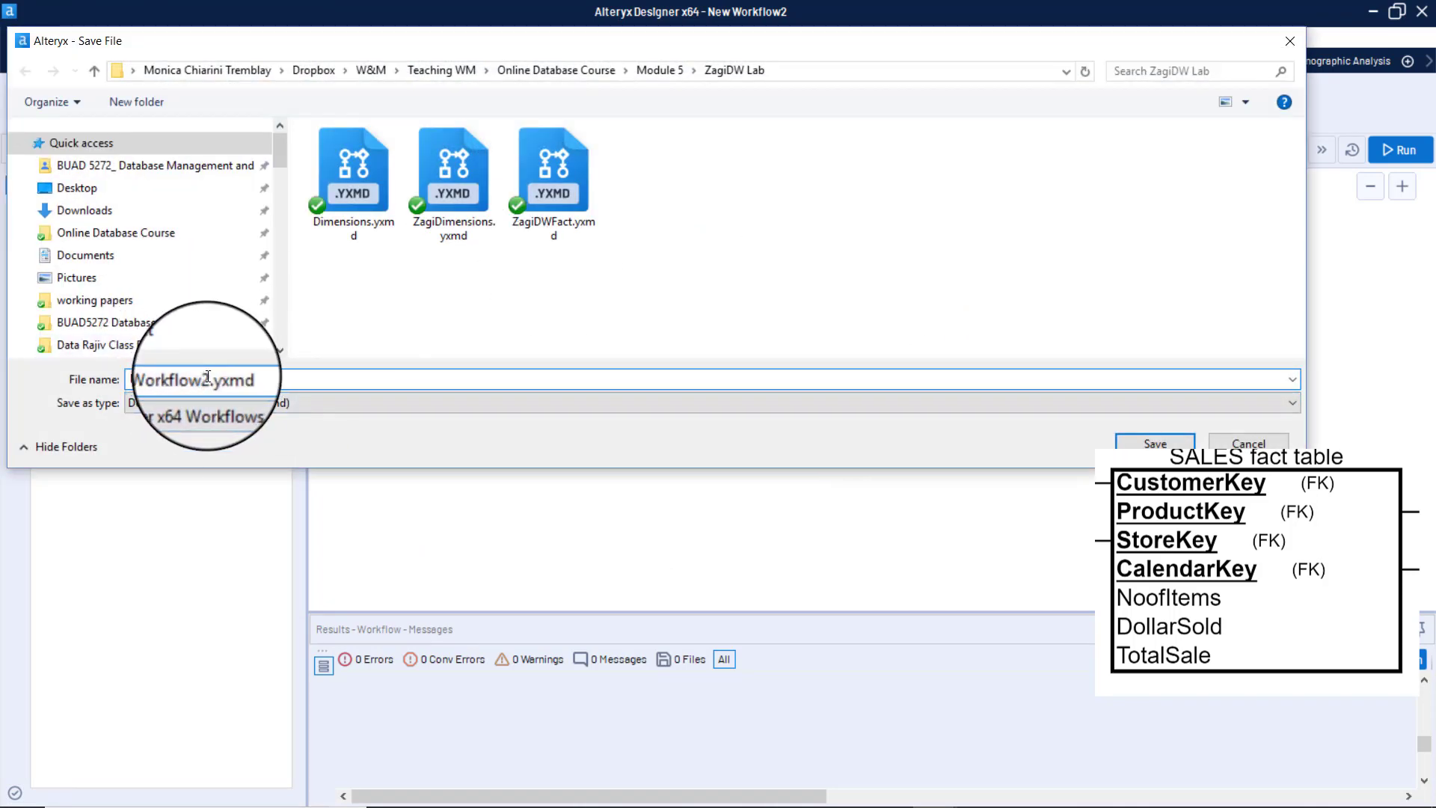
pyautogui.moveTo(208, 378); pyautogui.dragTo(15, 336)
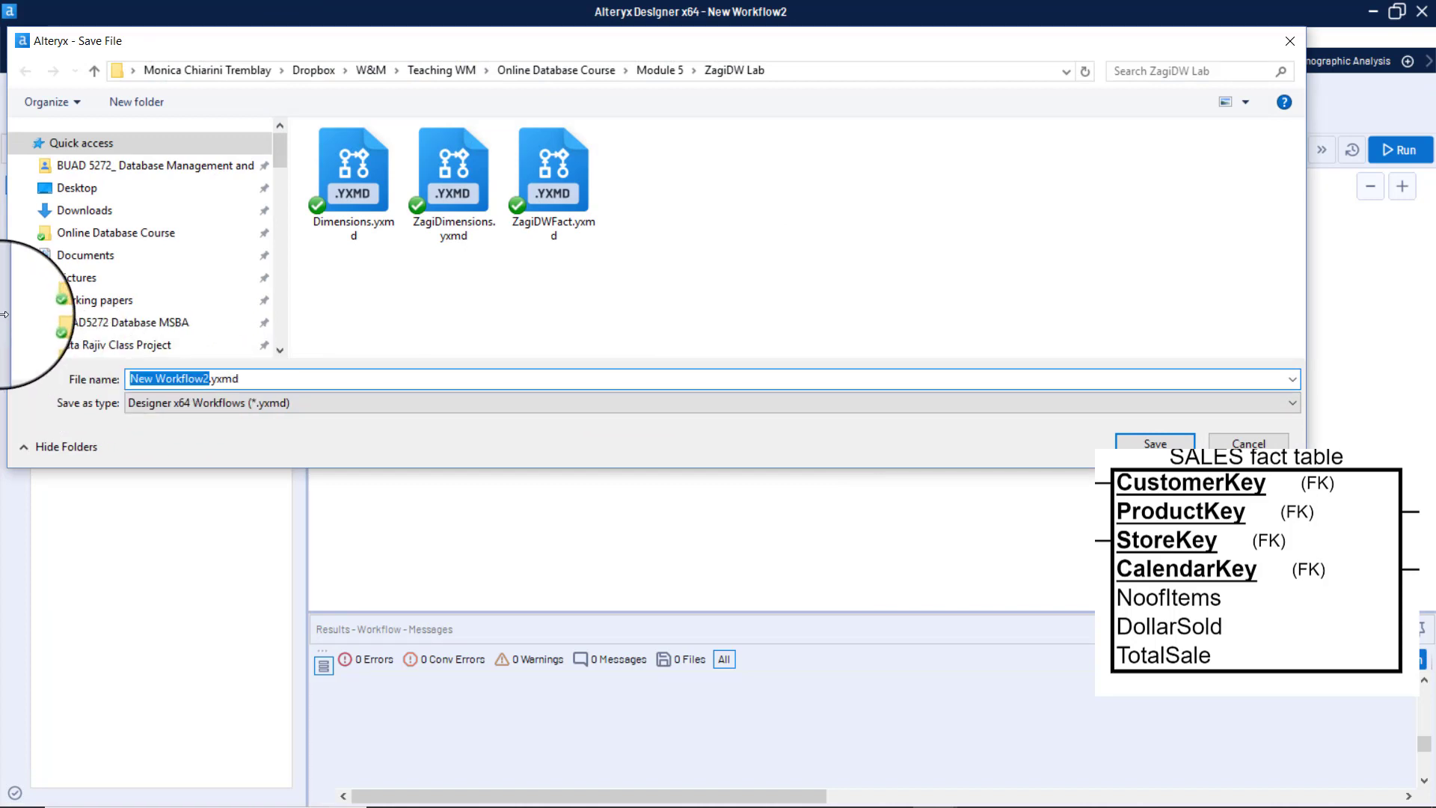
pyautogui.write('Fact')
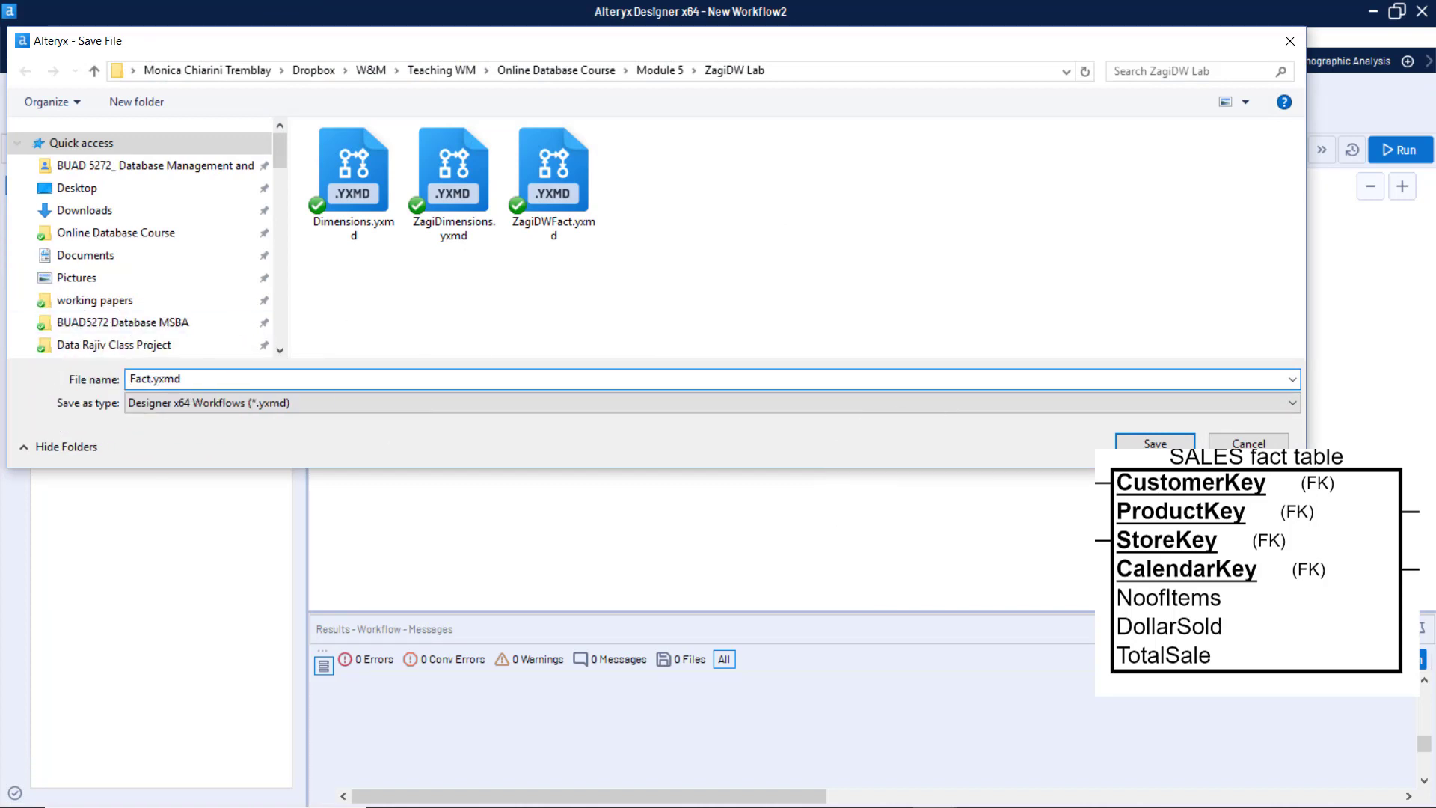
pyautogui.click(1155, 443)
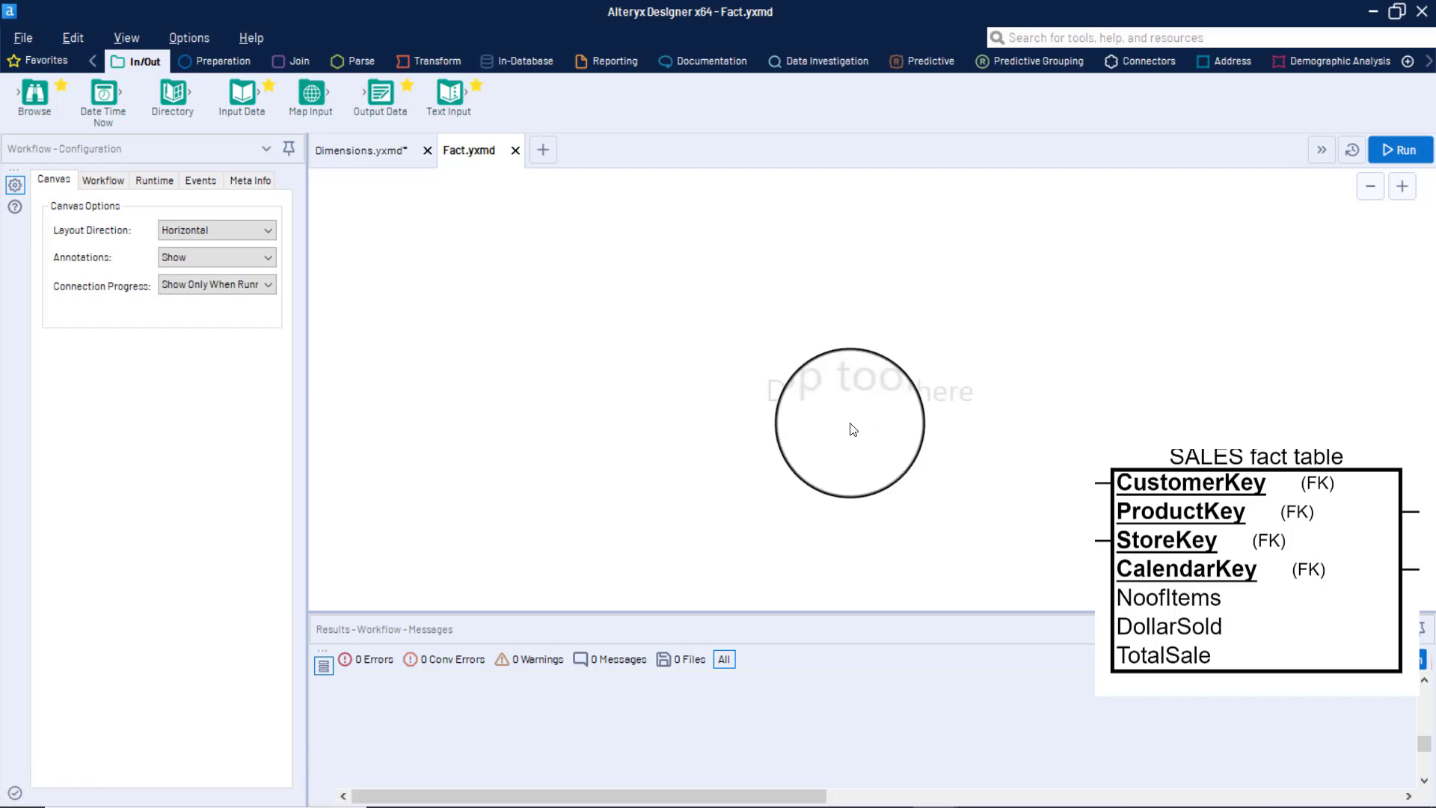
# - Place an Input Data tool on the canvas and connect it to the aka:MySQL connection
pyautogui.moveTo(177, 110); pyautogui.dragTo(393, 250)
pyautogui.click(213, 194)
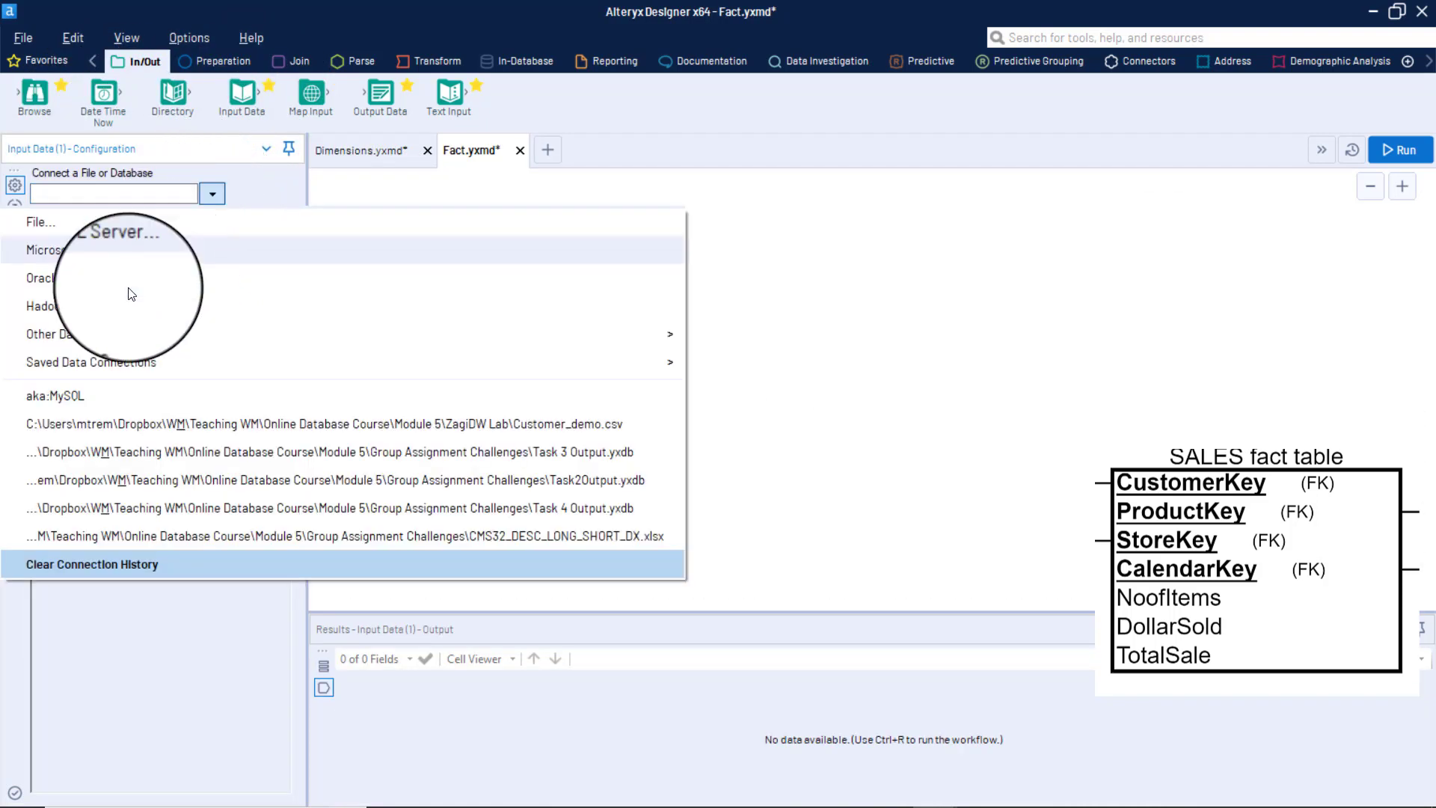
pyautogui.click(127, 393)
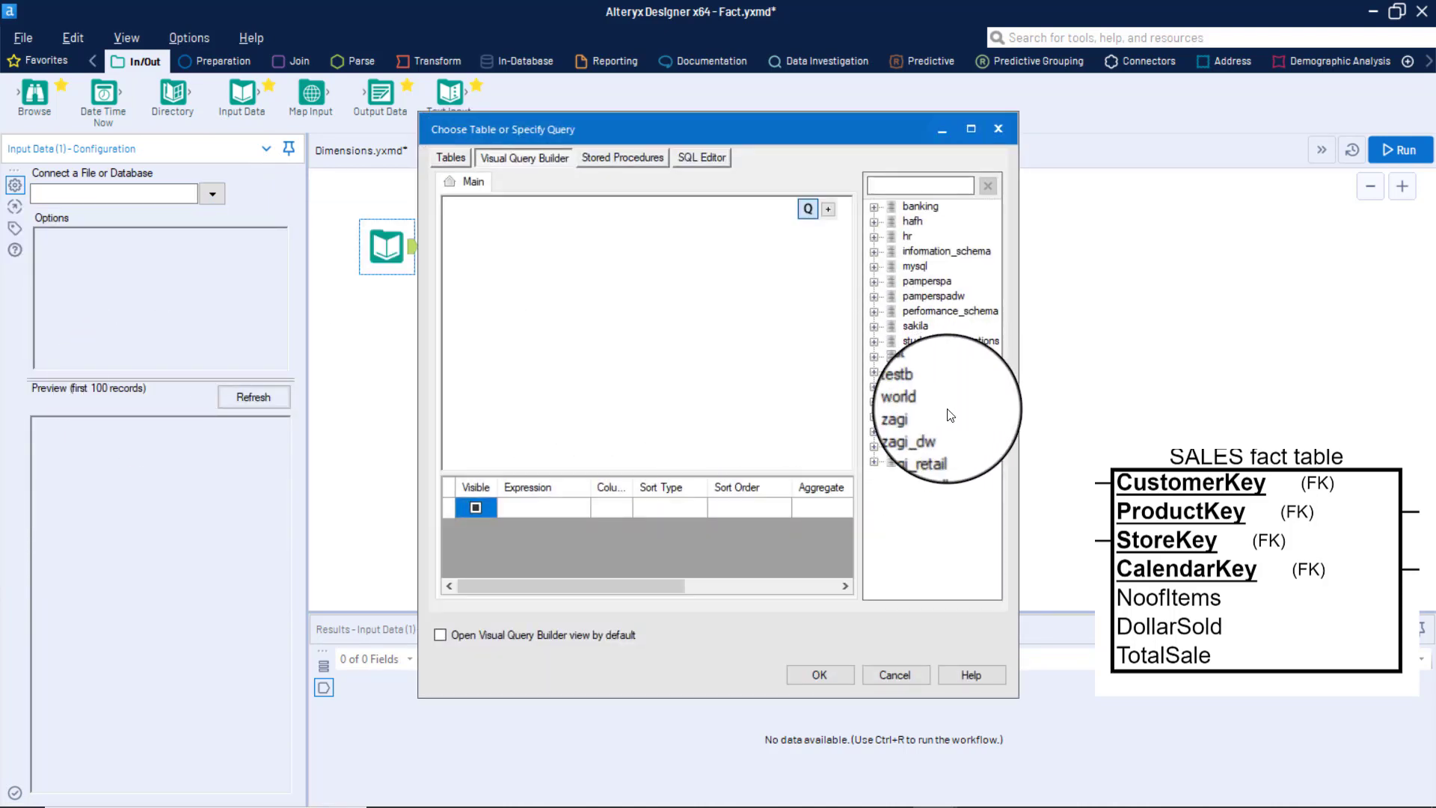
# - Add the soldvia table from the zagi_small schema to the visual query and include its noofitems field
pyautogui.click(873, 461)
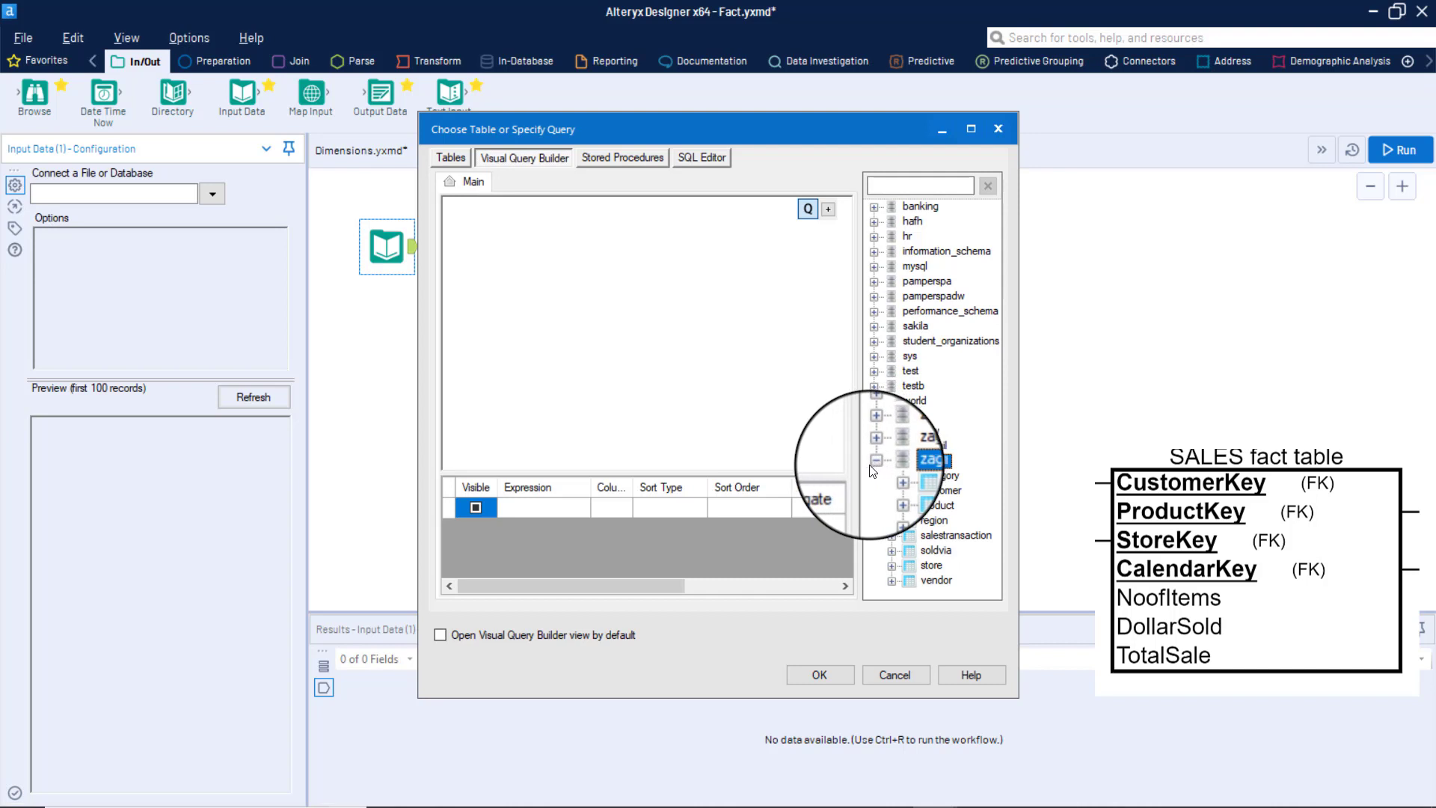
pyautogui.click(891, 536)
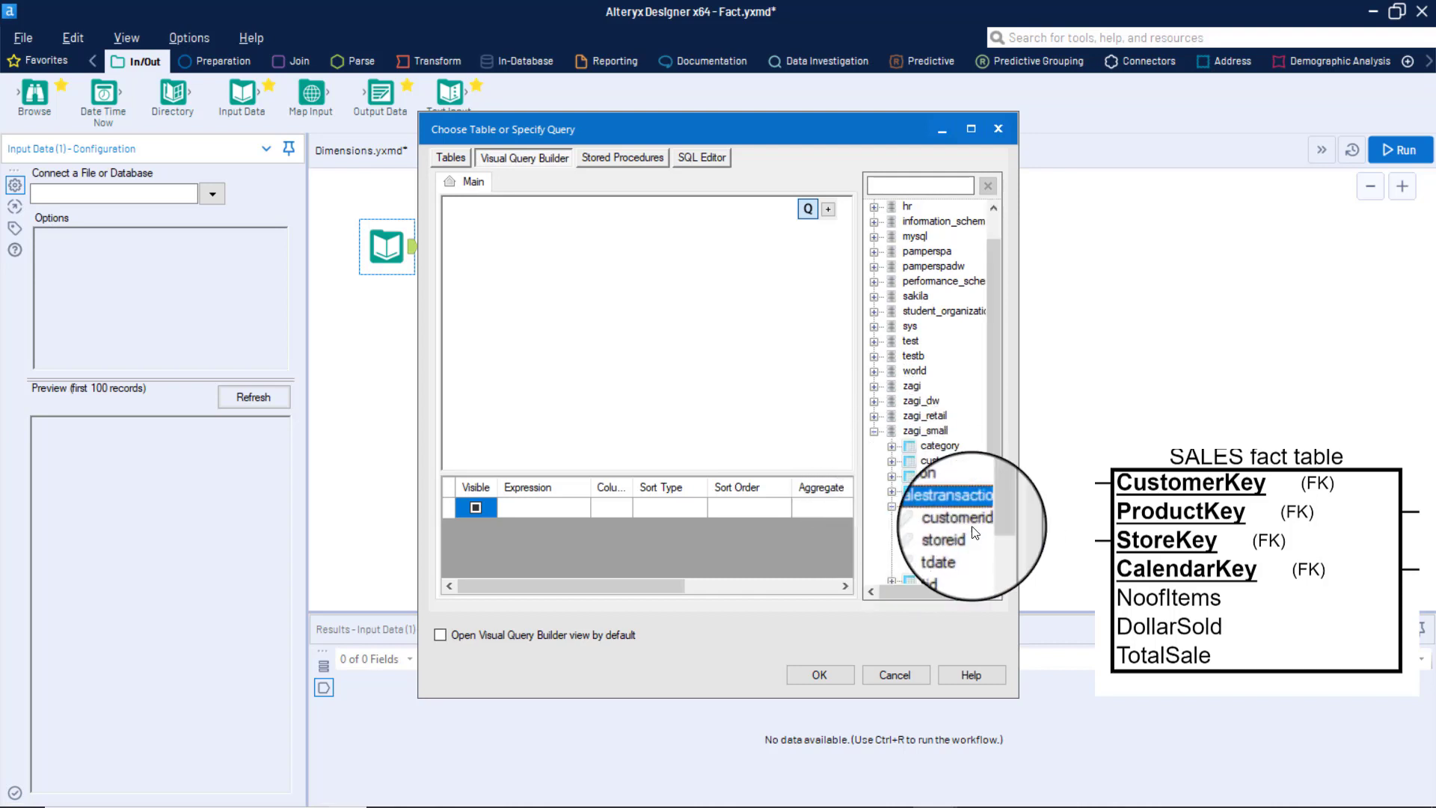
pyautogui.moveTo(1018, 487); pyautogui.dragTo(1116, 497)
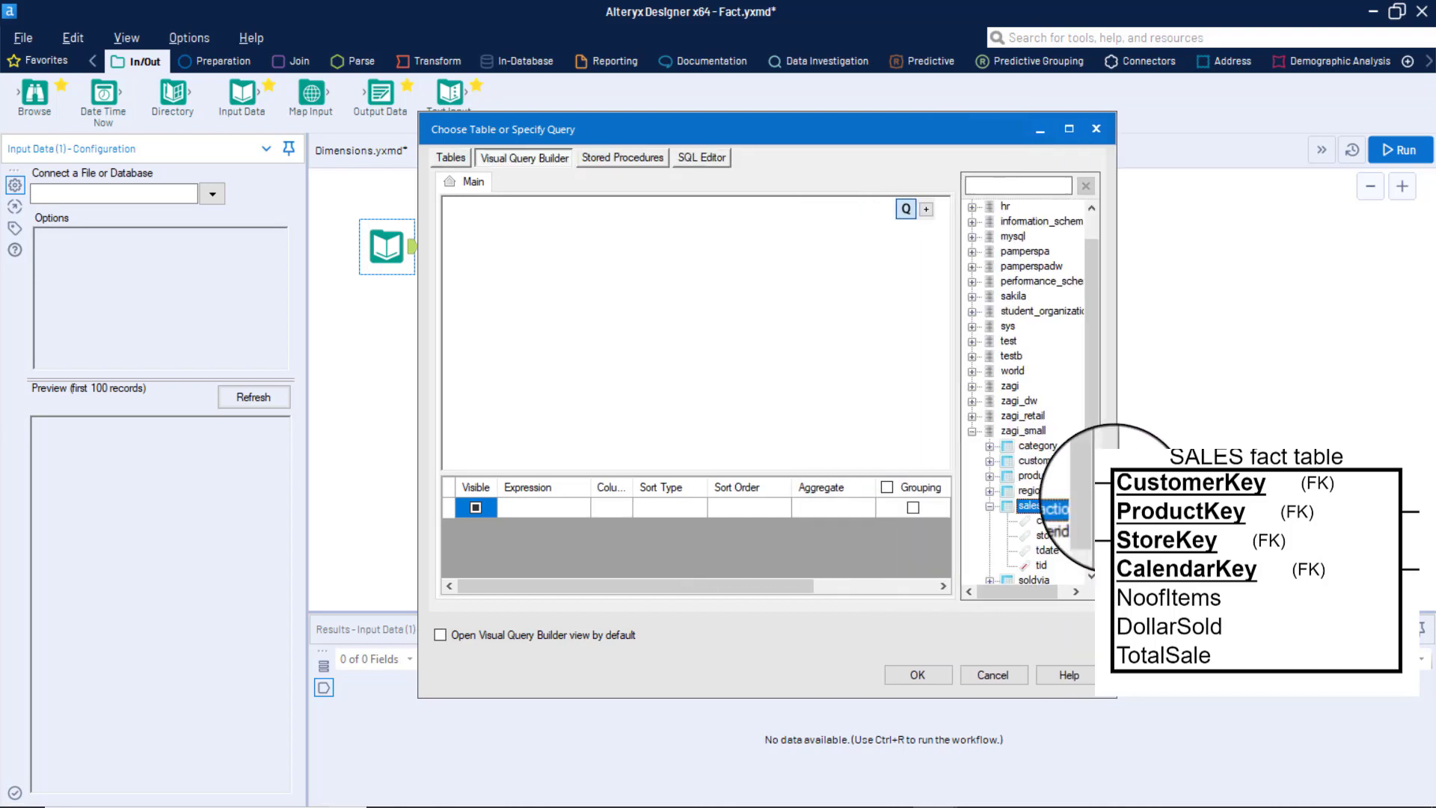
pyautogui.scroll(-1, 1047, 509)
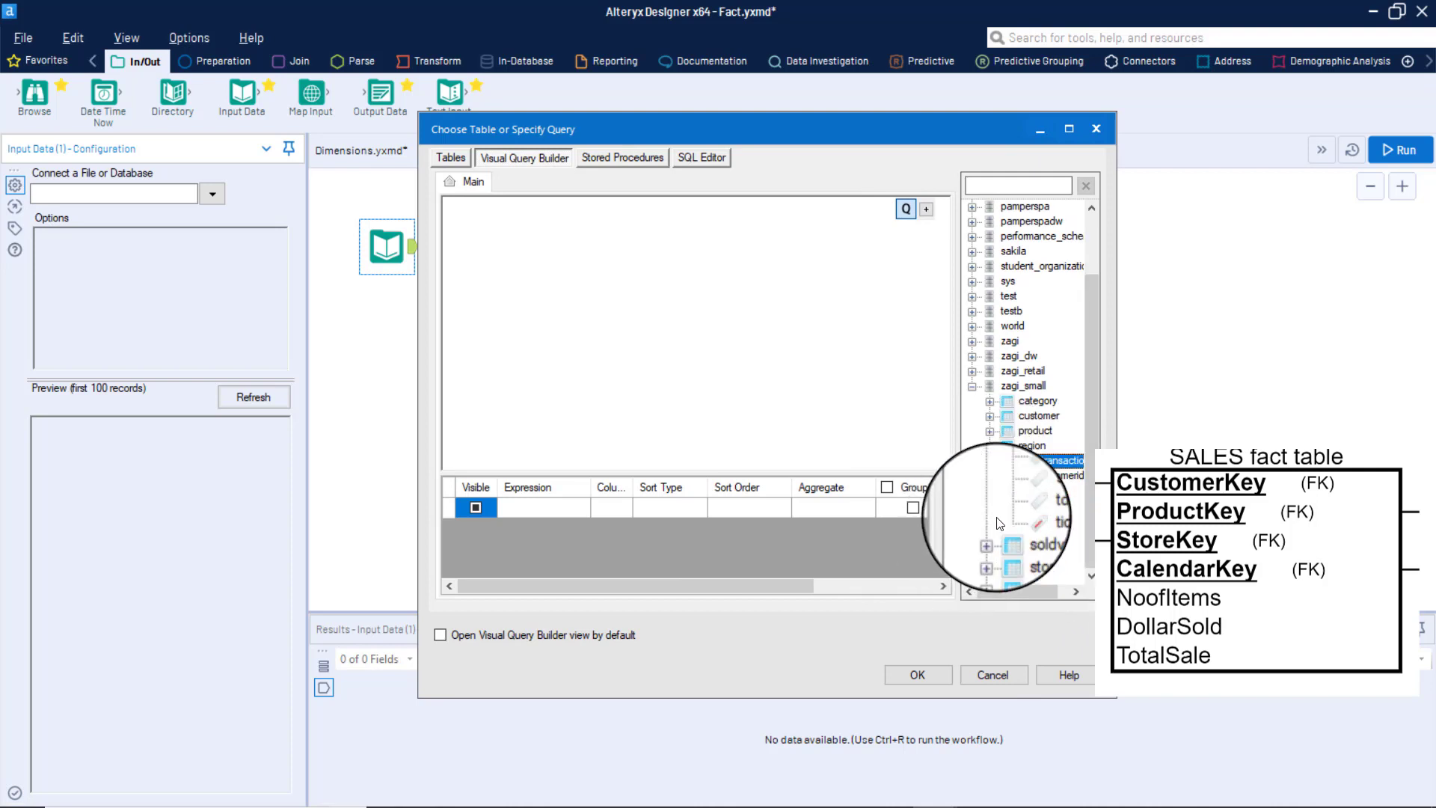
pyautogui.click(990, 535)
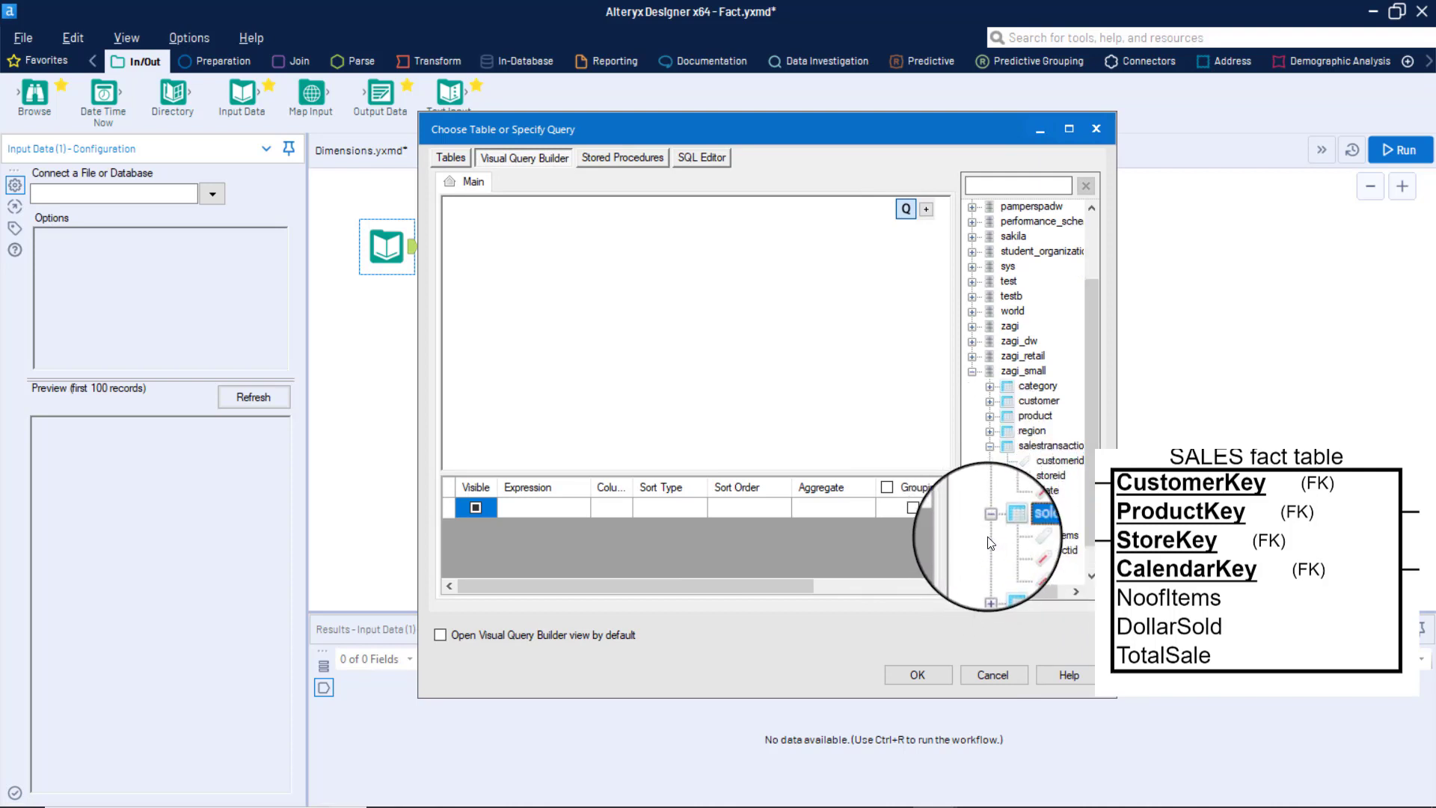
pyautogui.doubleClick(1036, 521)
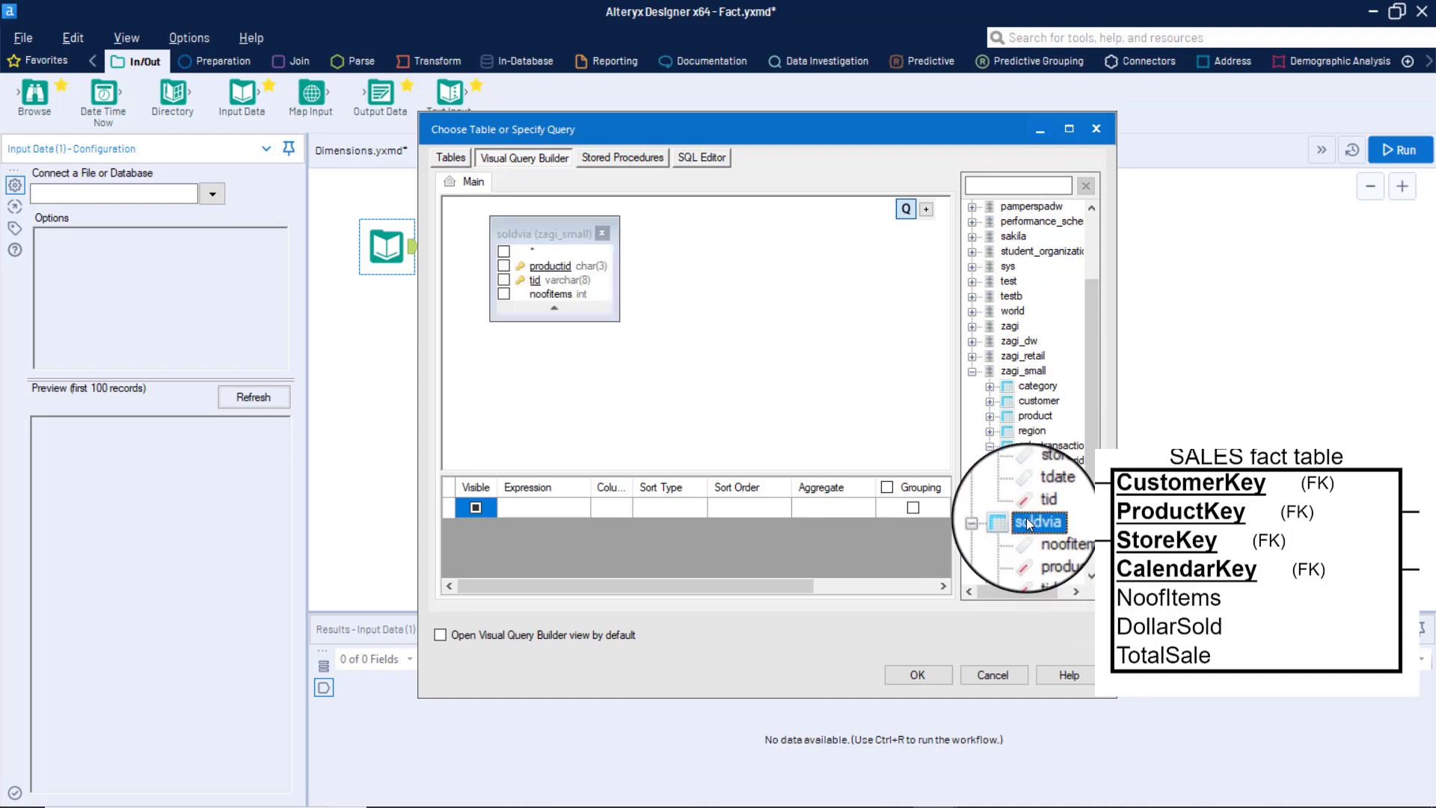
pyautogui.click(505, 298)
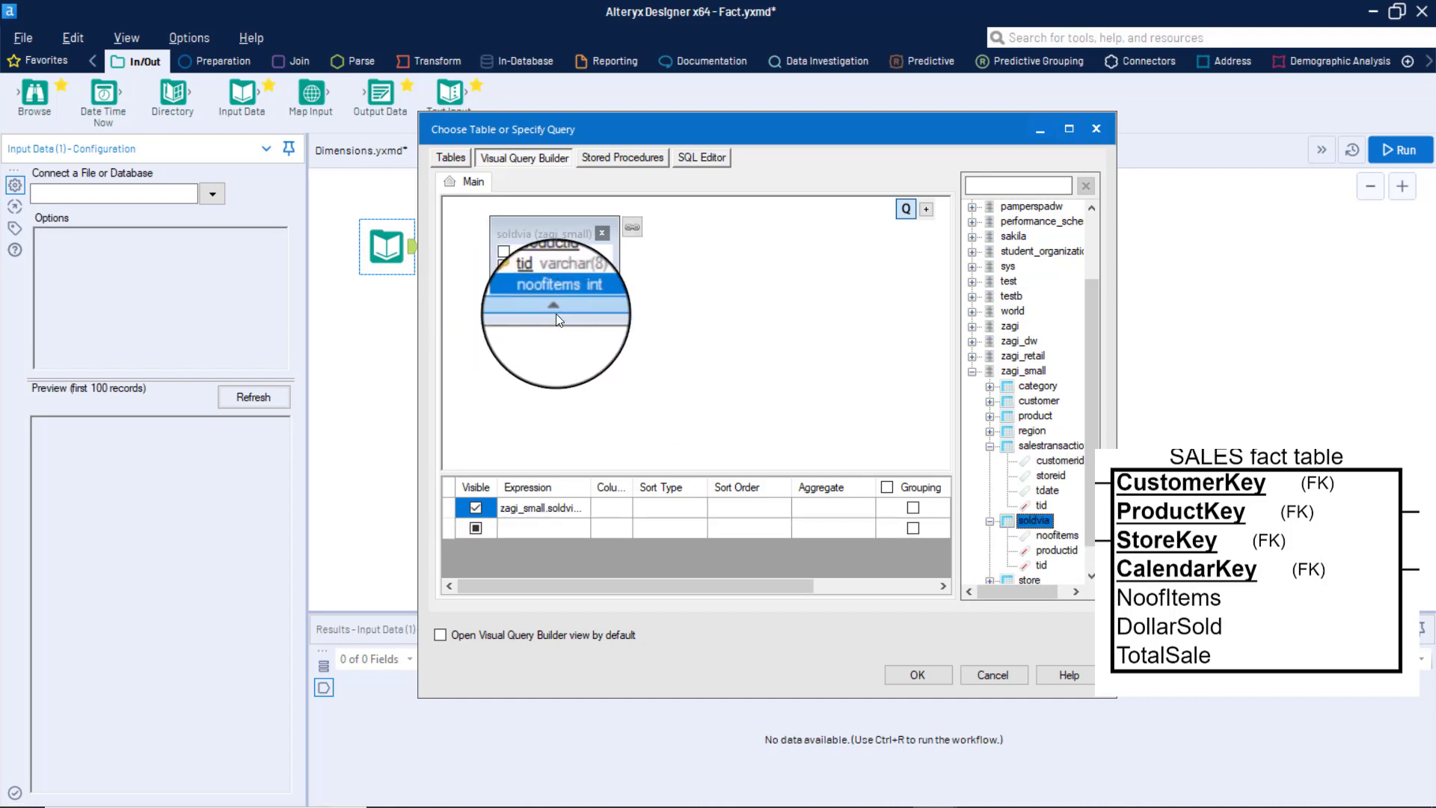
# - Add the zagi_small product table to the query and include its productid and productprice fields
pyautogui.click(988, 448)
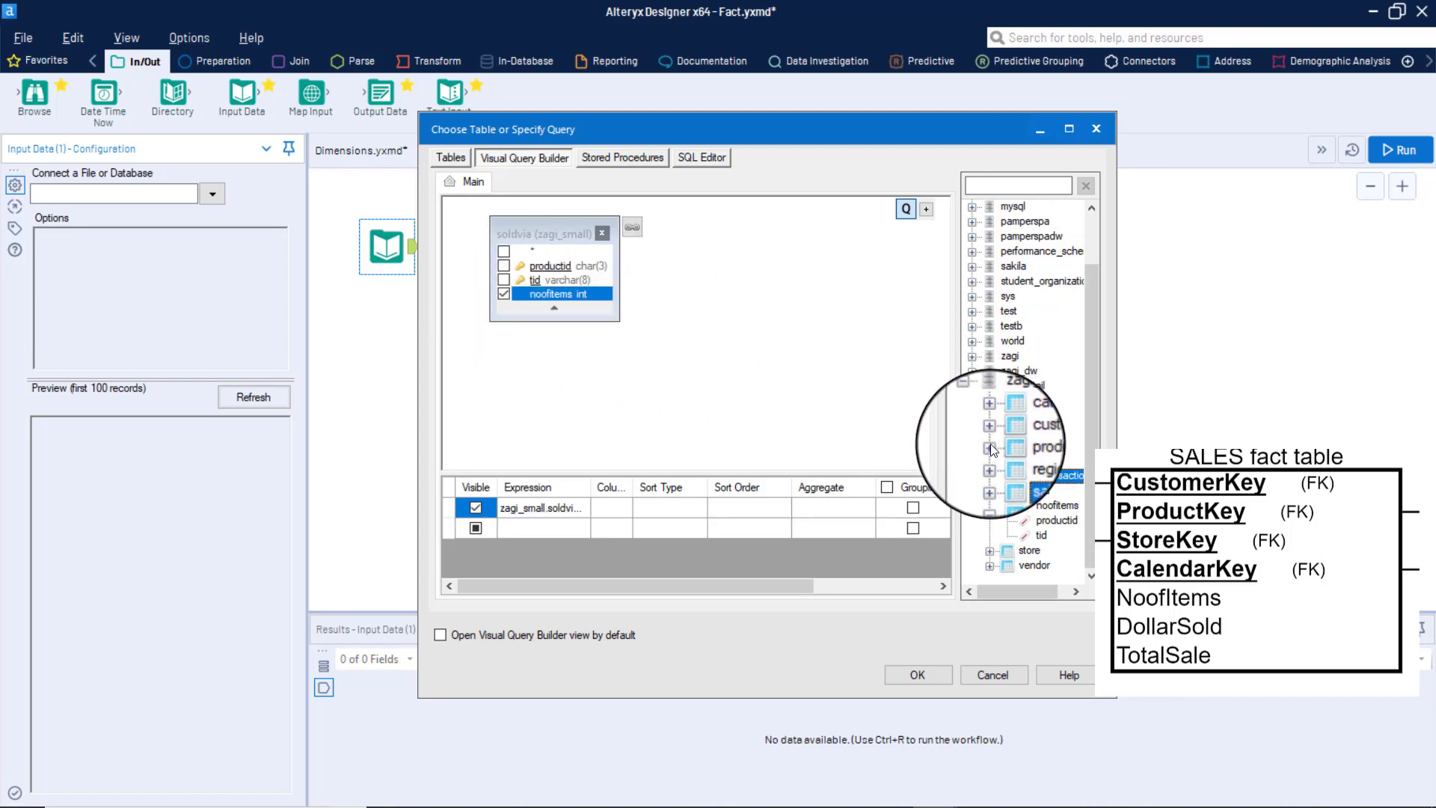
pyautogui.click(990, 445)
pyautogui.doubleClick(1025, 444)
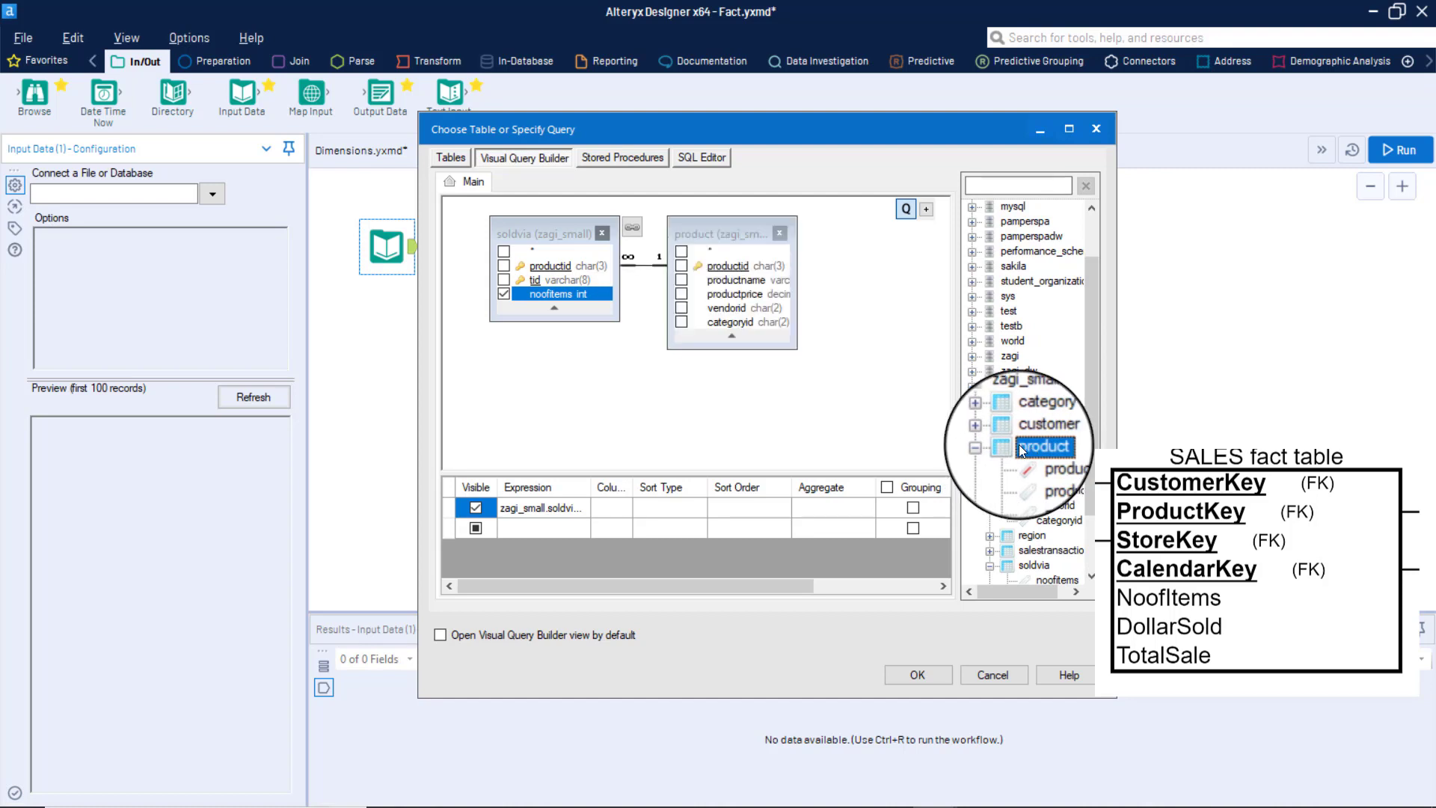
pyautogui.click(681, 268)
pyautogui.click(682, 299)
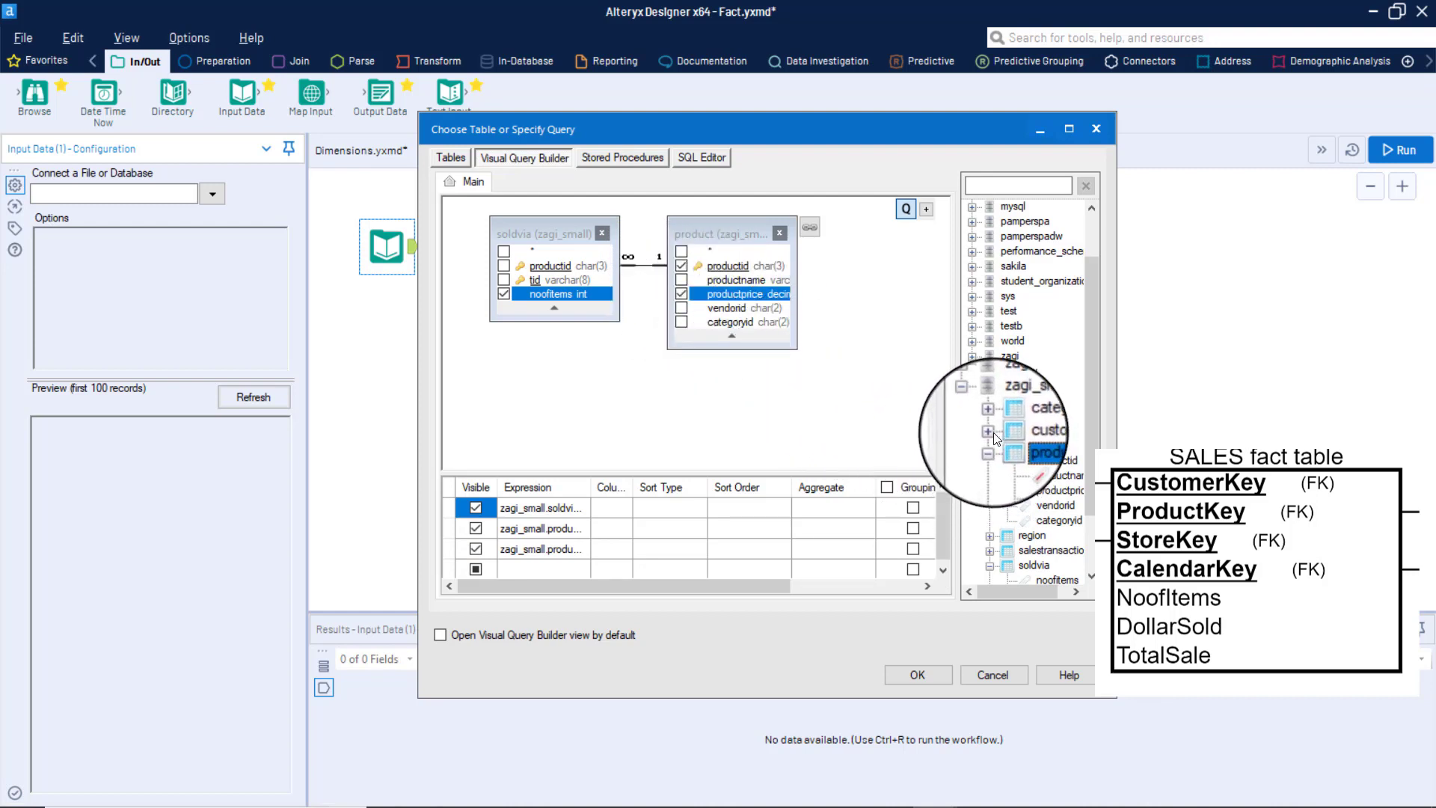
# - Add the salestransaction table with its customerid, storeid and tdate fields, and accept the query
pyautogui.moveTo(1092, 468); pyautogui.dragTo(1093, 518)
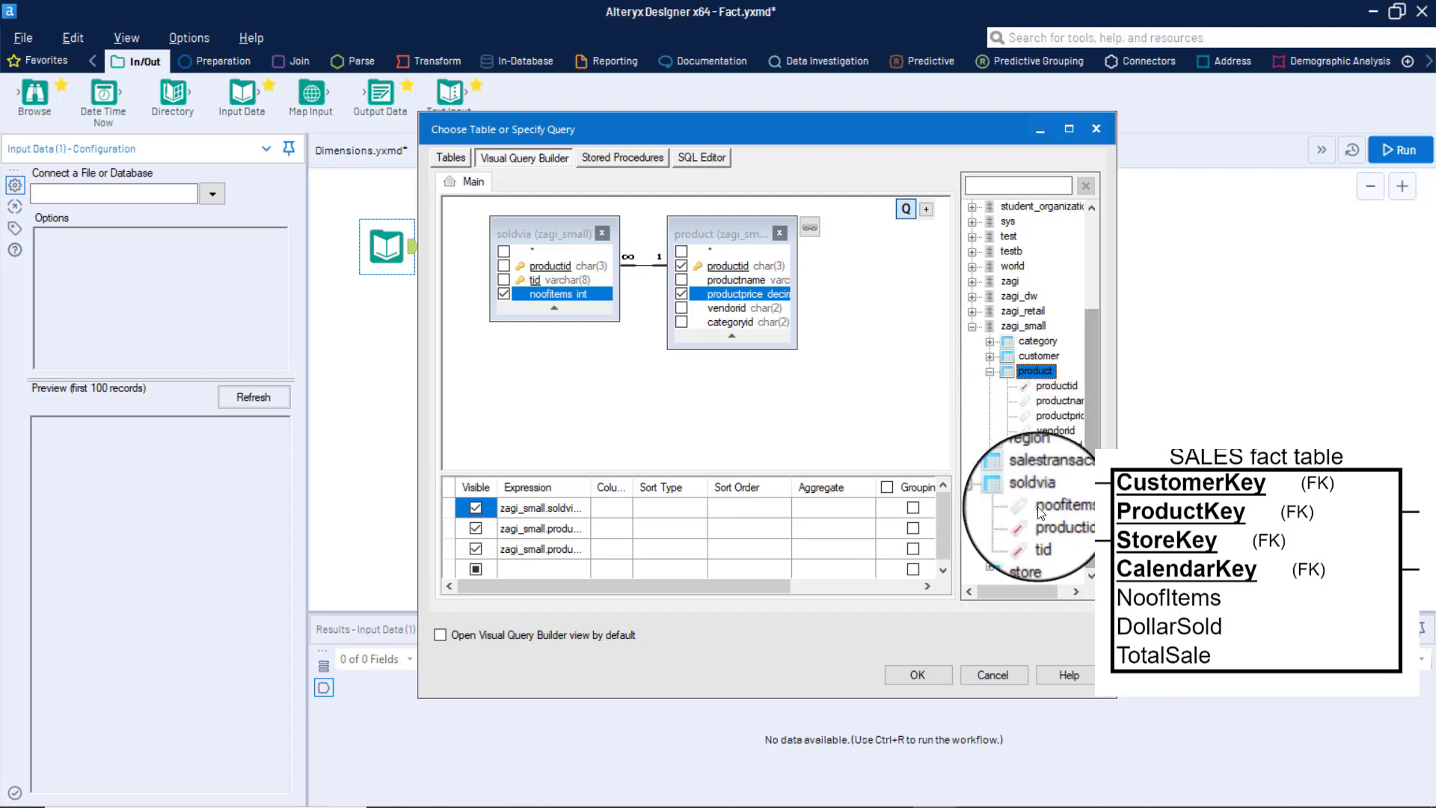
pyautogui.click(990, 478)
pyautogui.click(990, 478)
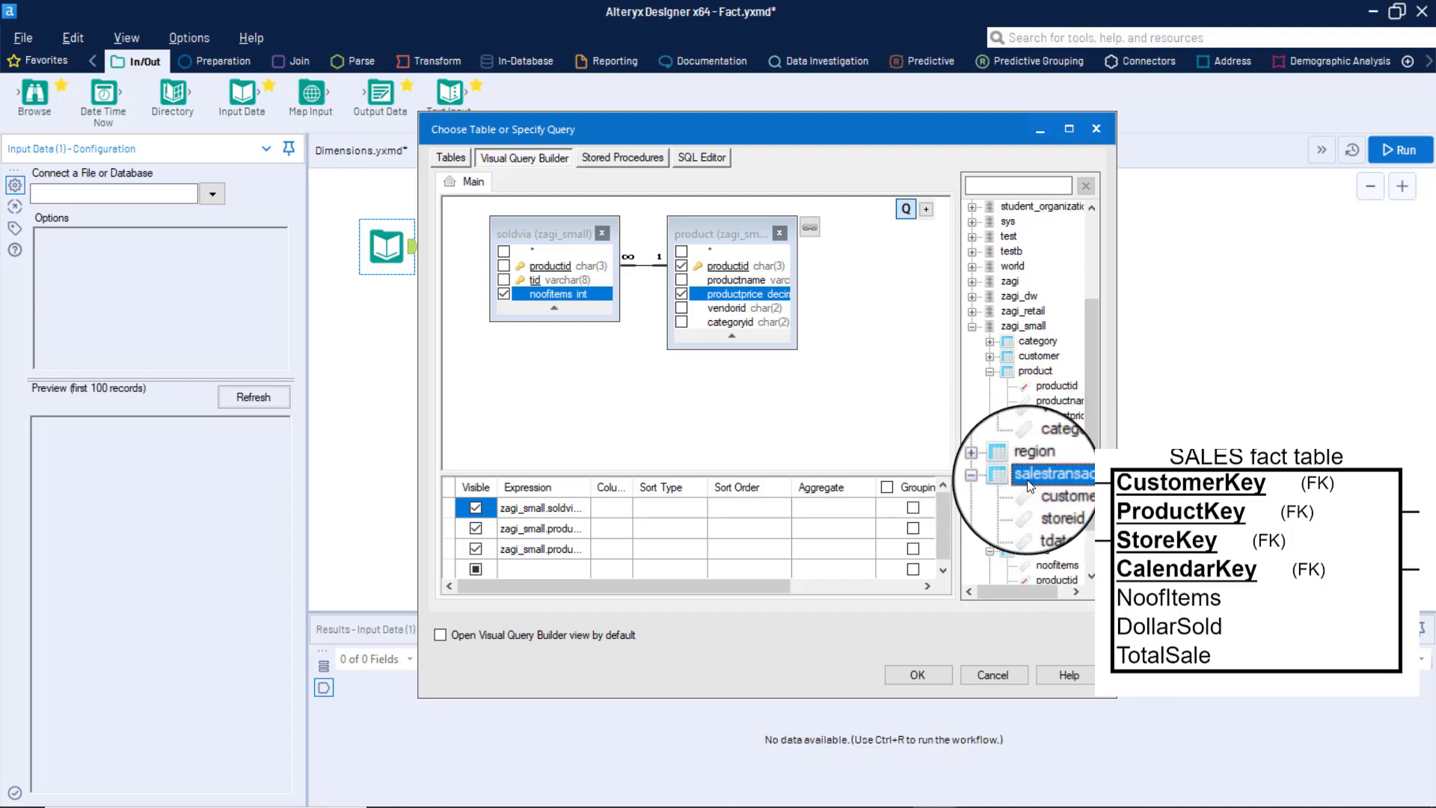
pyautogui.doubleClick(1026, 474)
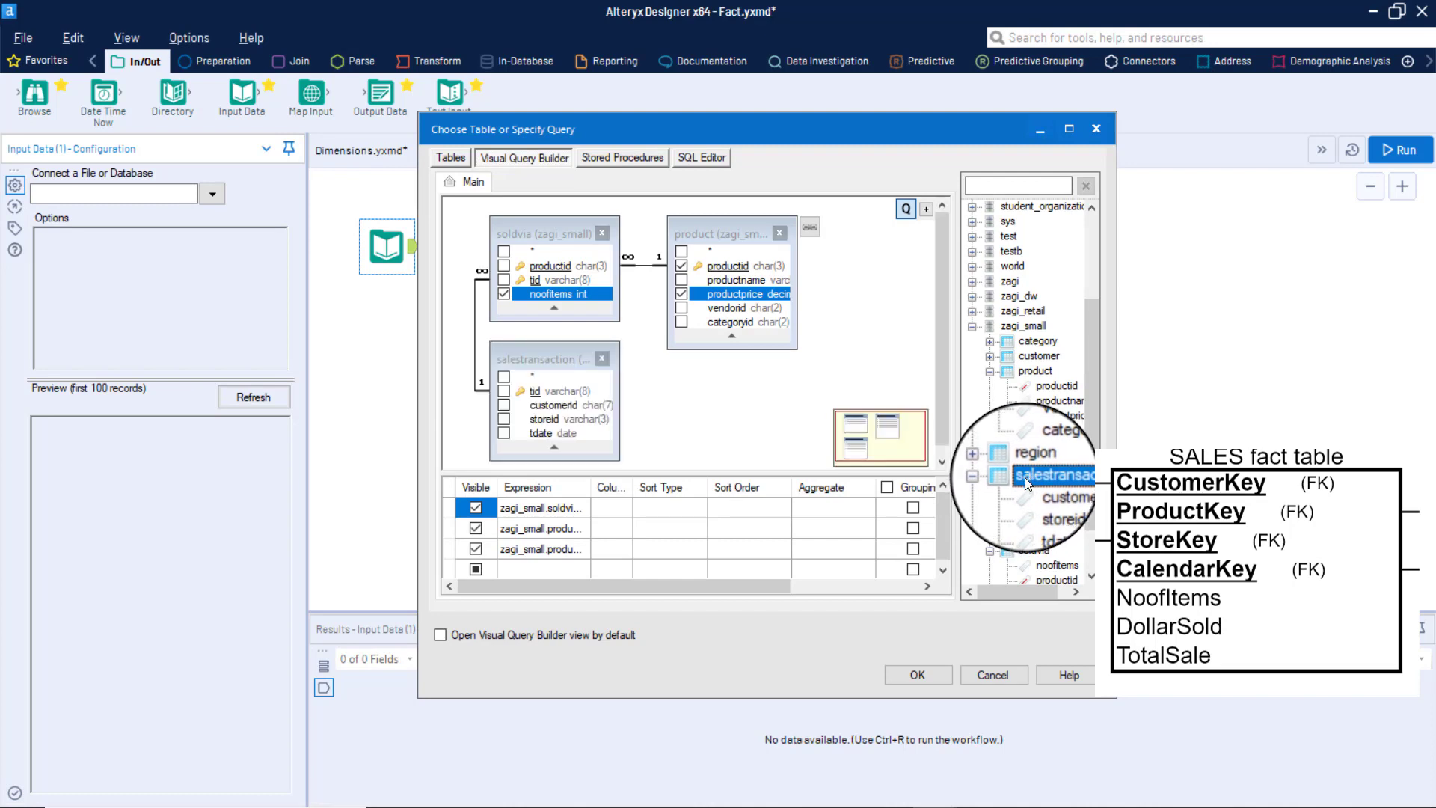
pyautogui.click(508, 407)
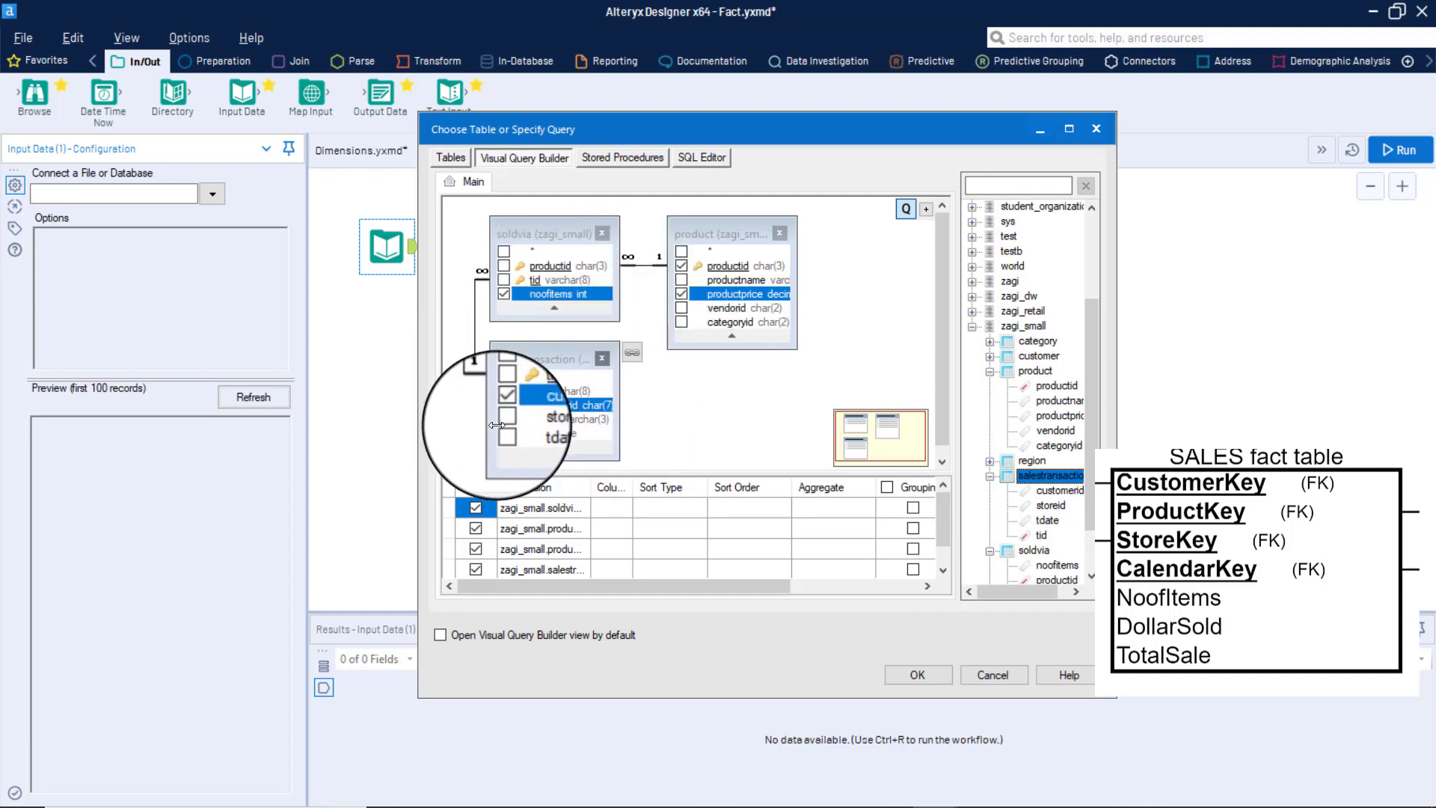
pyautogui.click(508, 420)
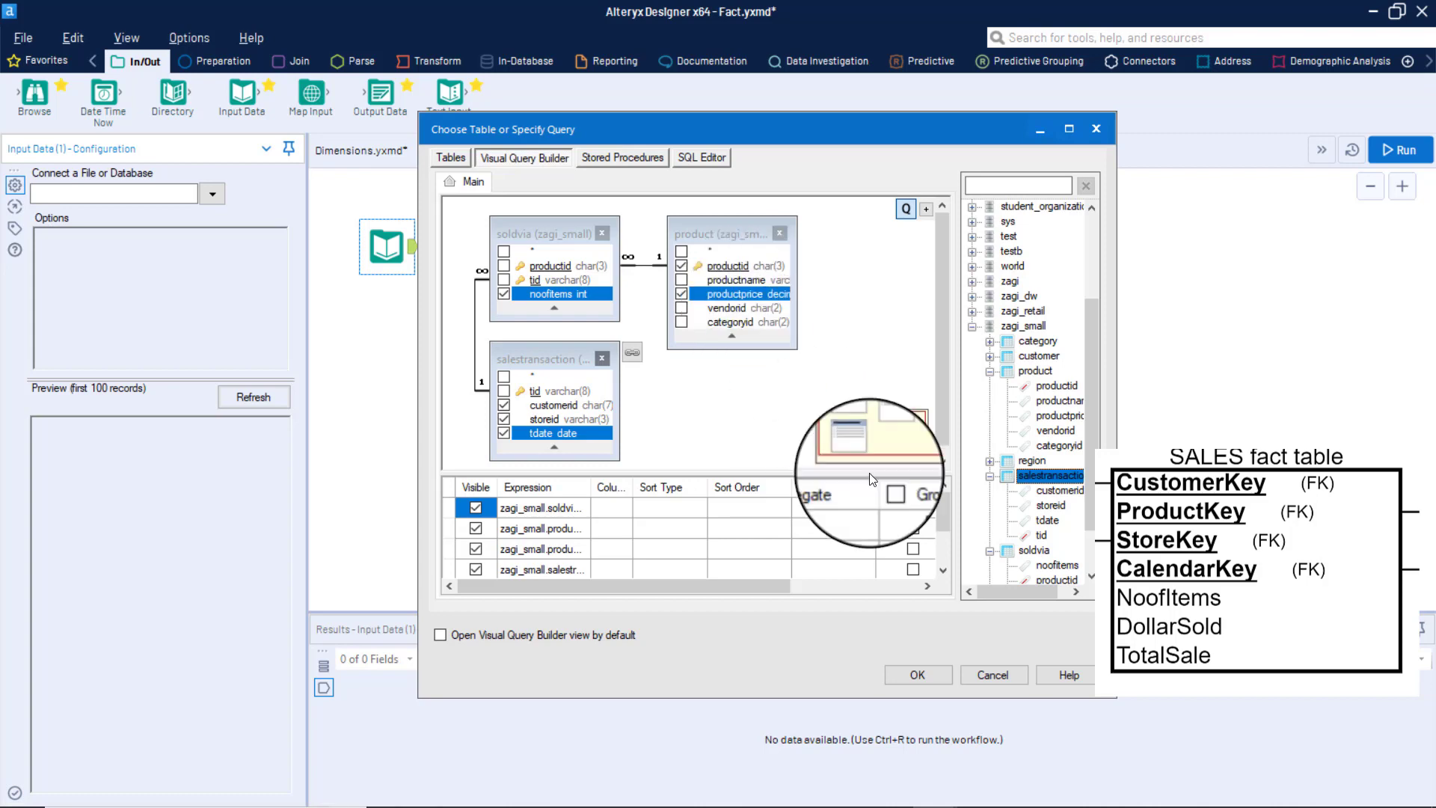
pyautogui.click(914, 673)
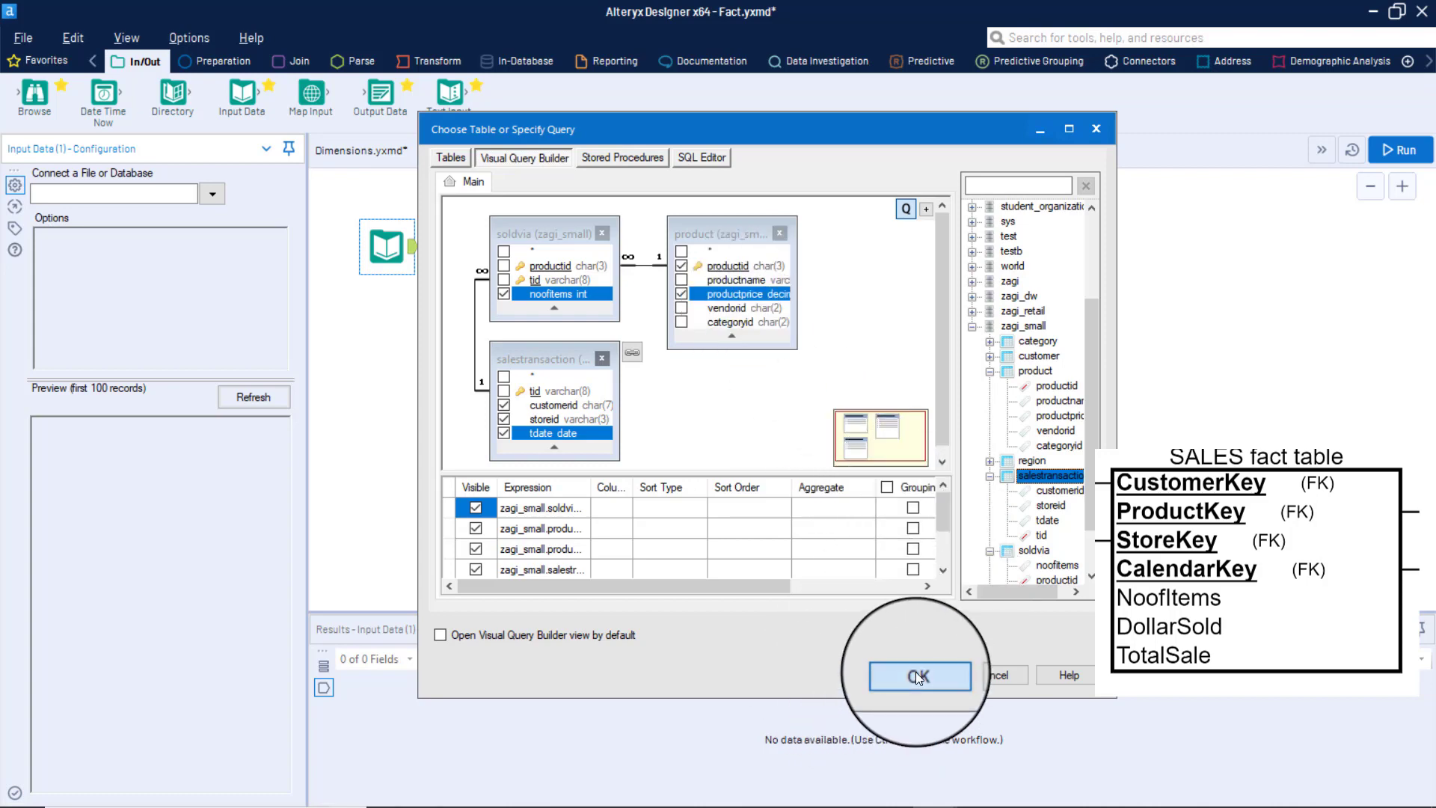
# - Refresh the Input Data preview and widen the configuration pane until all queried columns fit
pyautogui.click(249, 396)
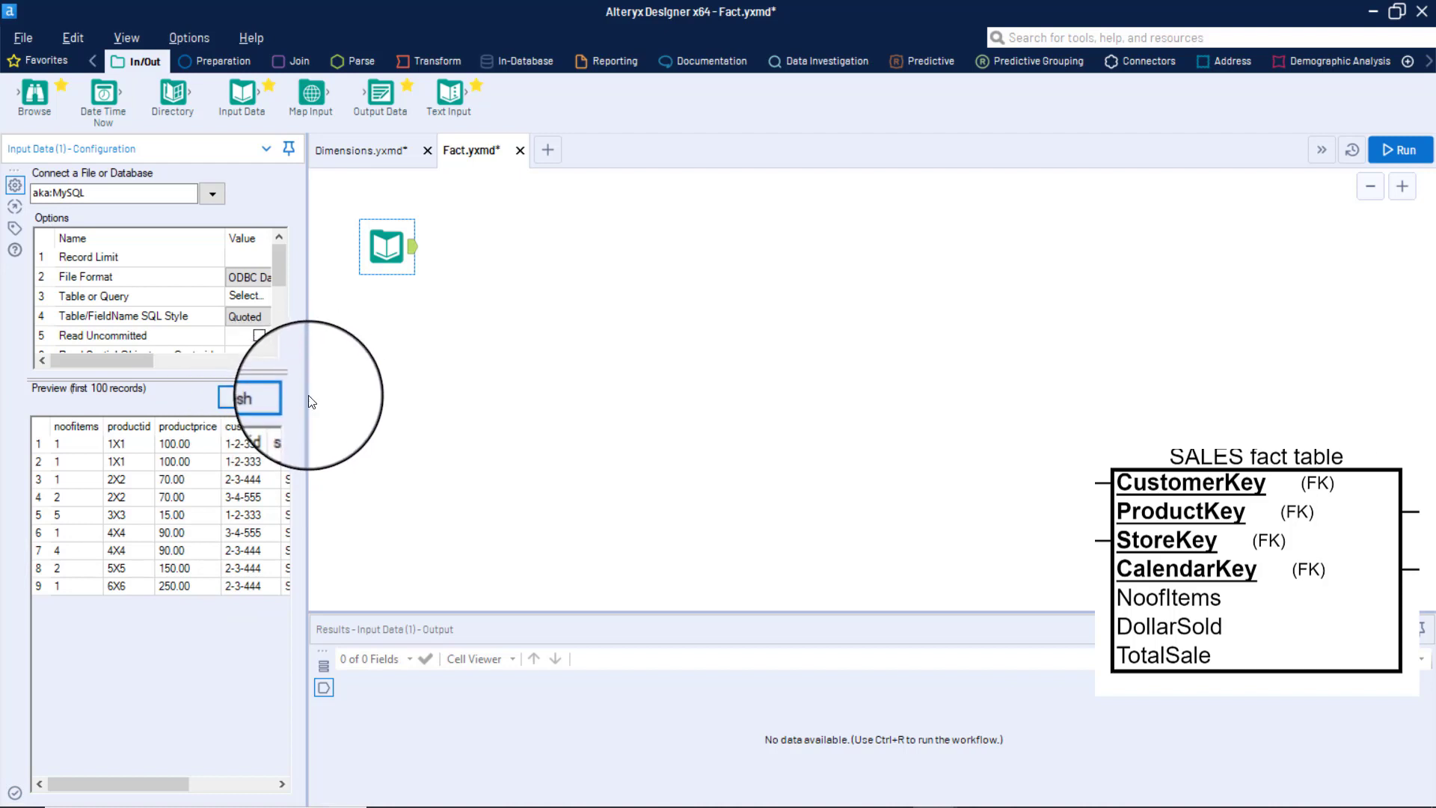
pyautogui.moveTo(614, 412); pyautogui.dragTo(625, 413)
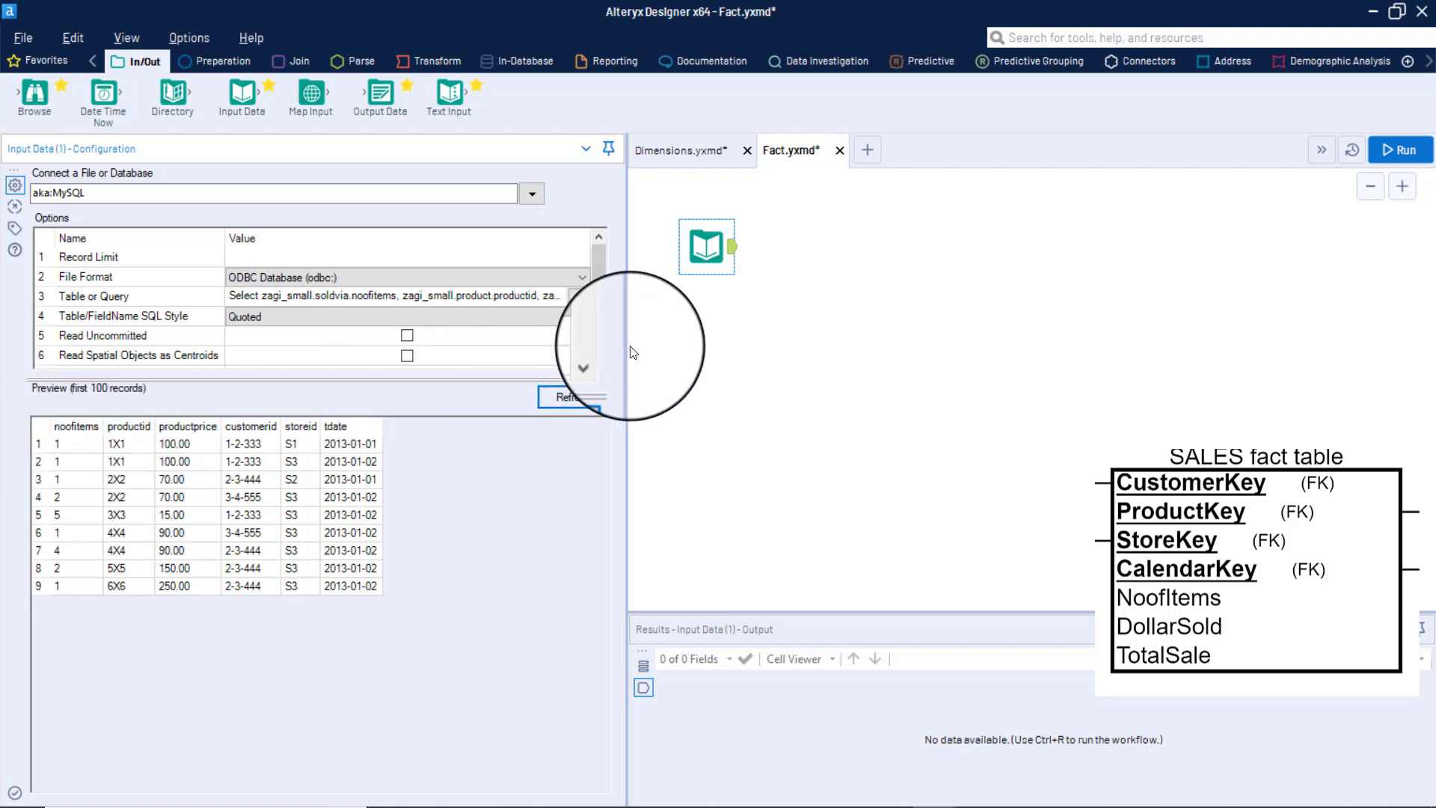
pyautogui.moveTo(628, 357); pyautogui.dragTo(447, 420)
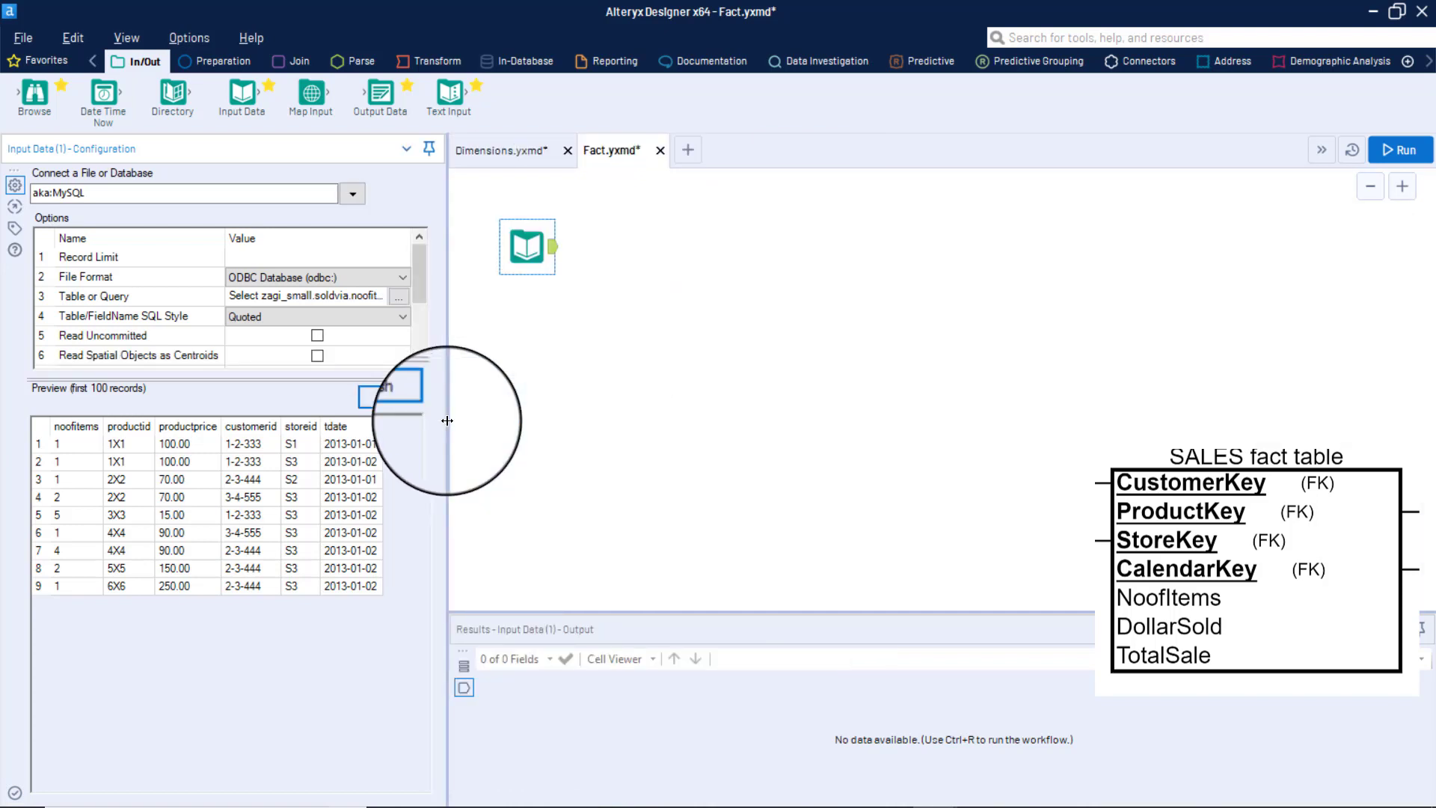
# - Replace the Input Data tool's annotation with "Query ZagiSmall for Fact Table Measures and lookupIDS"
pyautogui.click(531, 241)
pyautogui.click(10, 227)
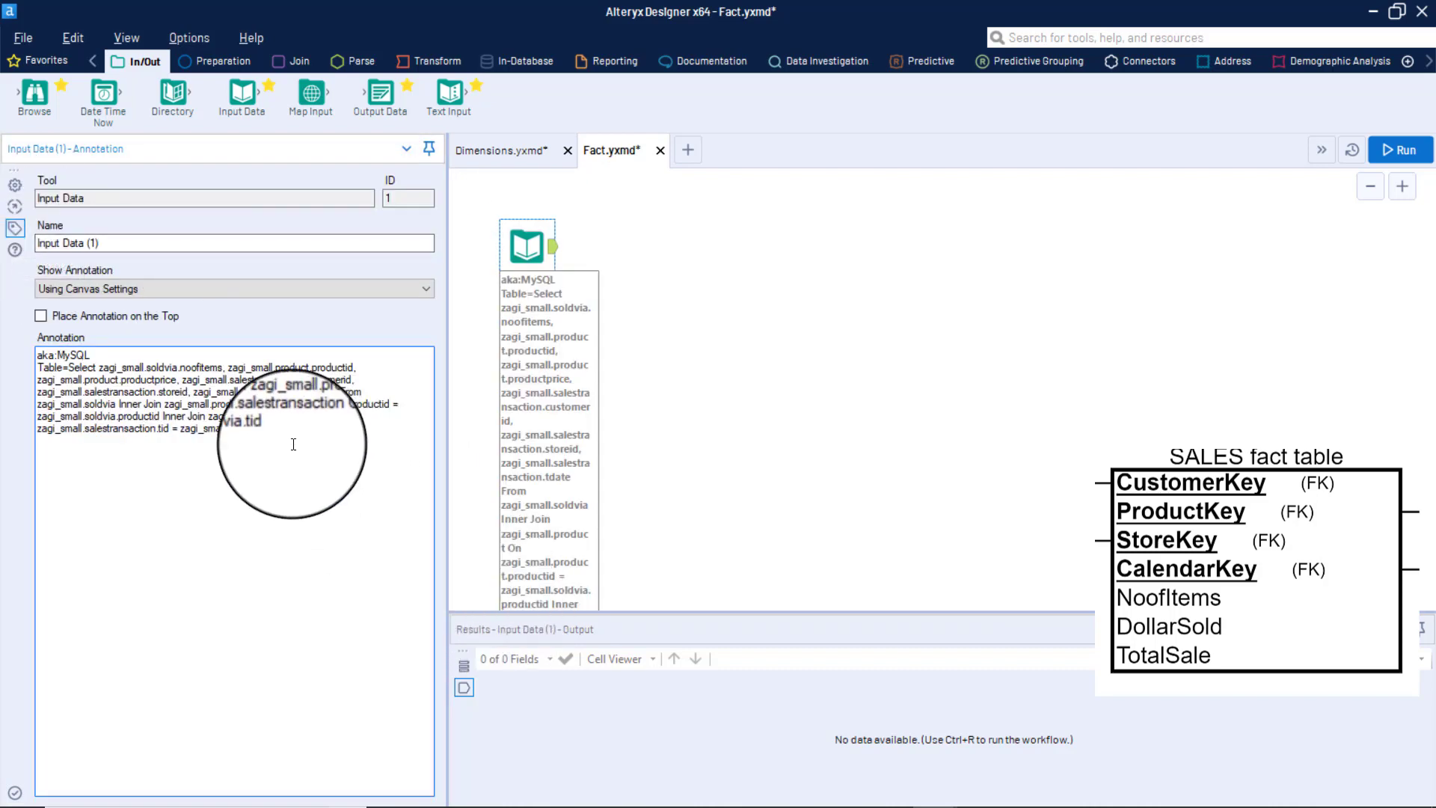
pyautogui.moveTo(277, 431); pyautogui.dragTo(2, 301)
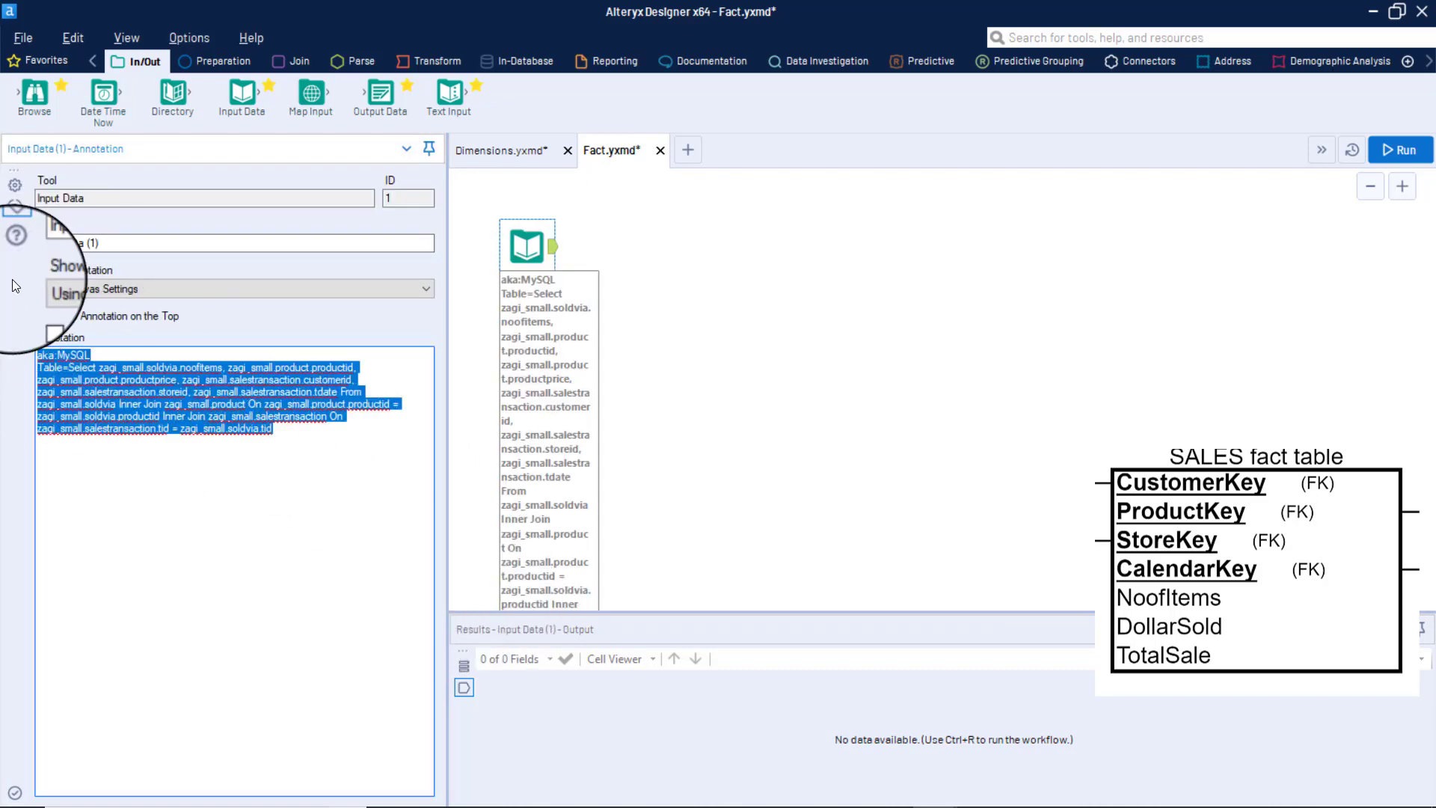
pyautogui.write('Query Z')
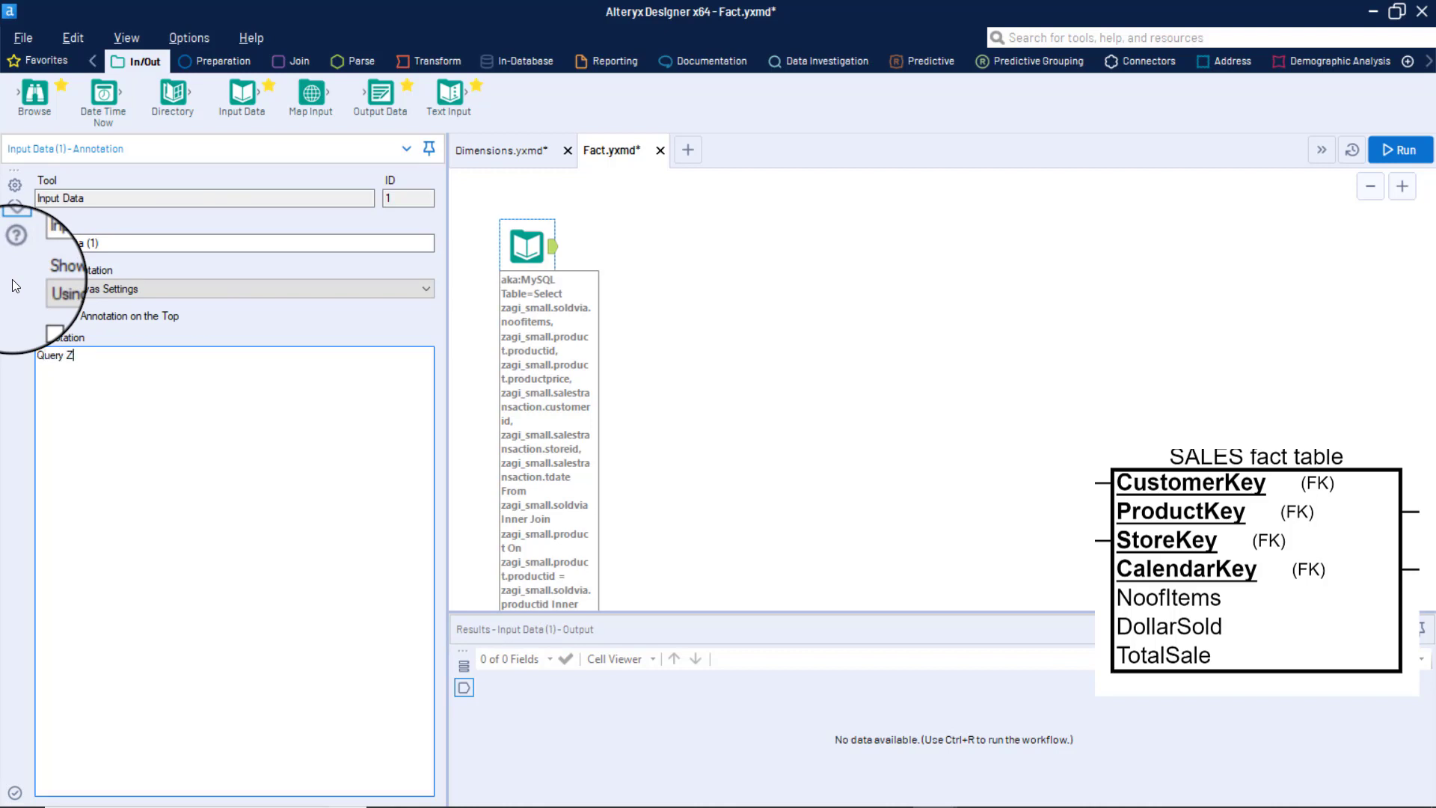
pyautogui.write('agiSmall for Fact Table Measures and lookupIDS')
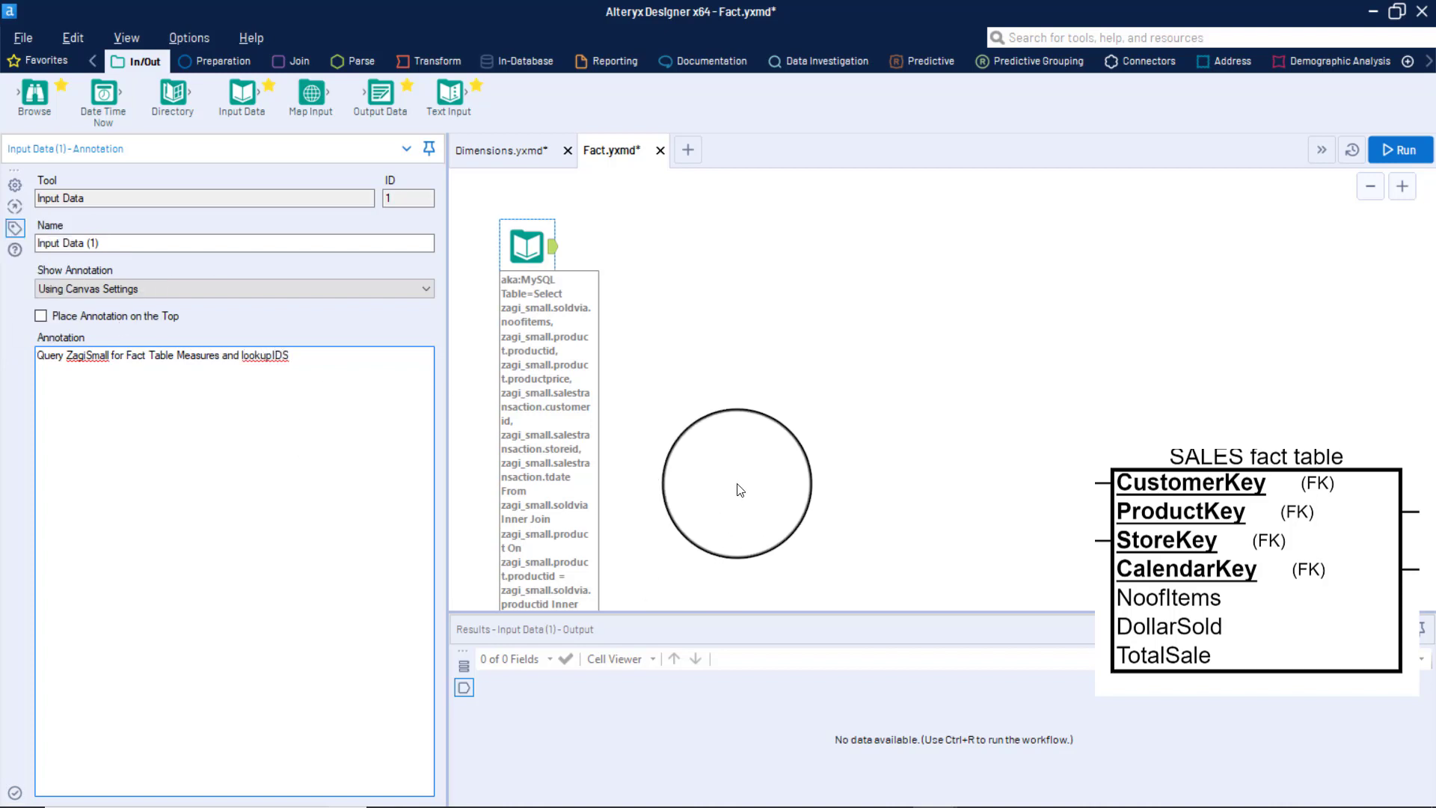
# - Place an Input Data tool below the zagi_small query and connect it to the aka:MySQL database
pyautogui.click(735, 487)
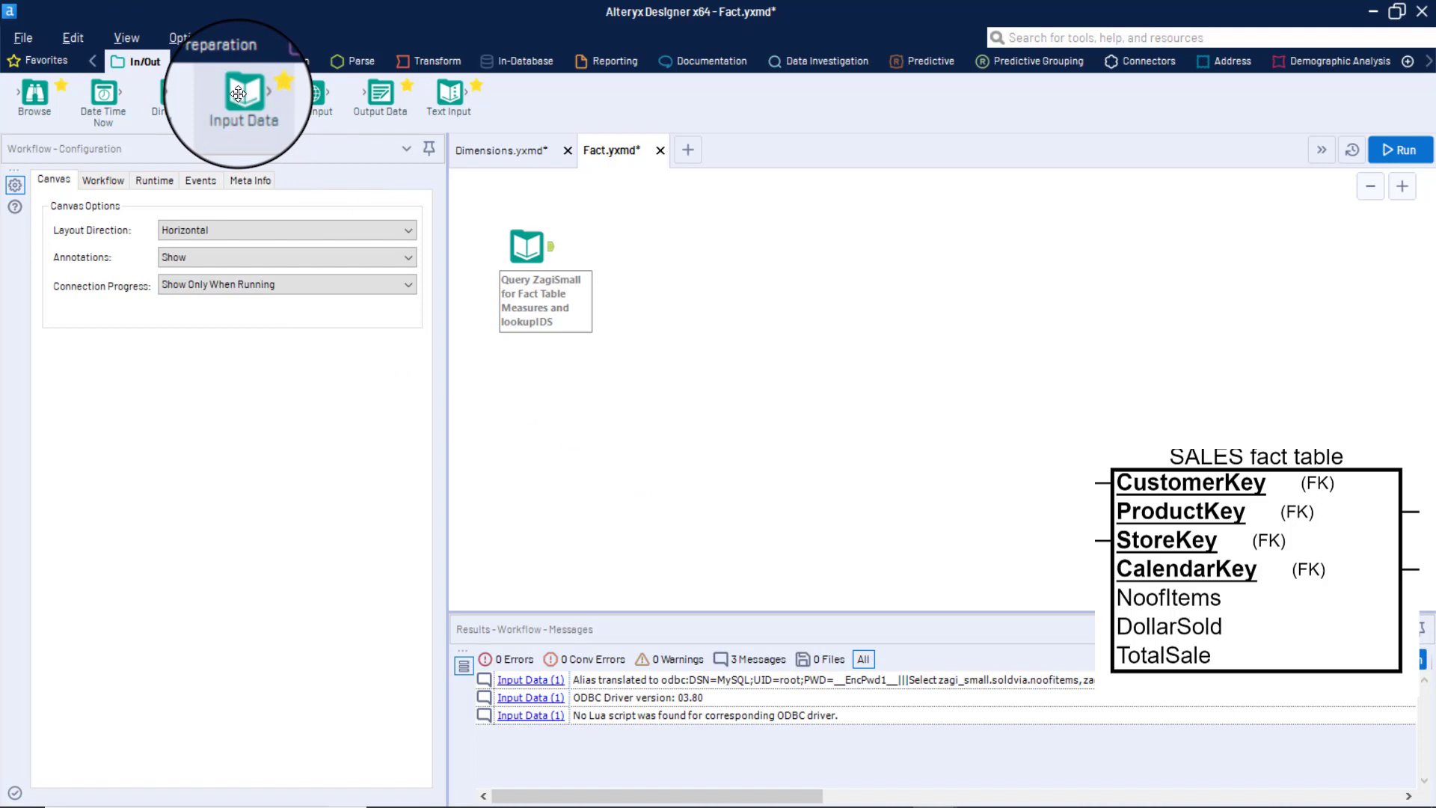
pyautogui.moveTo(238, 94); pyautogui.dragTo(524, 383)
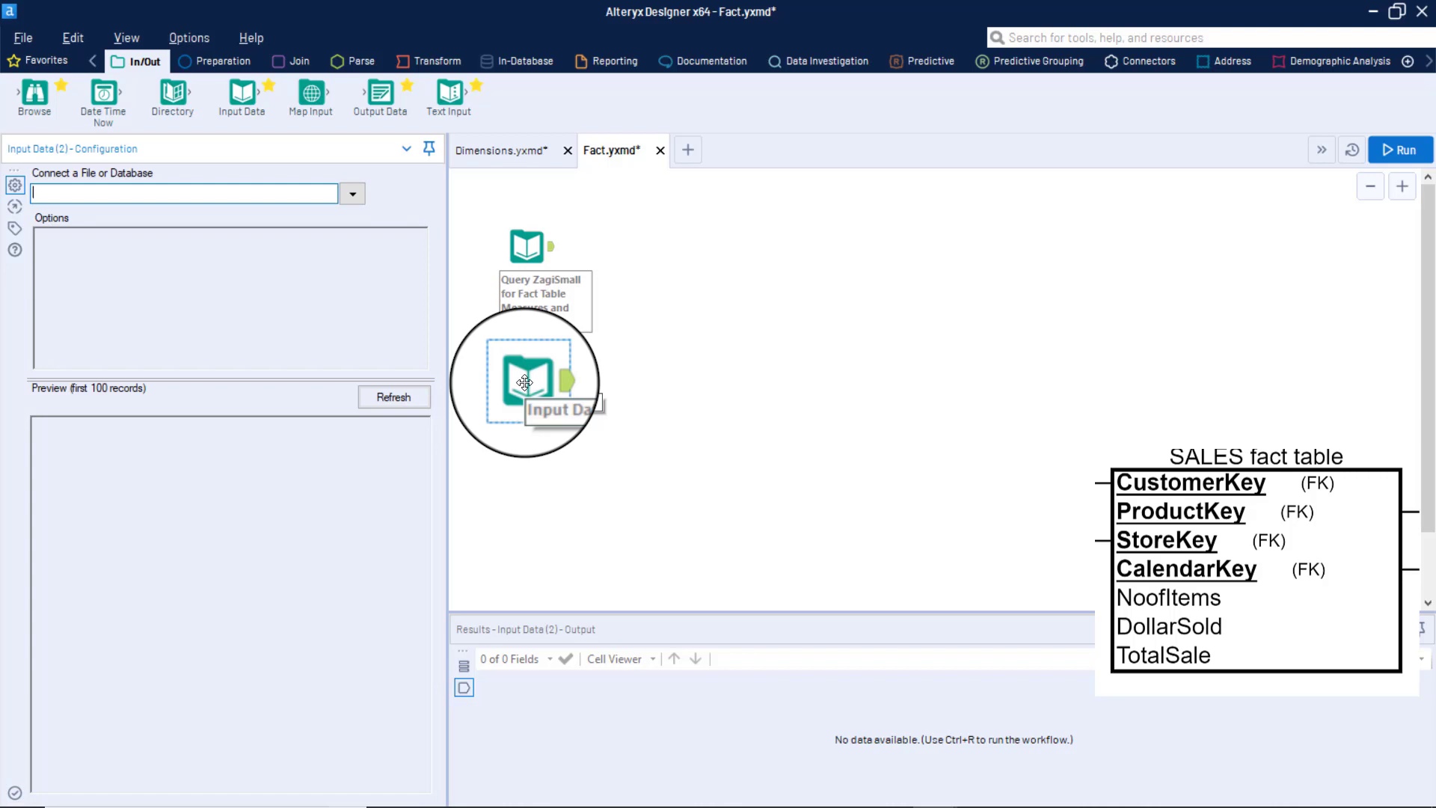
pyautogui.click(352, 194)
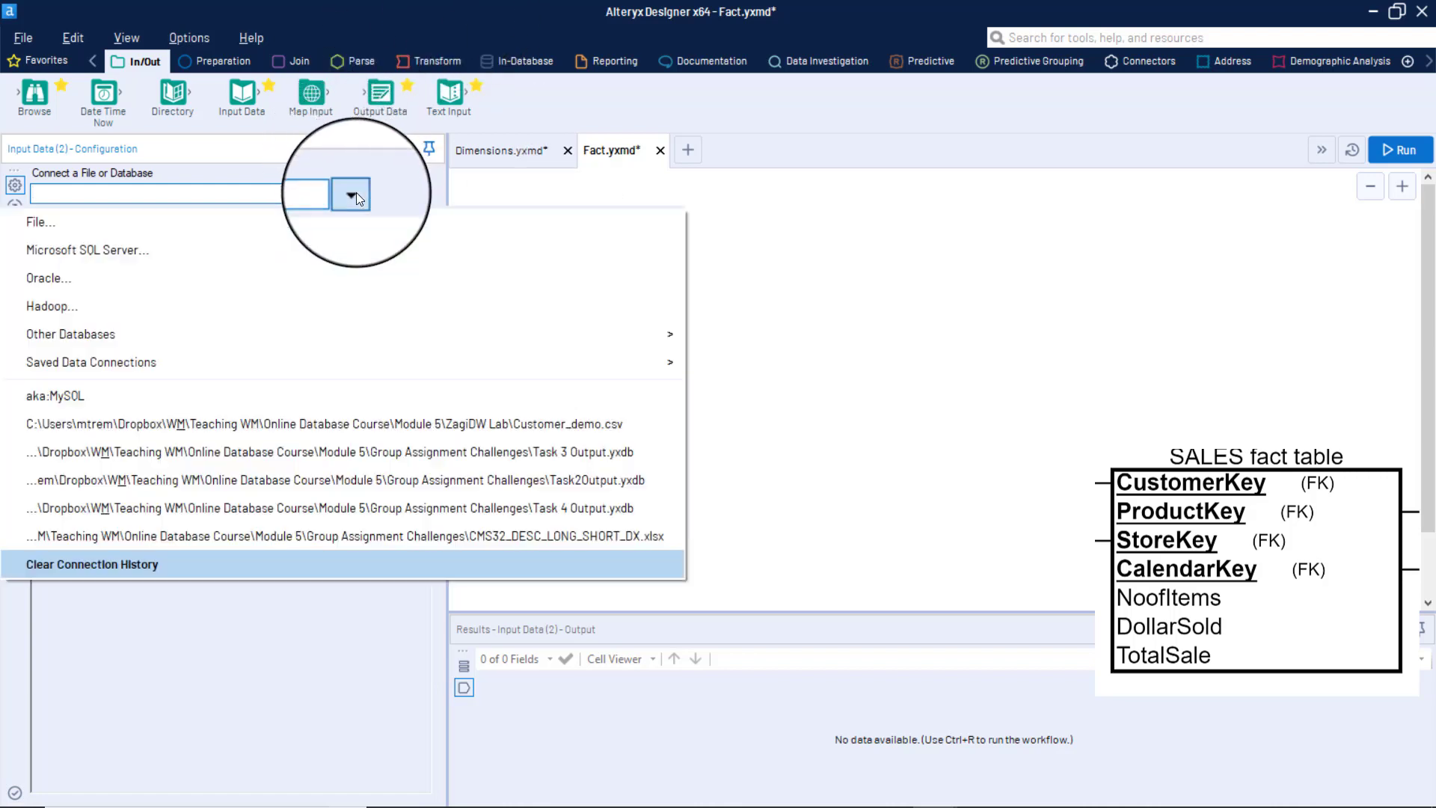
pyautogui.click(82, 397)
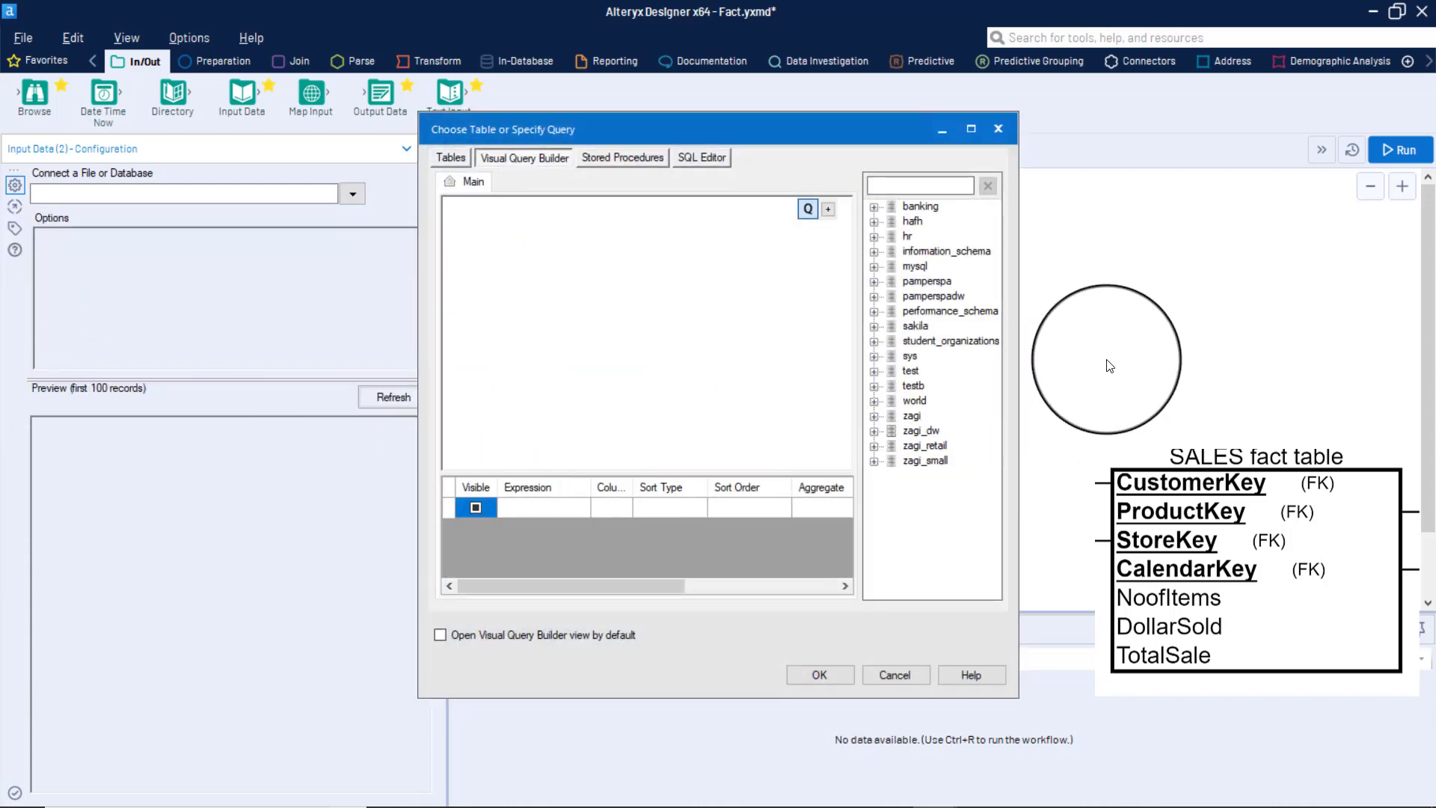
# - Build a query on the zagi_dw dim_customer table that returns Customer_Key and customer_id, and accept it
pyautogui.click(875, 432)
pyautogui.doubleClick(950, 461)
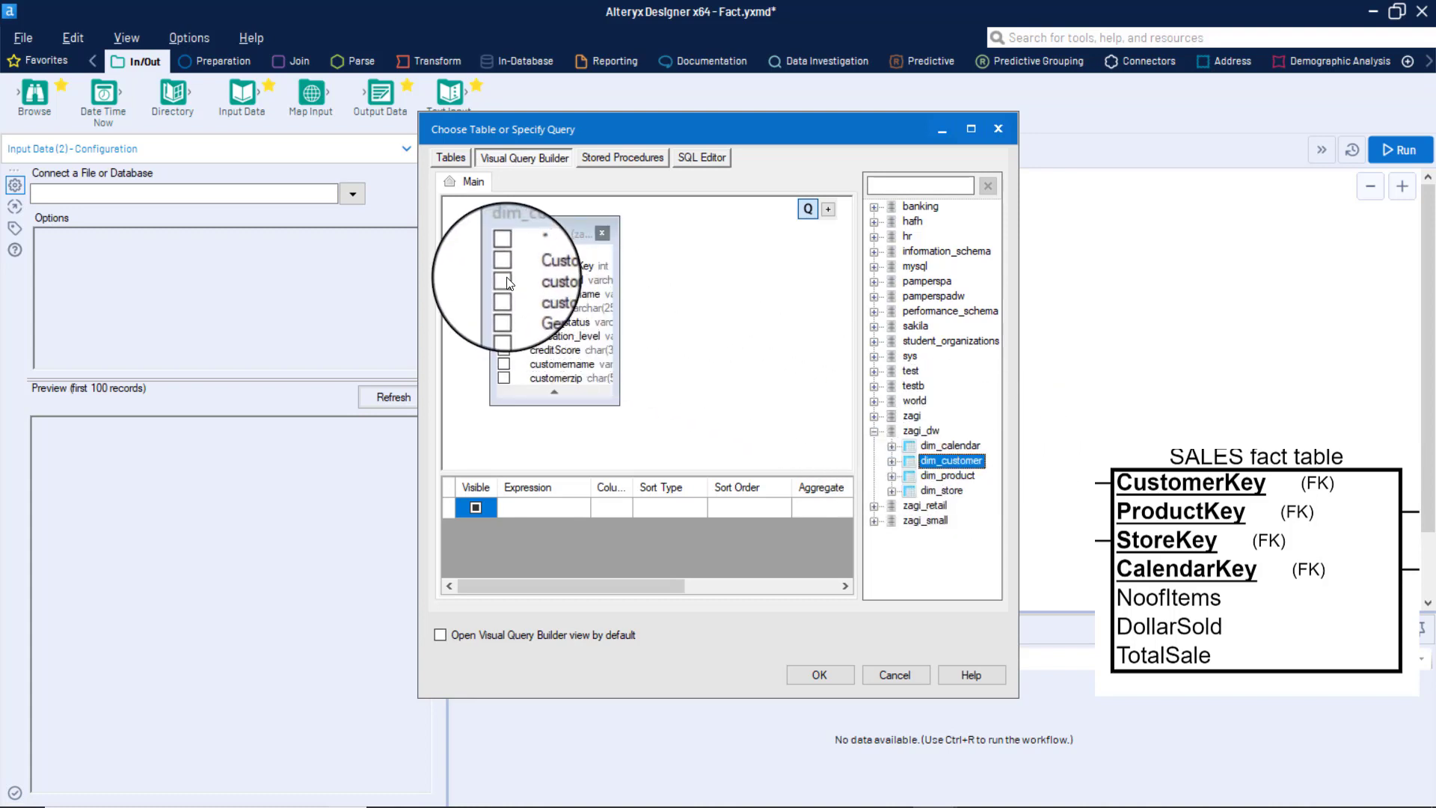
pyautogui.click(504, 266)
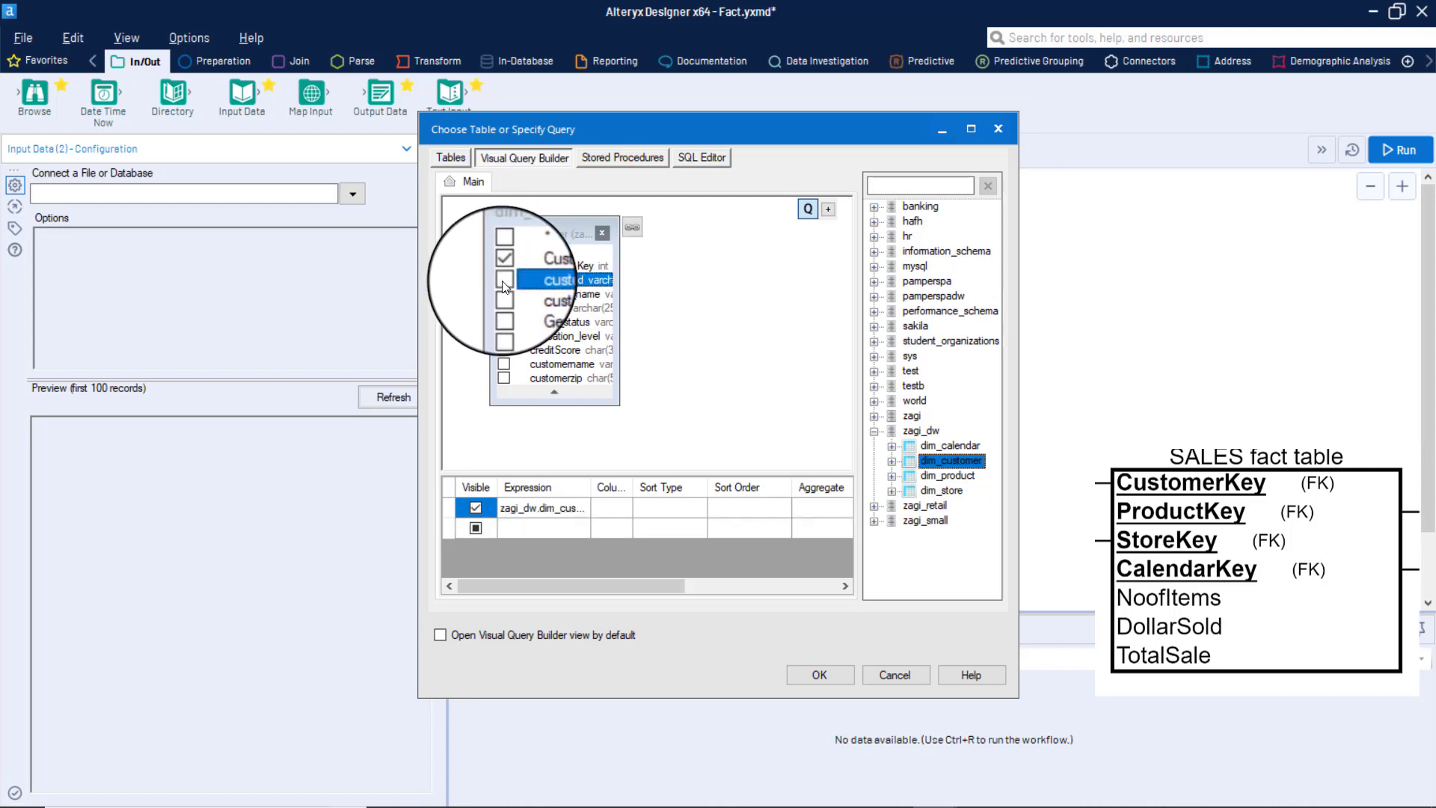
pyautogui.click(820, 674)
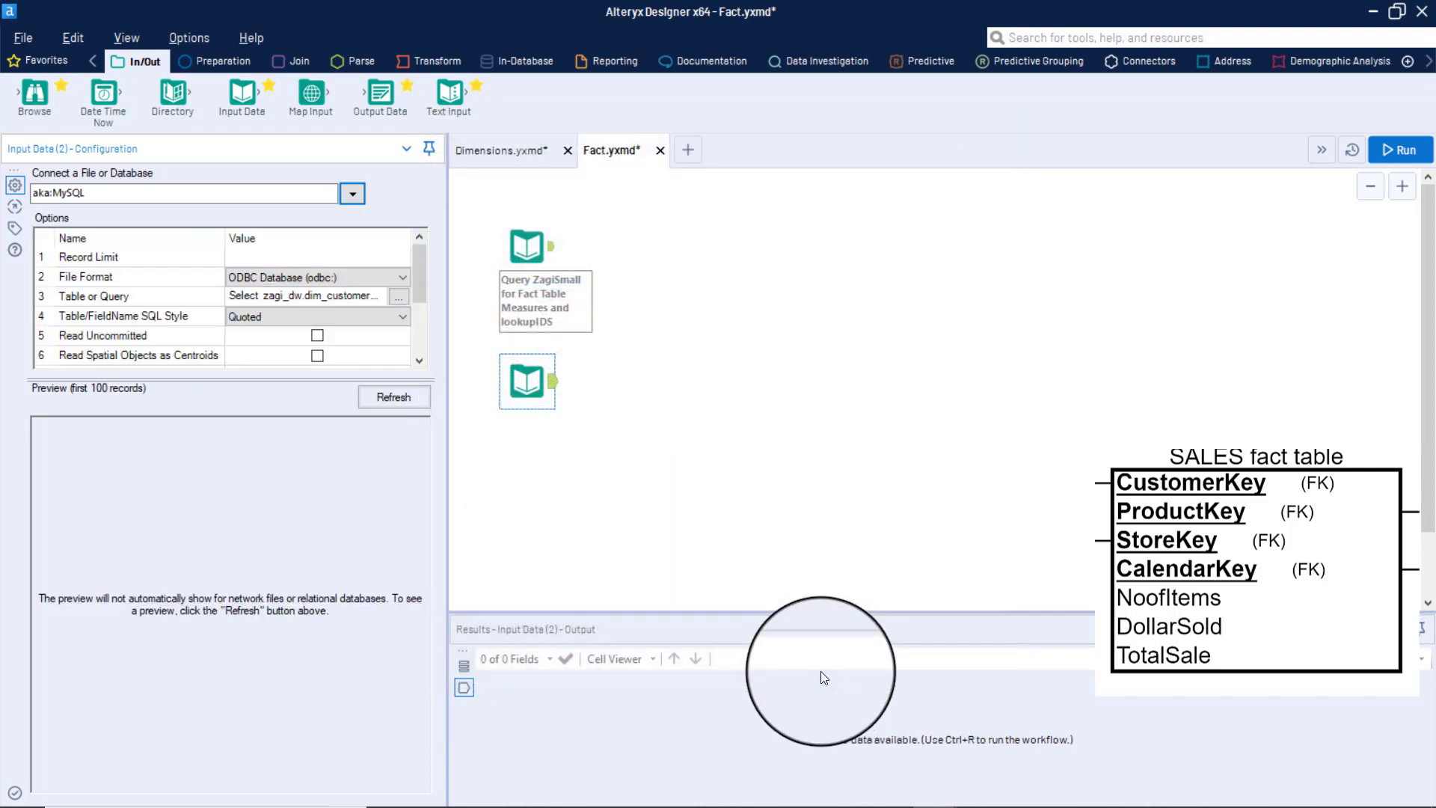
# - Add a Join tool with the zagi_small query as its left input and the dim_customer query as its right input
pyautogui.click(298, 69)
pyautogui.moveTo(310, 93); pyautogui.dragTo(667, 283)
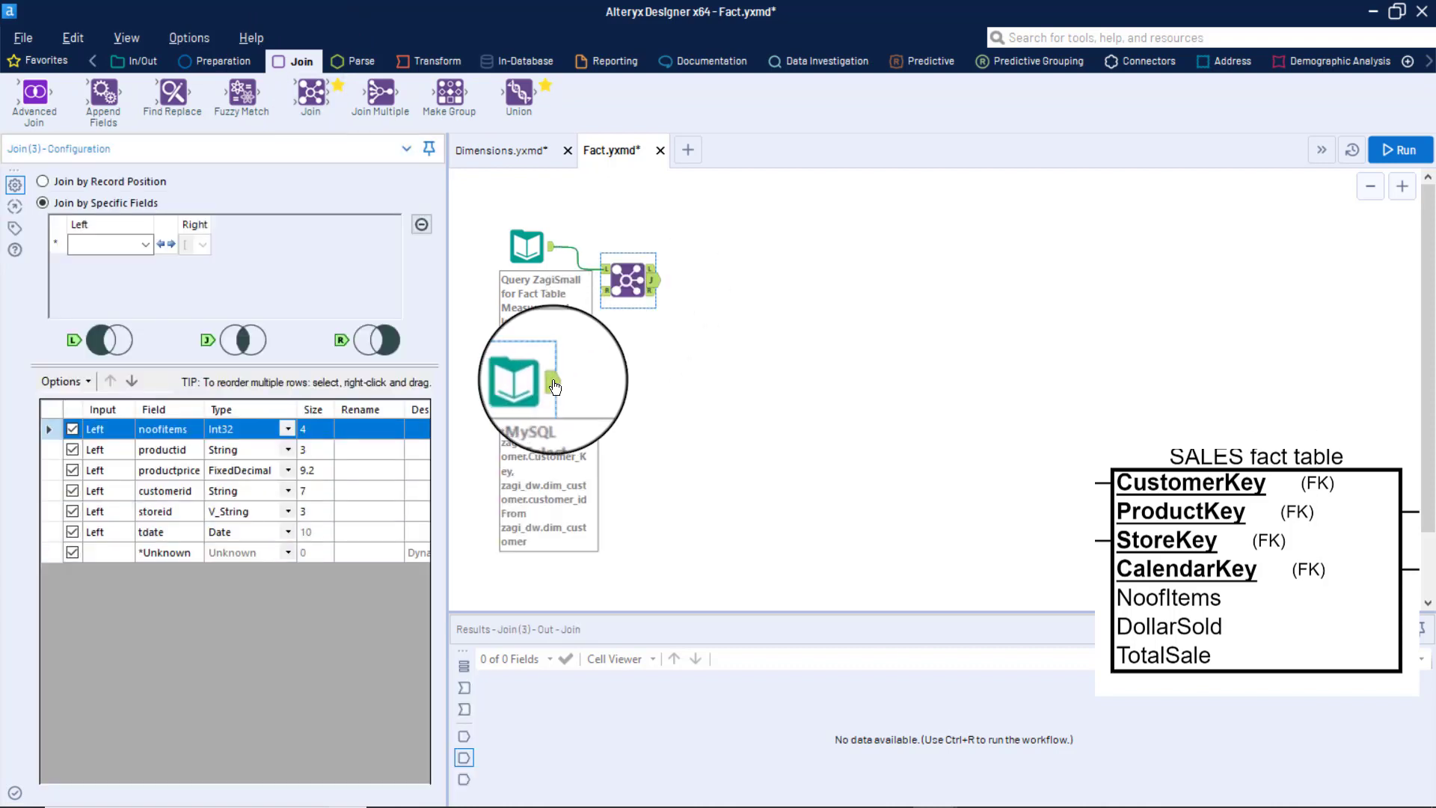
pyautogui.moveTo(554, 386); pyautogui.dragTo(604, 291)
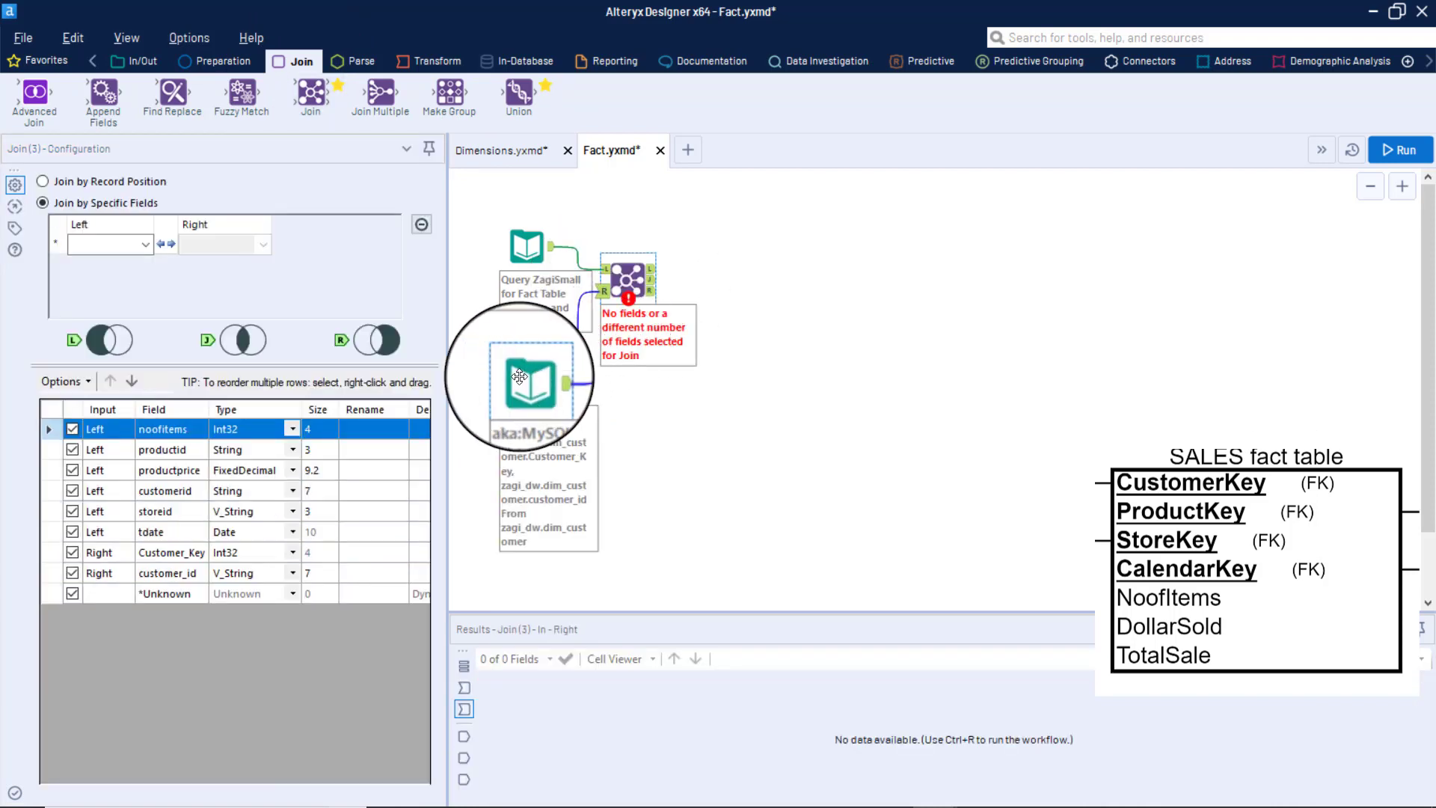
# - Replace the dim_customer Input Data tool's annotation with "Lookup CustomerKey"
pyautogui.click(519, 376)
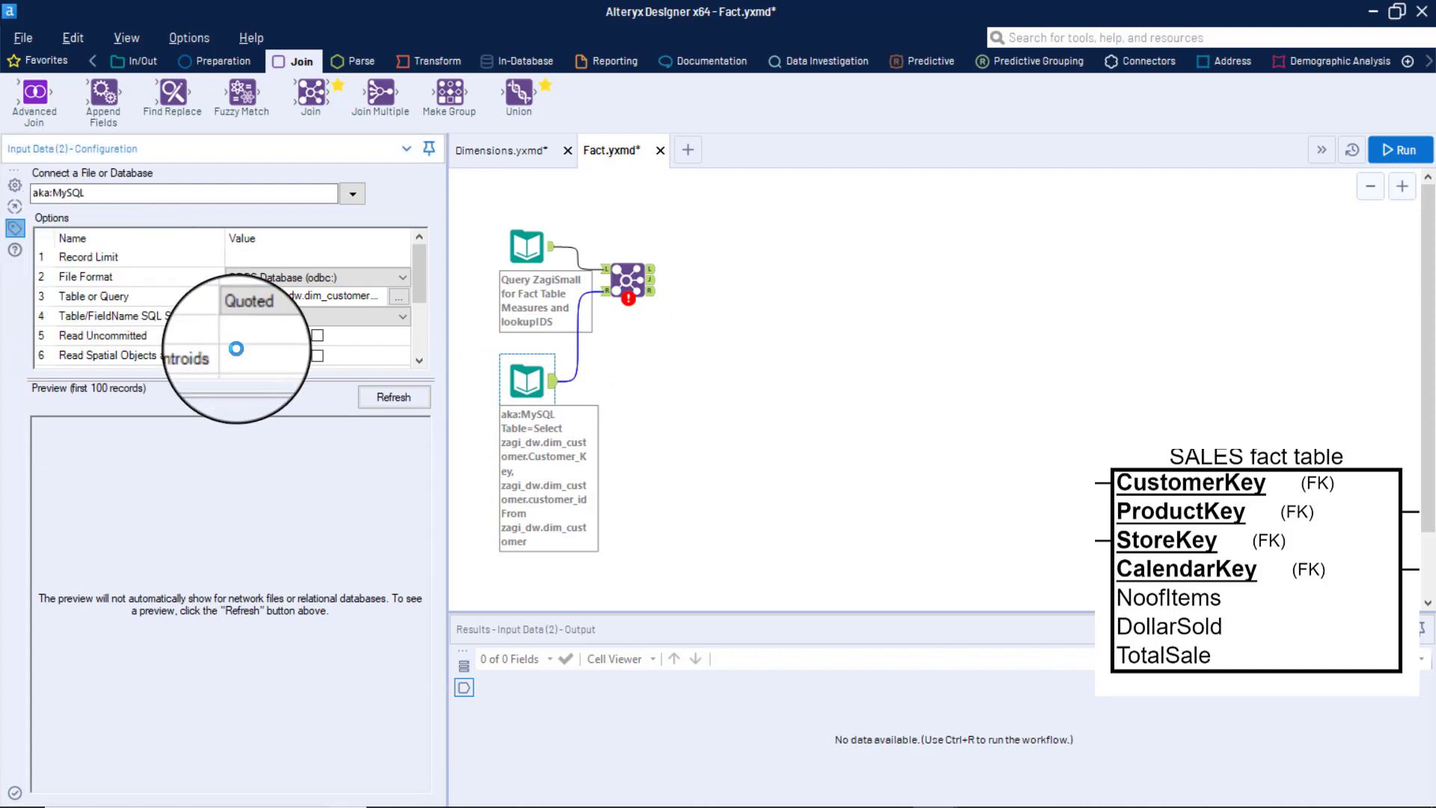
pyautogui.moveTo(172, 384)
pyautogui.mouseDown()
pyautogui.moveTo(83, 334)
pyautogui.moveTo(16, 207)
pyautogui.mouseUp()
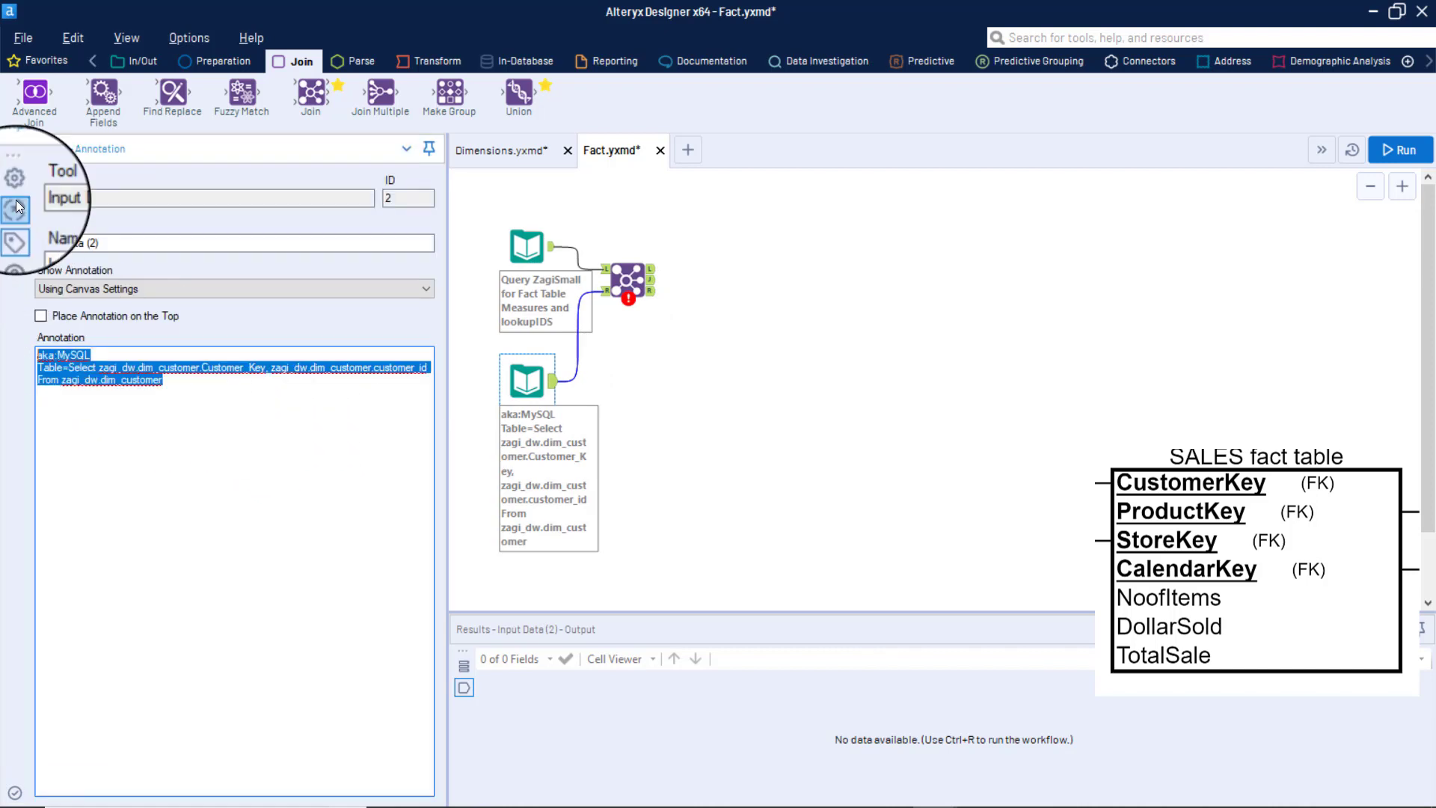
pyautogui.write('Lookup CustomerKey')
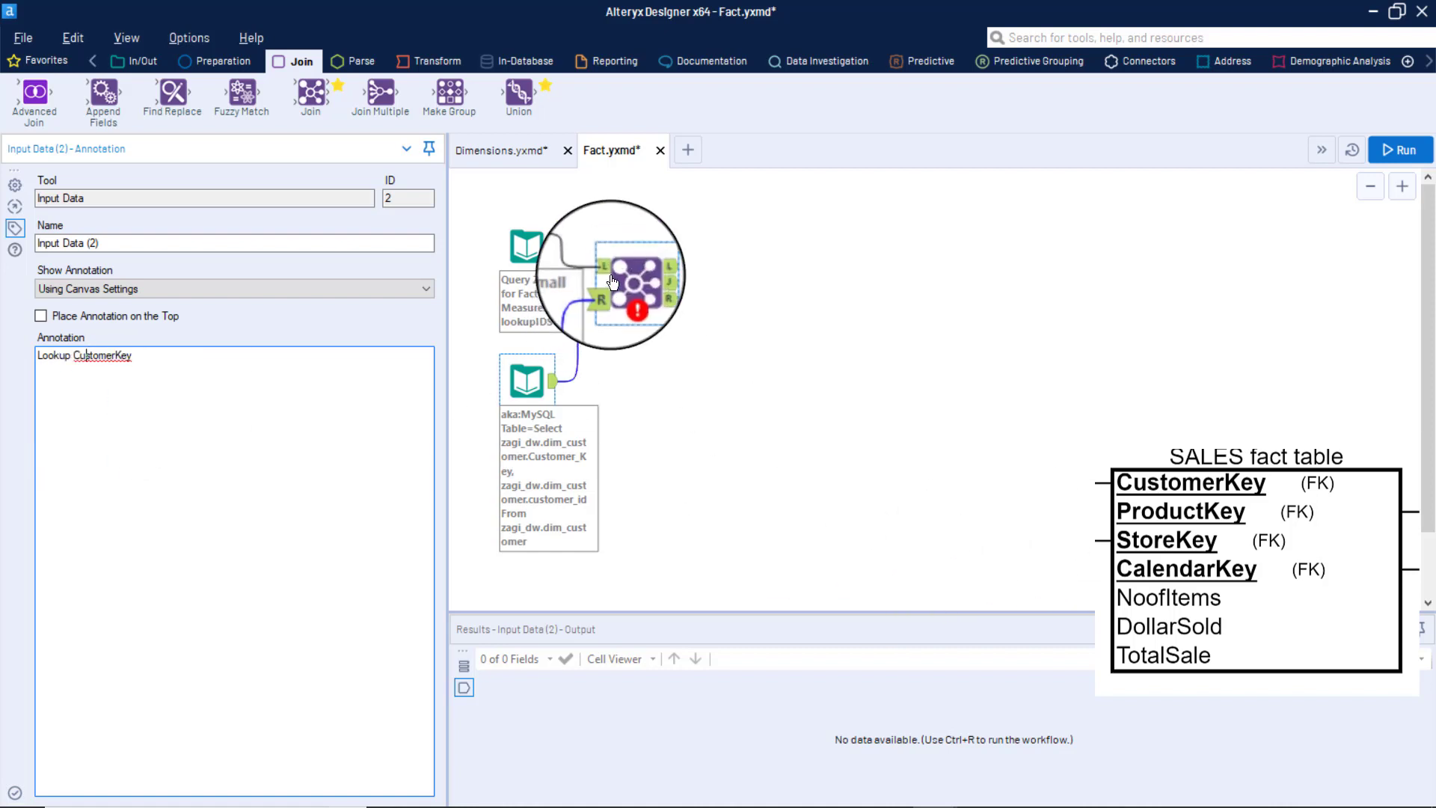
# - Join the inputs on customerid and customer_id, and exclude both ID fields from the Join output
pyautogui.click(623, 276)
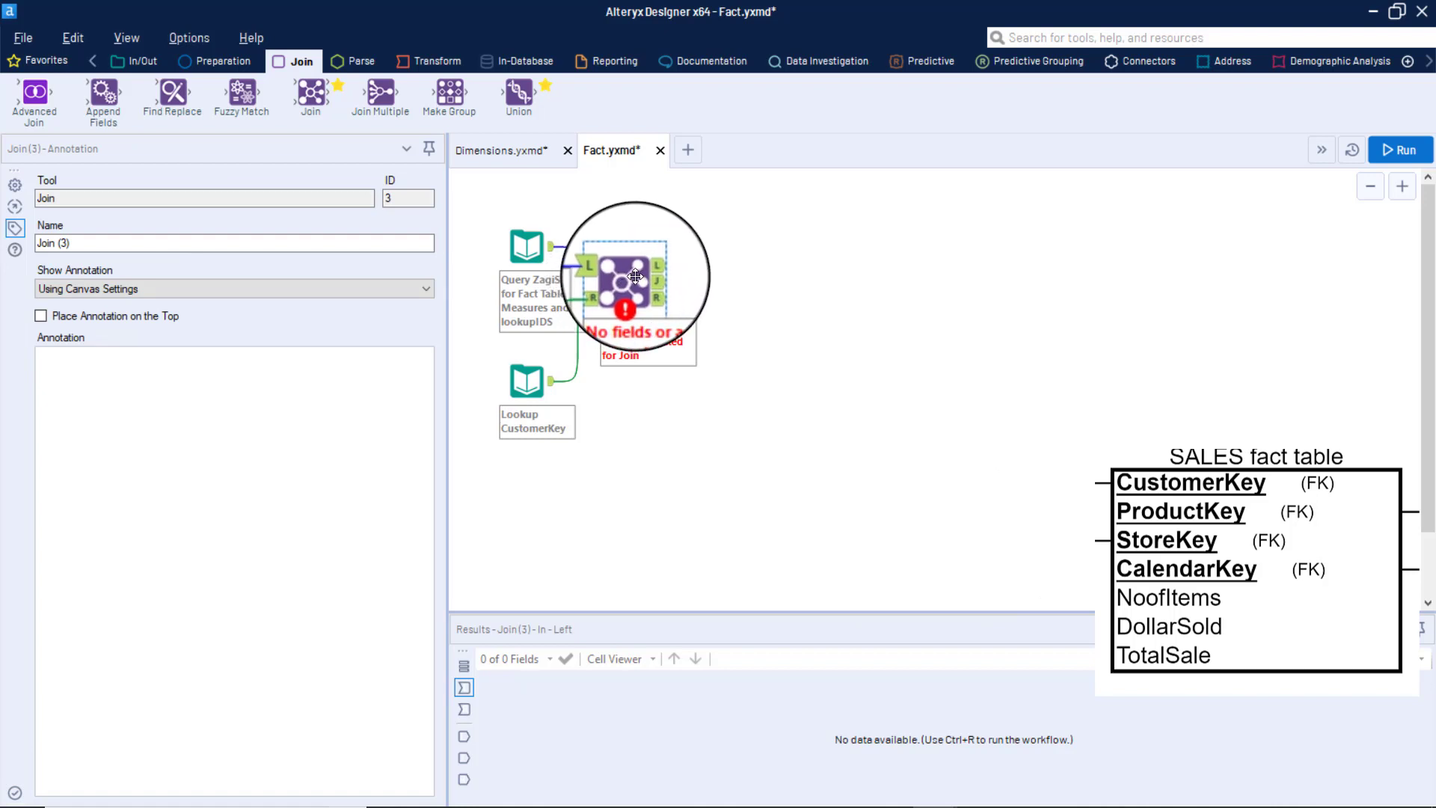
pyautogui.click(15, 185)
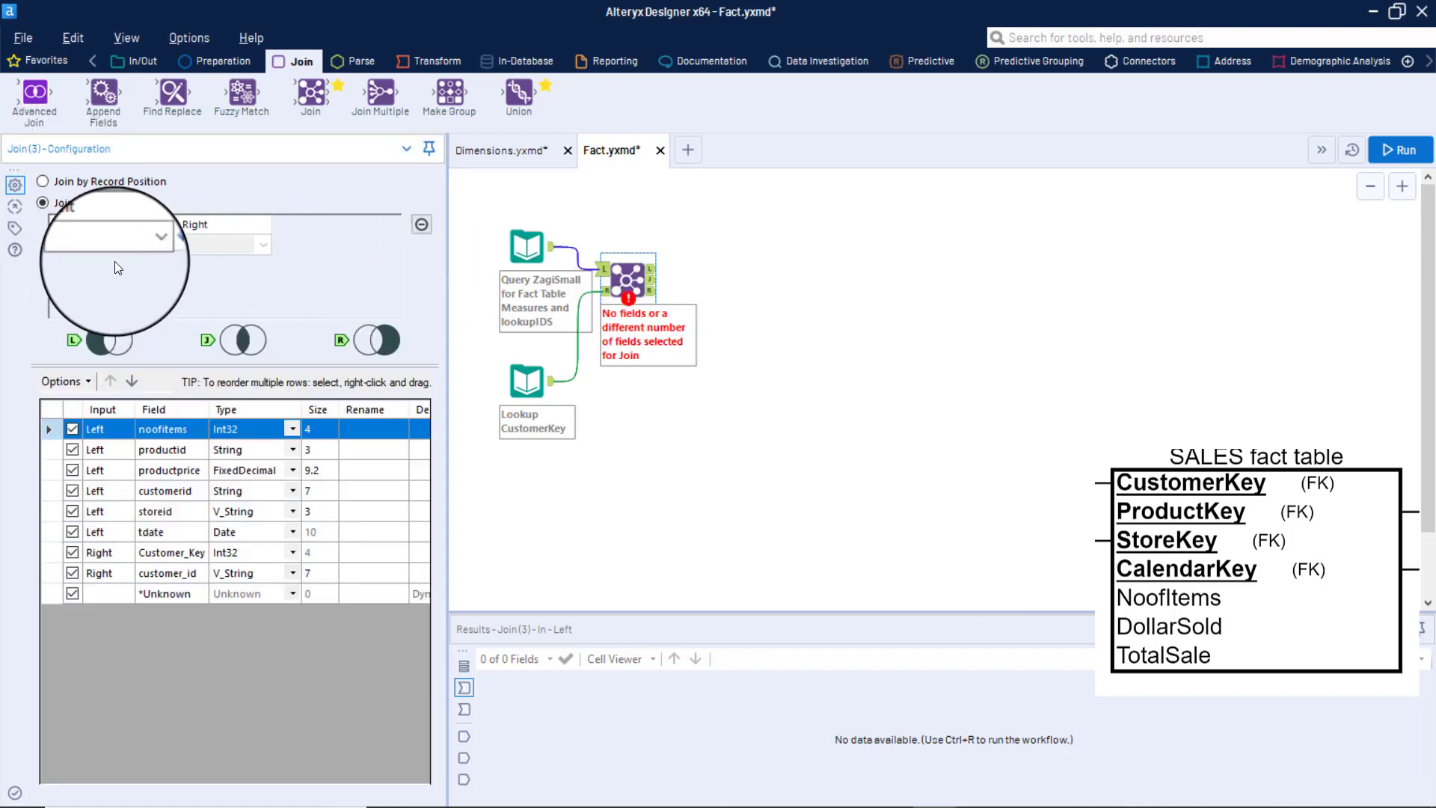
pyautogui.click(146, 238)
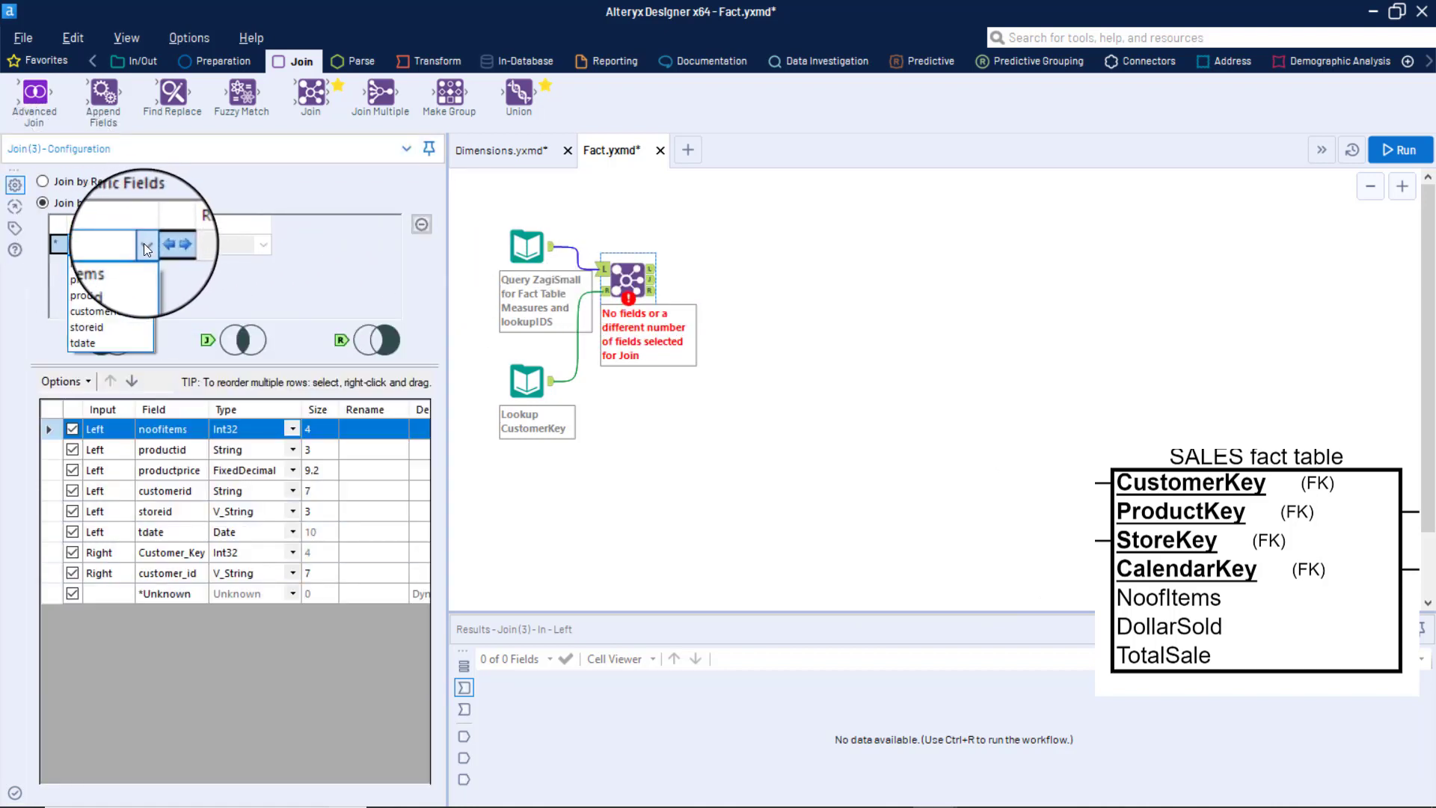
pyautogui.click(106, 308)
pyautogui.click(263, 244)
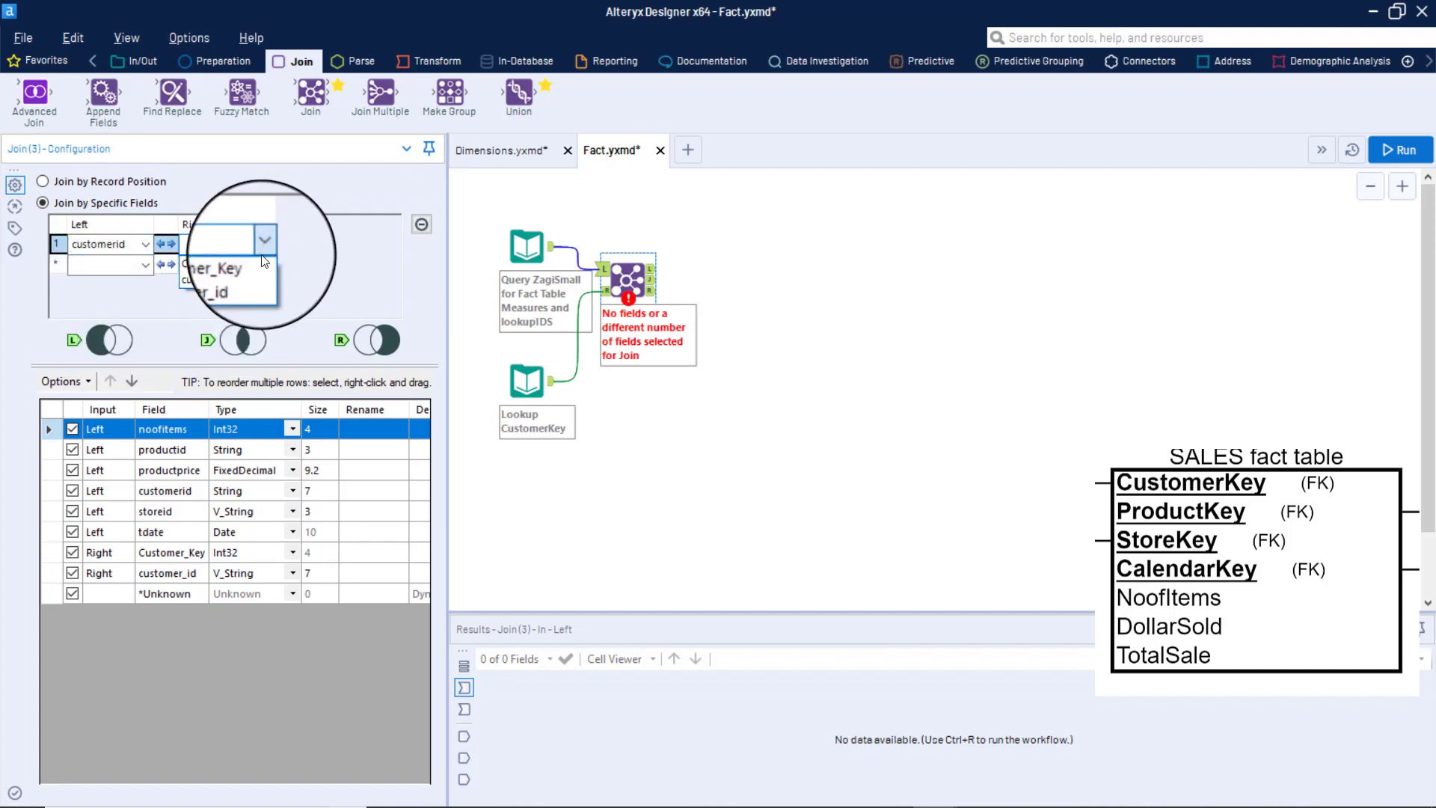
pyautogui.click(244, 280)
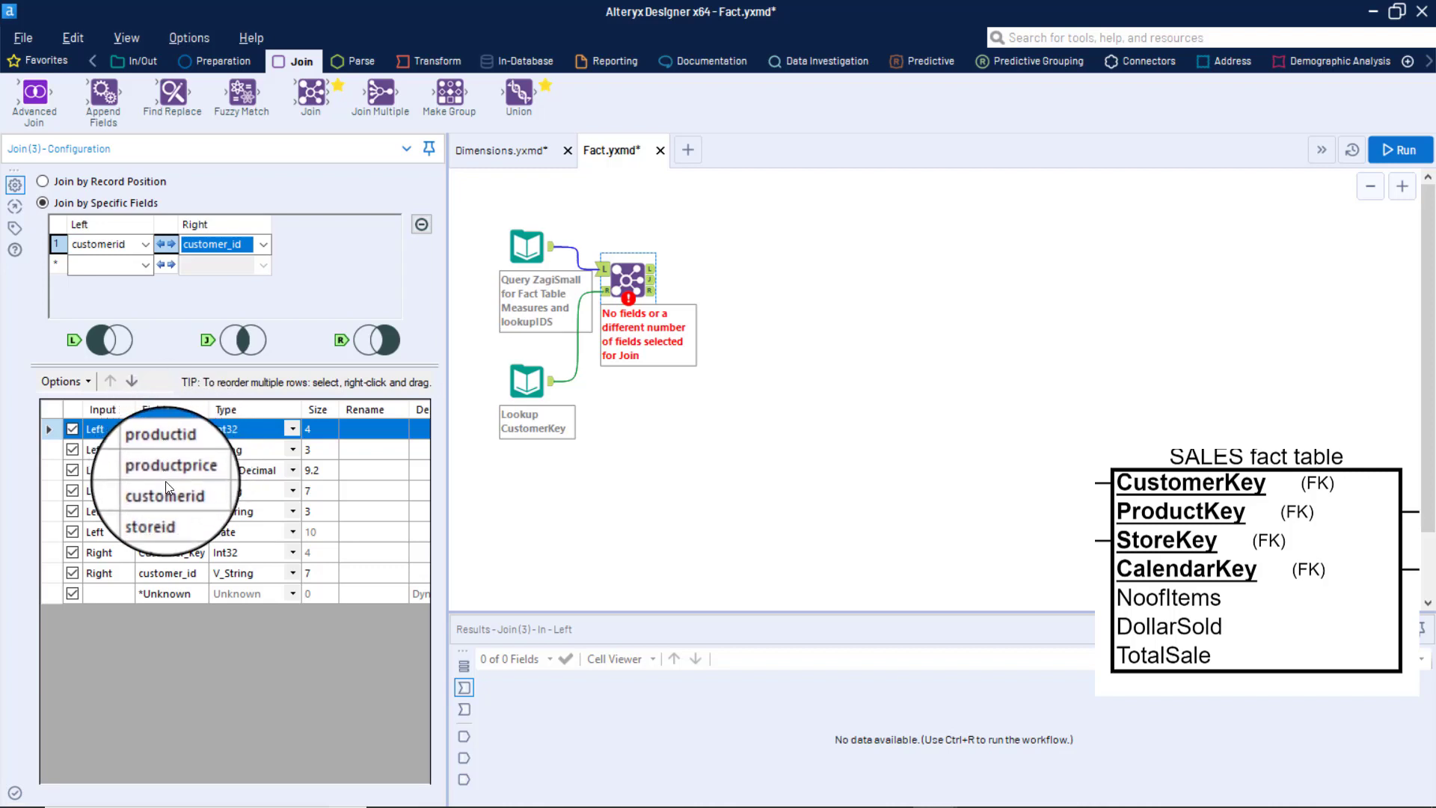
pyautogui.click(73, 492)
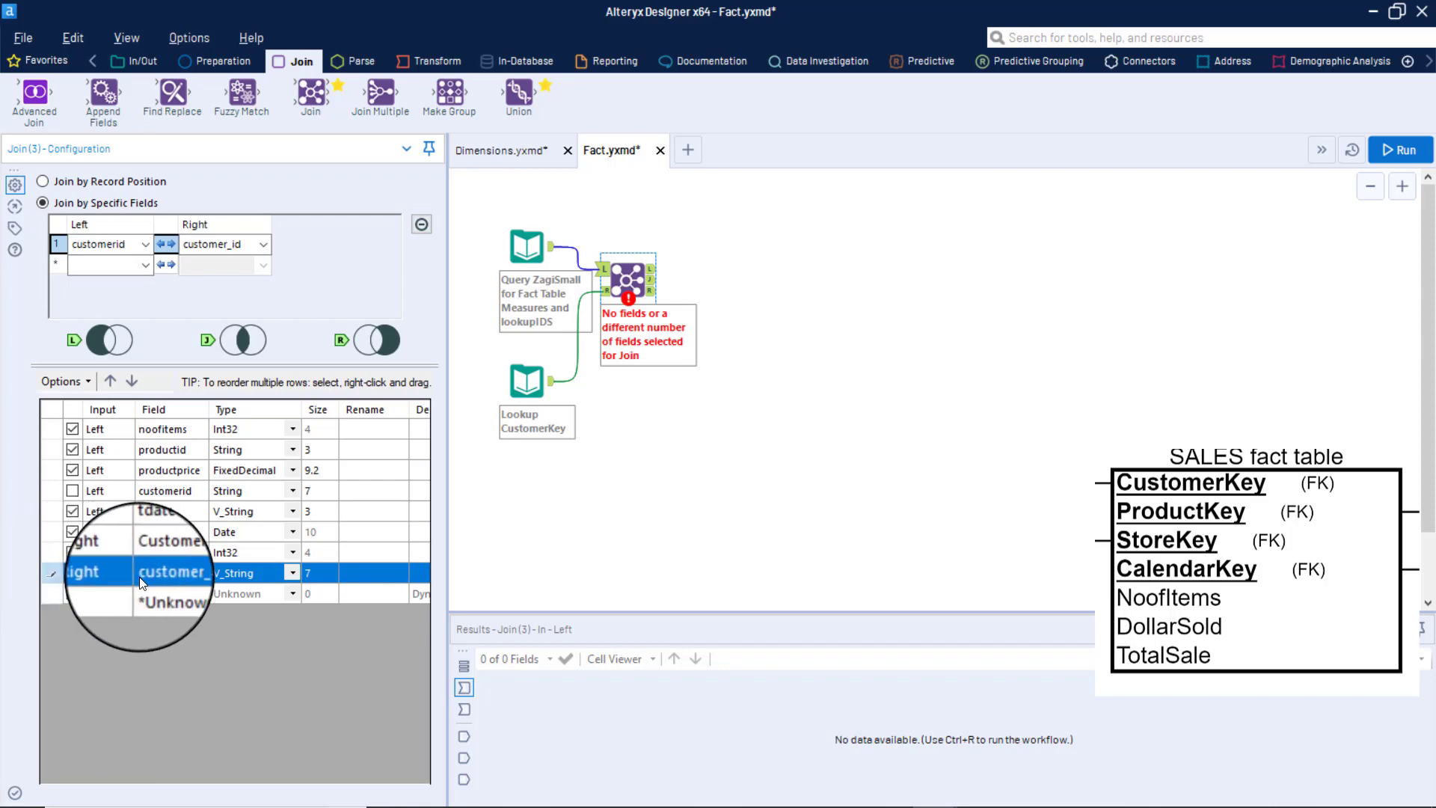
# - Run the workflow and examine the matched records in the Join tool's J output
pyautogui.click(1397, 153)
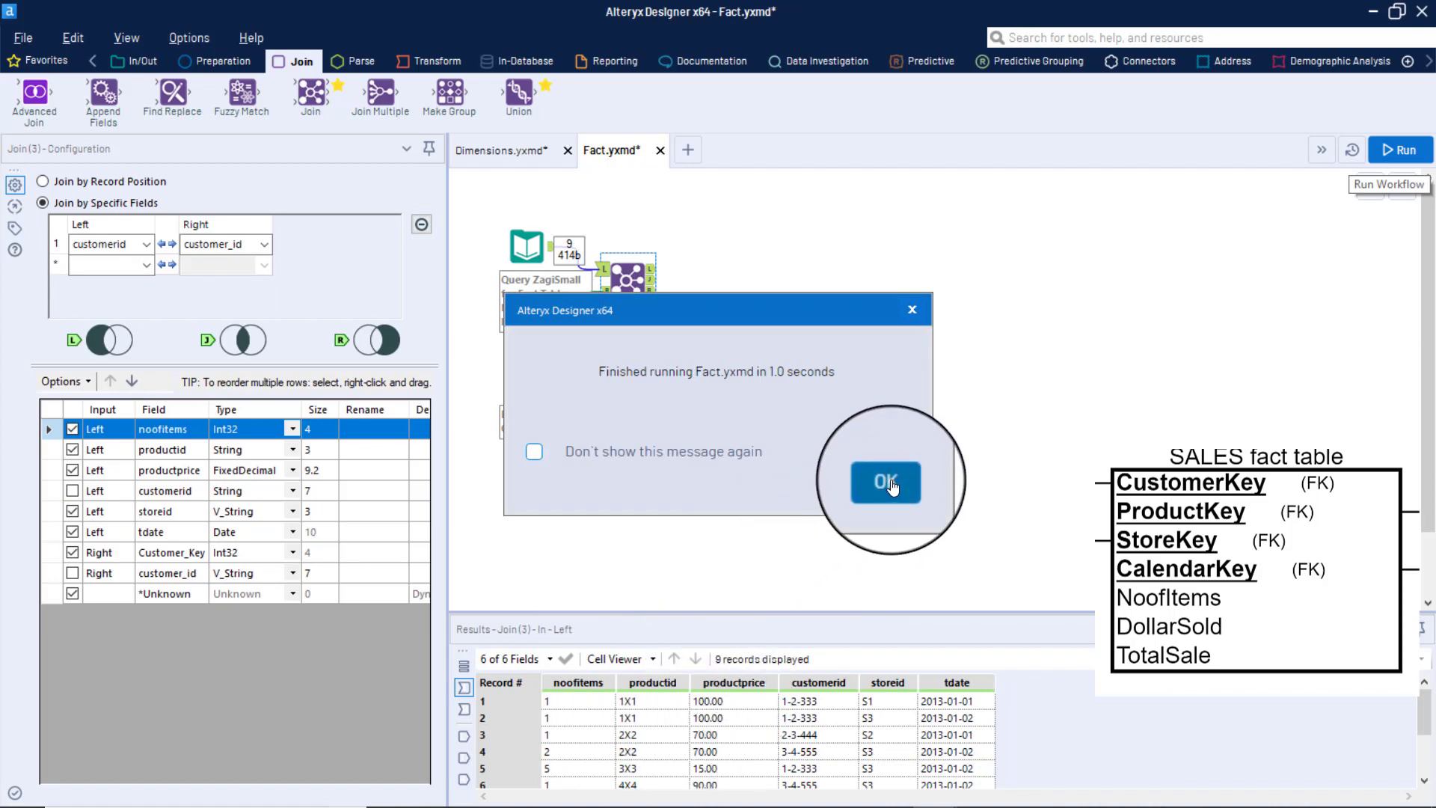
pyautogui.click(888, 484)
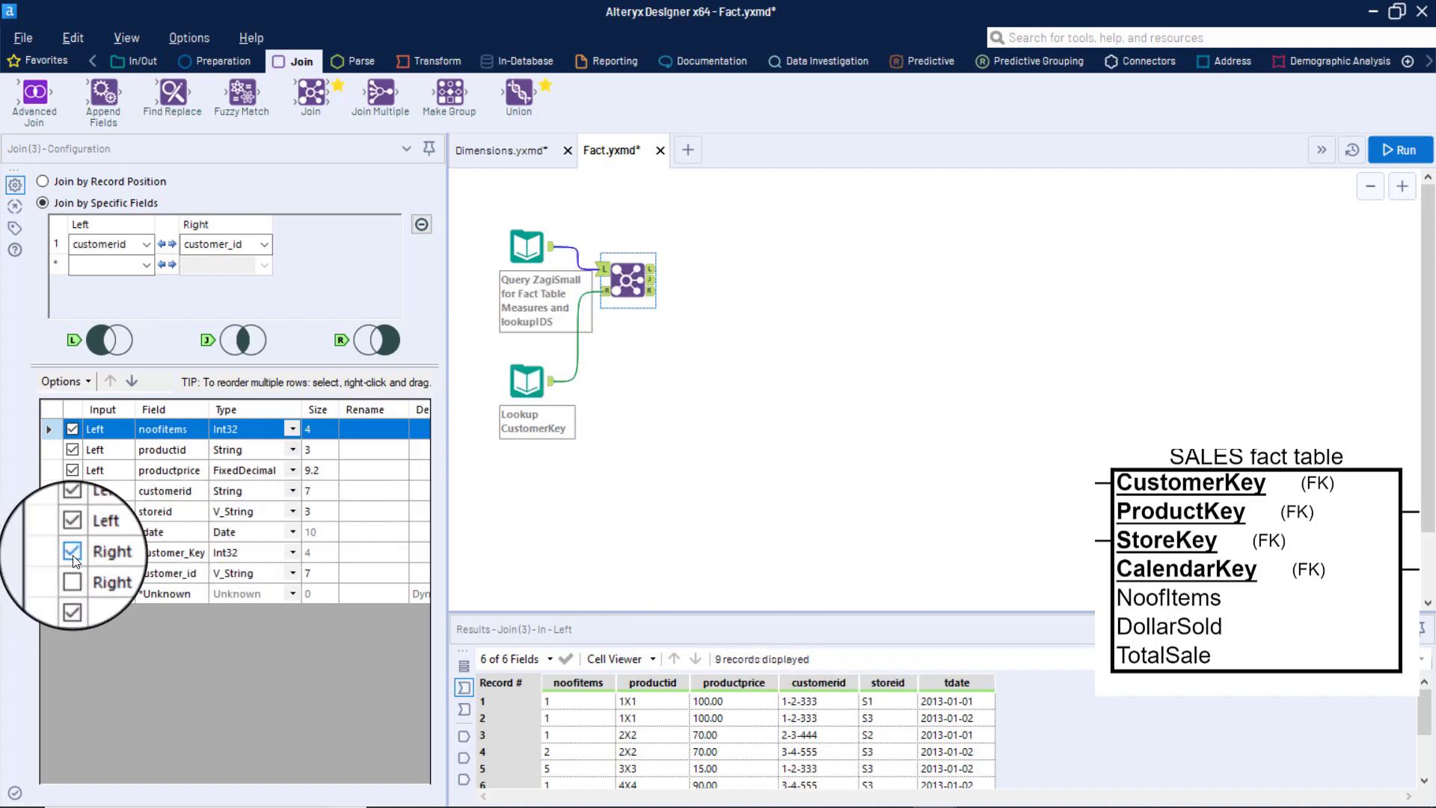
pyautogui.click(651, 286)
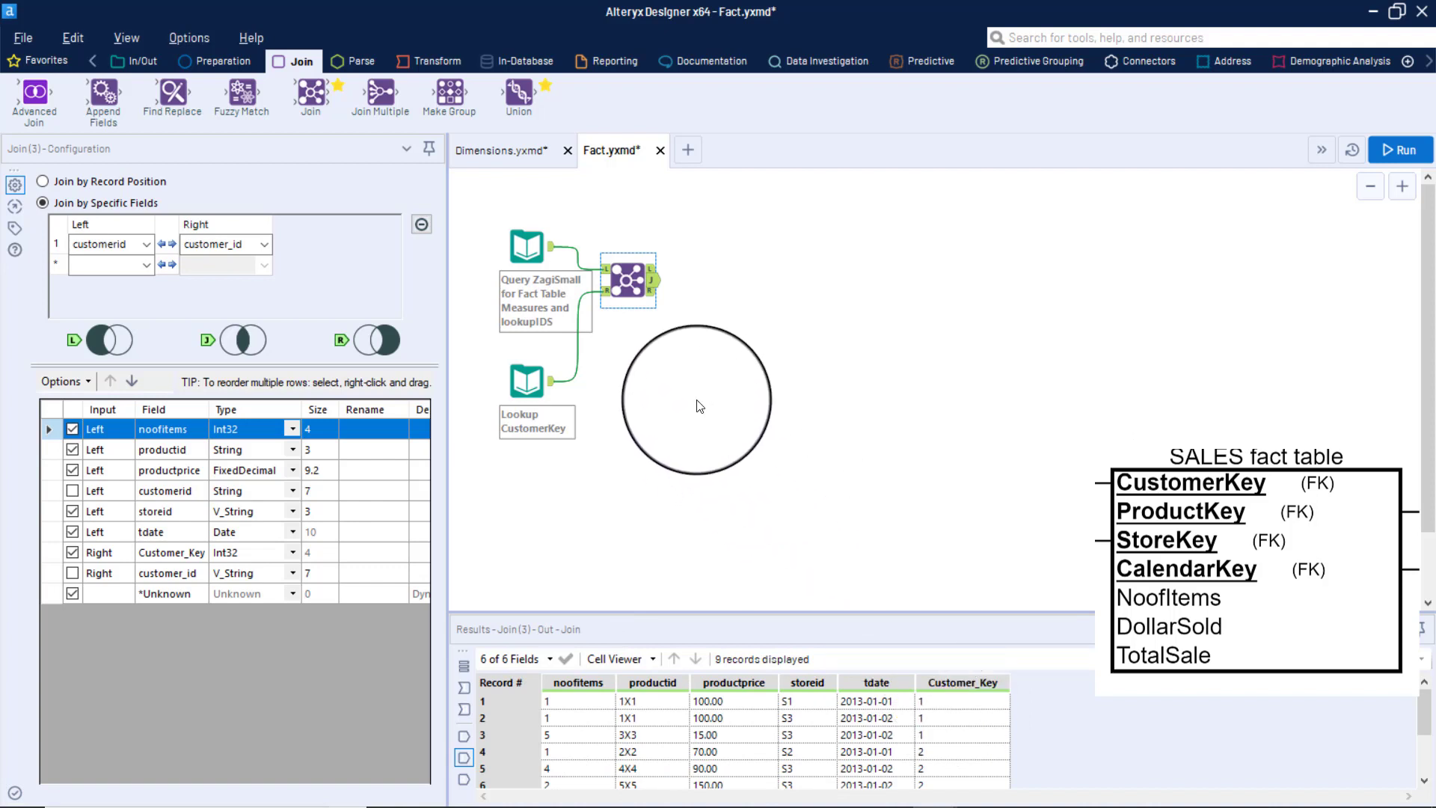
# - Place another Input Data tool below the first Join and connect it to the aka:MySQL database
pyautogui.click(150, 60)
pyautogui.moveTo(242, 93); pyautogui.dragTo(629, 424)
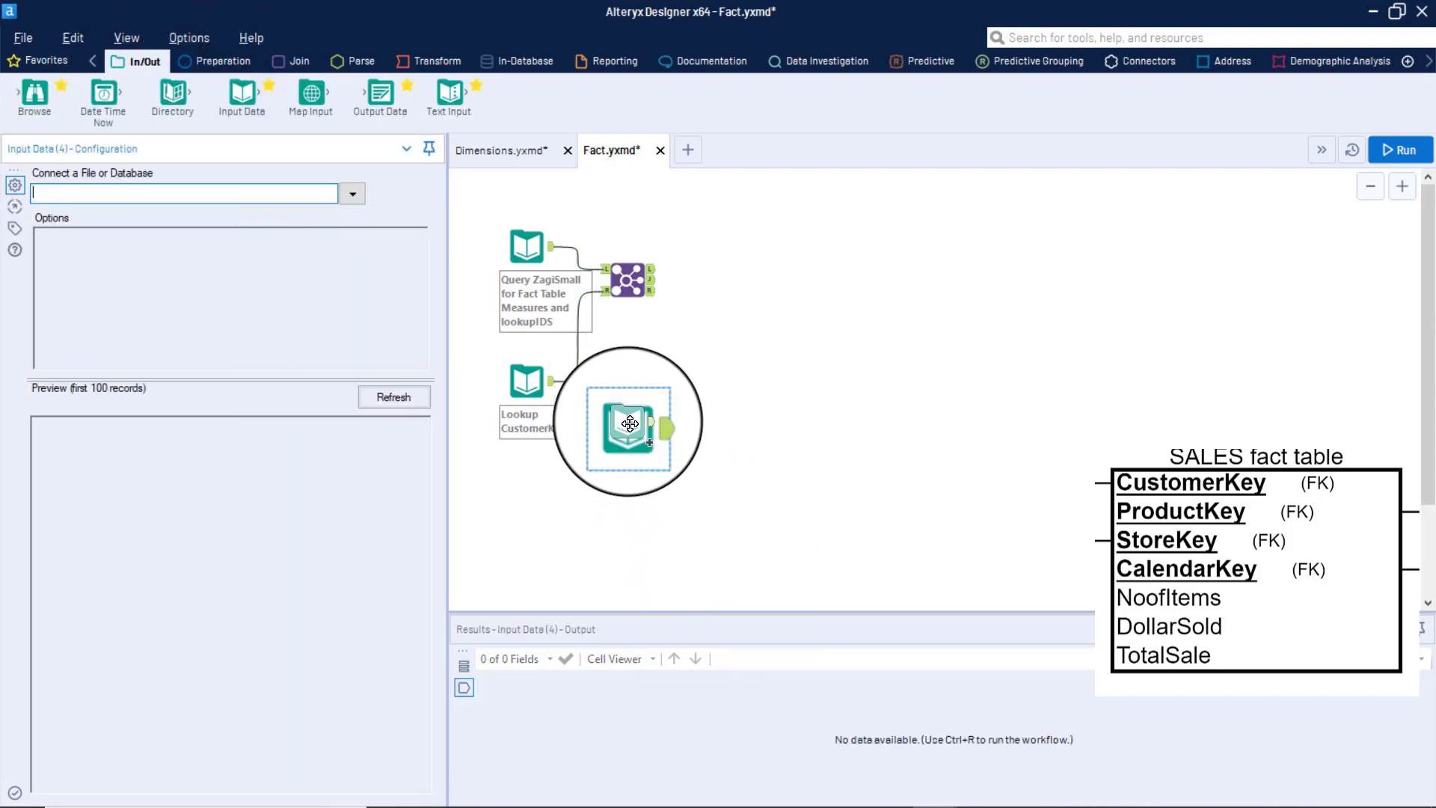
pyautogui.click(351, 195)
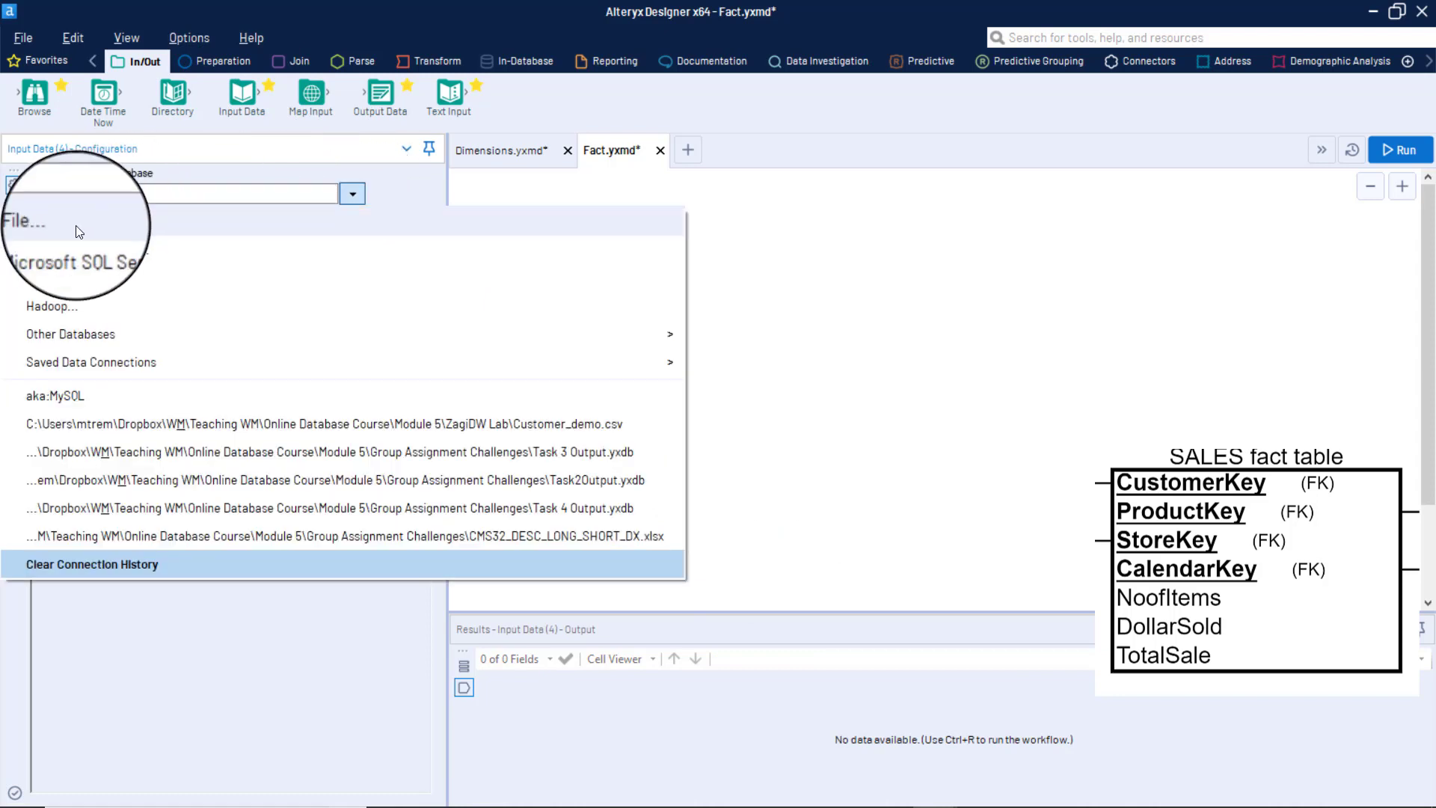
pyautogui.click(63, 396)
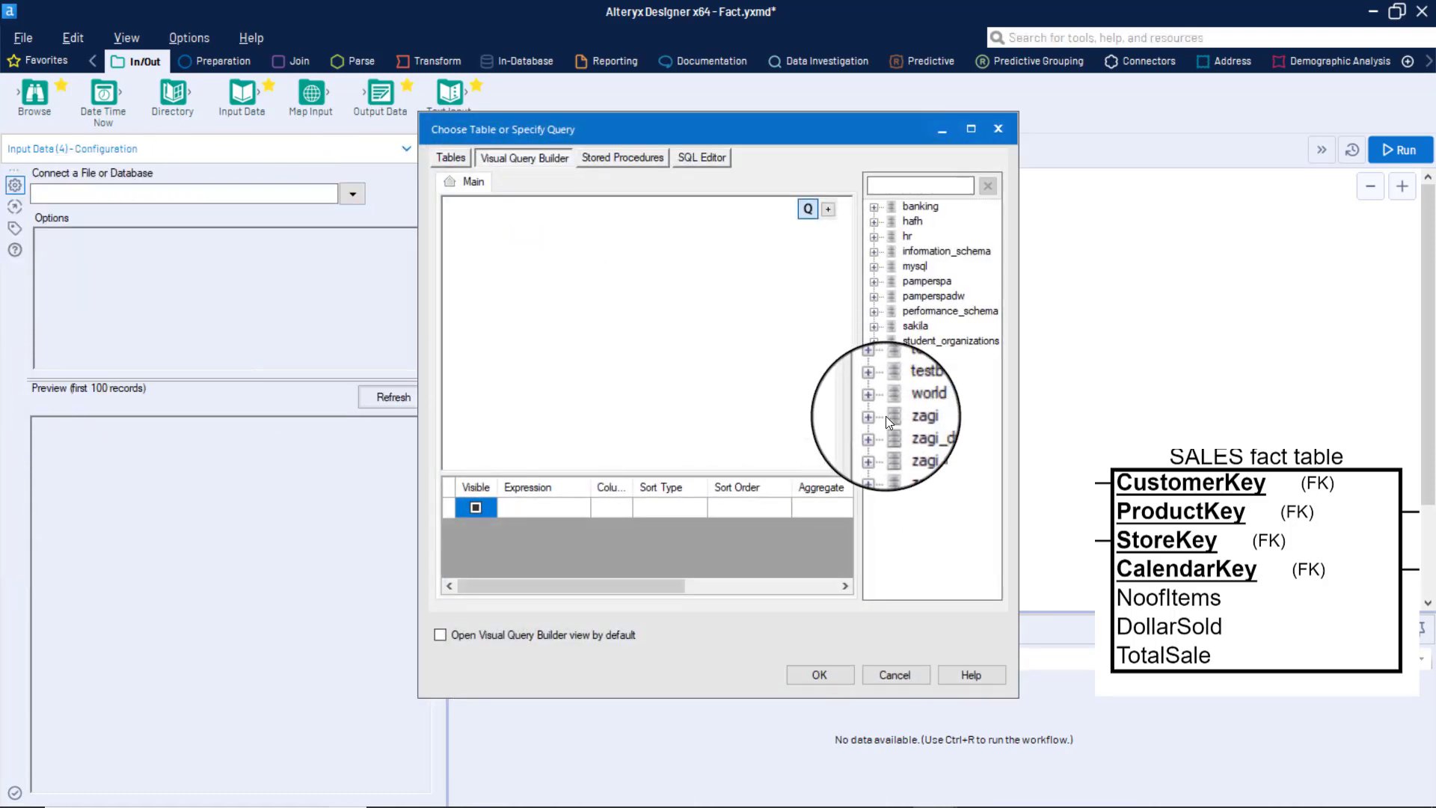
# - Build a query on the zagi_dw dim_store table that returns Store_key and store_id, and accept it
pyautogui.click(873, 432)
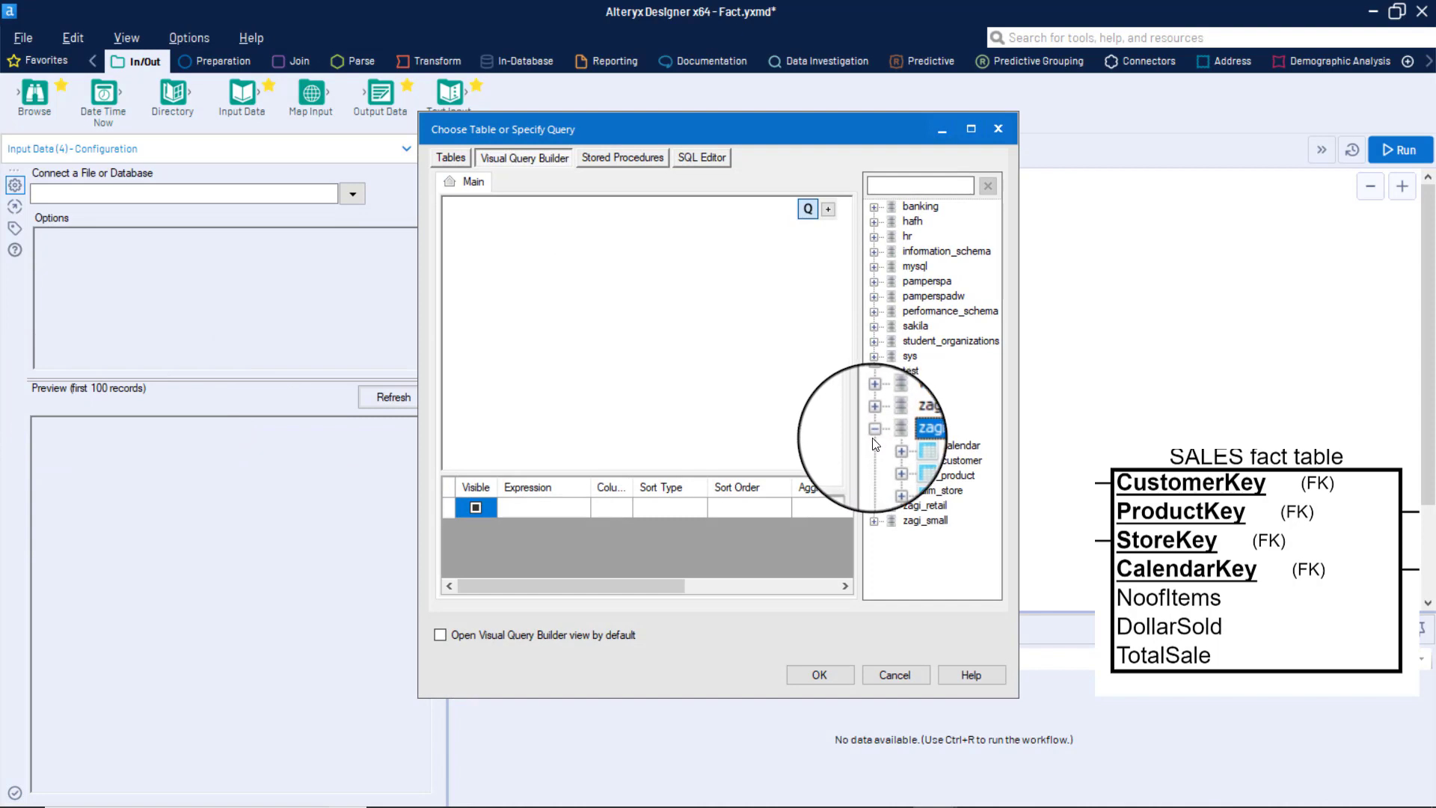
pyautogui.click(891, 493)
pyautogui.click(954, 446)
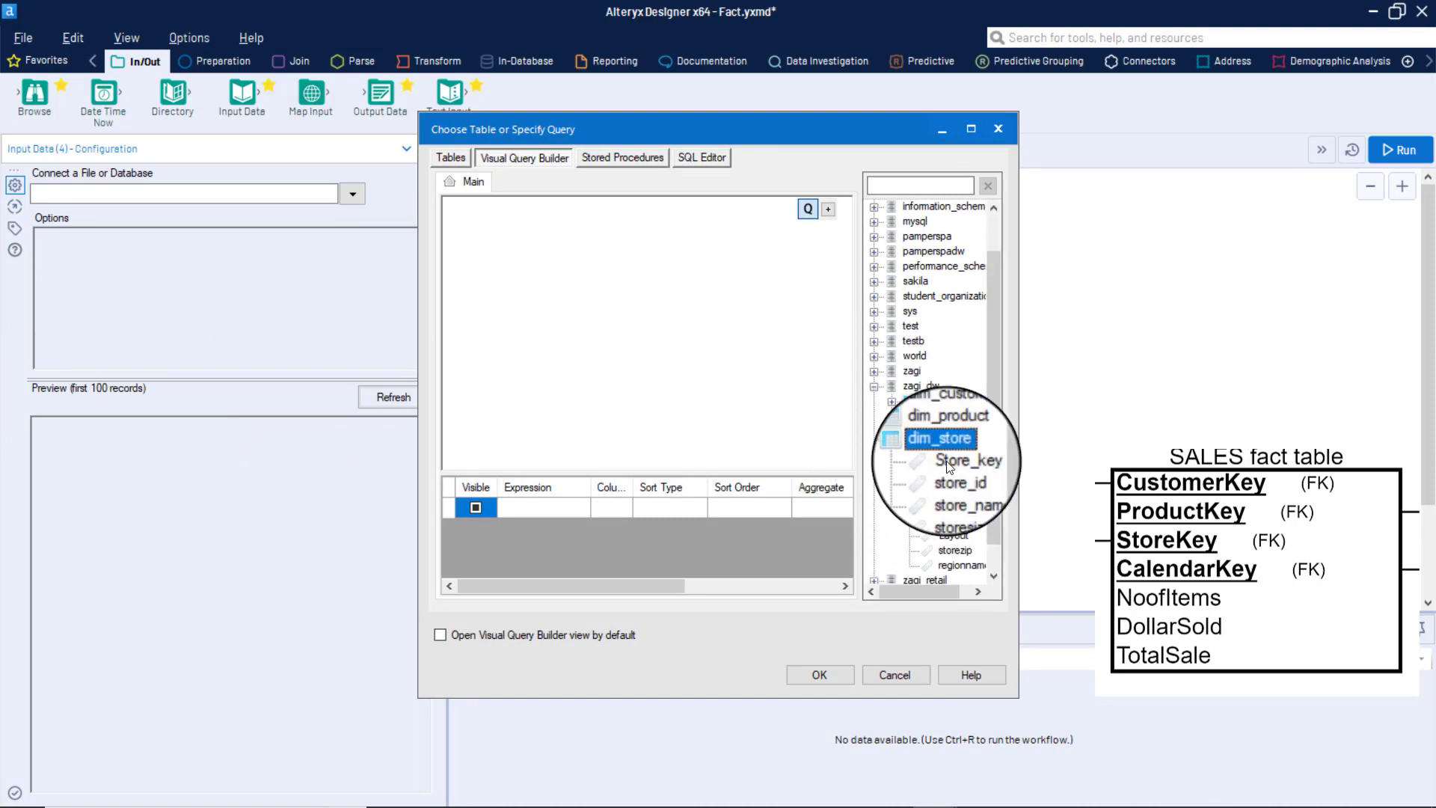
pyautogui.doubleClick(955, 446)
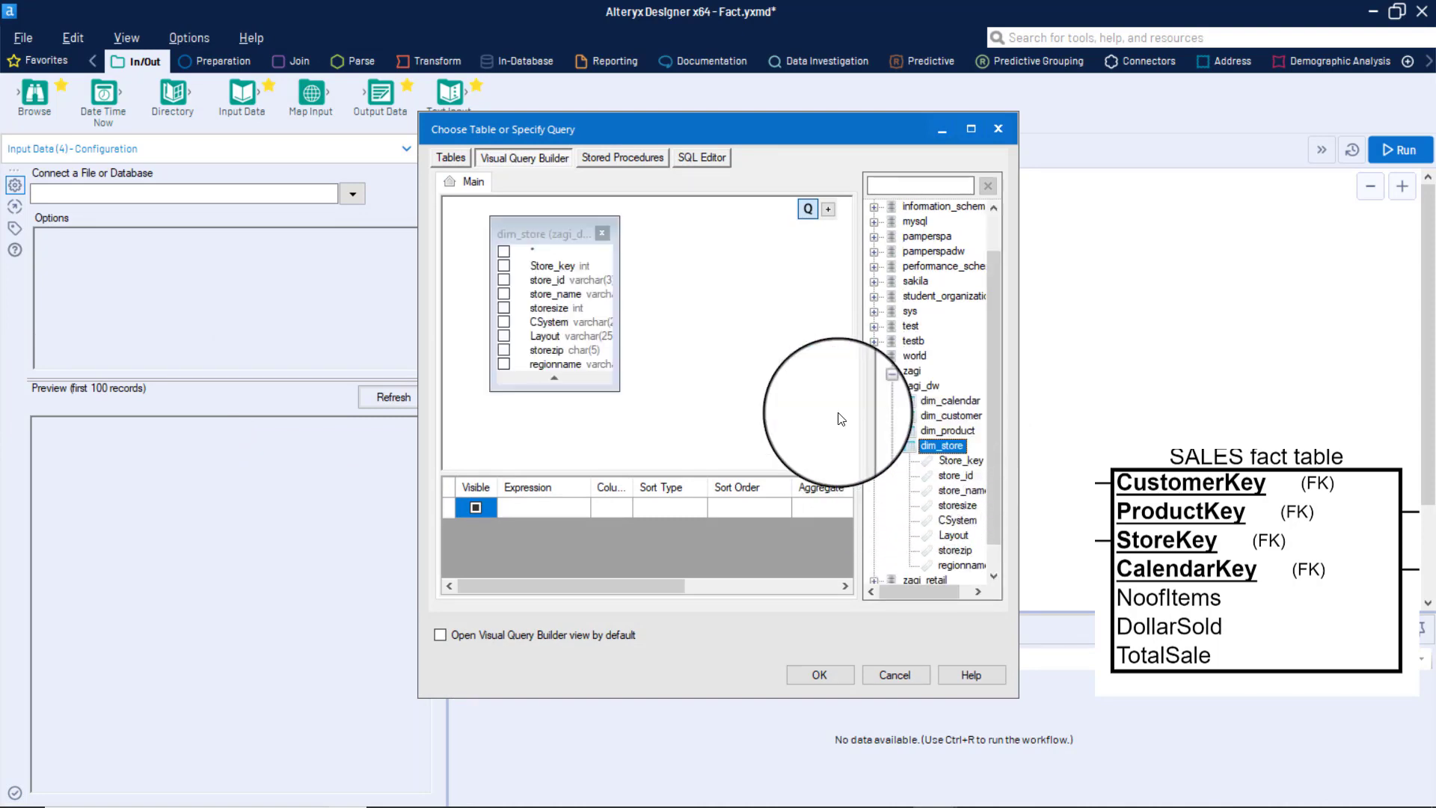
pyautogui.click(501, 266)
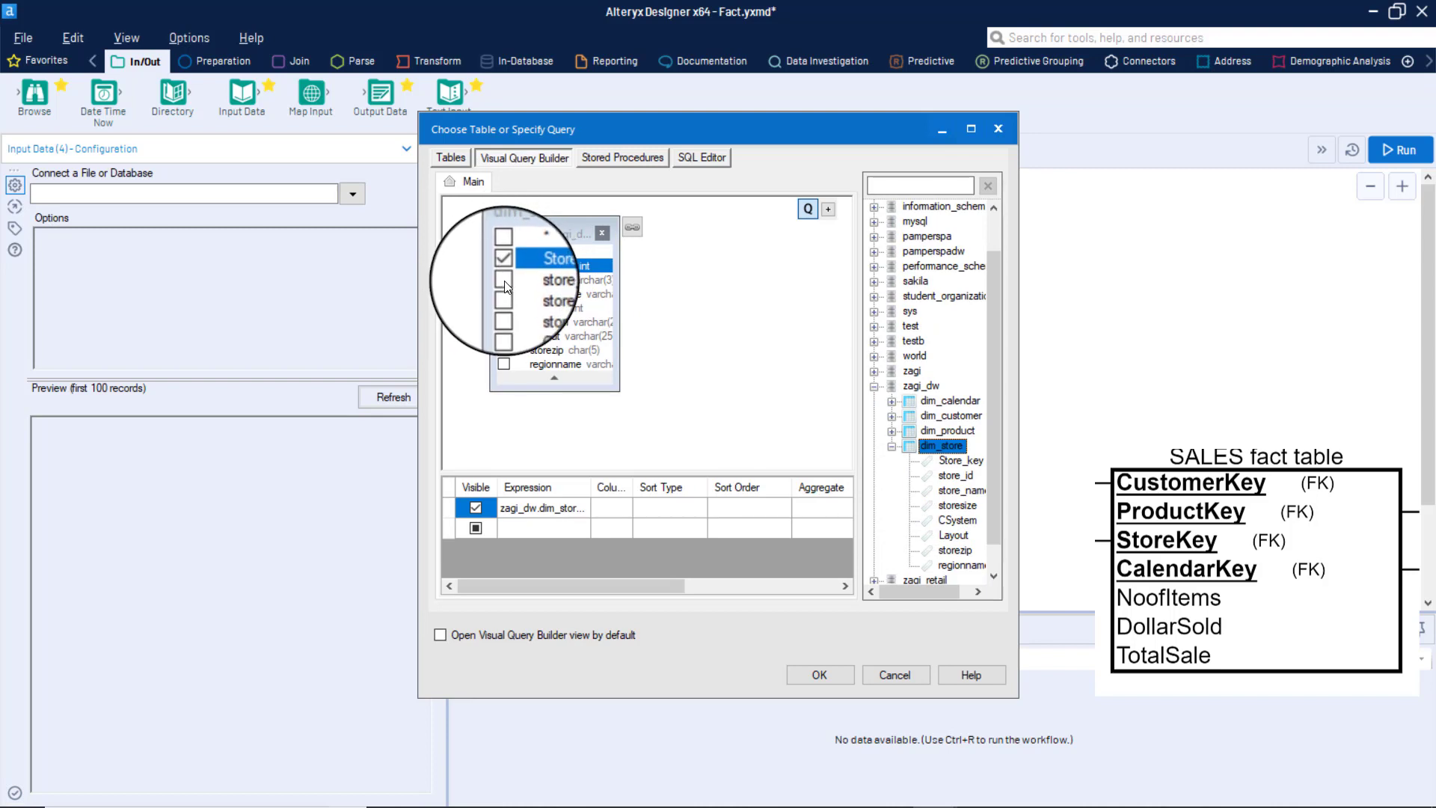
pyautogui.click(505, 282)
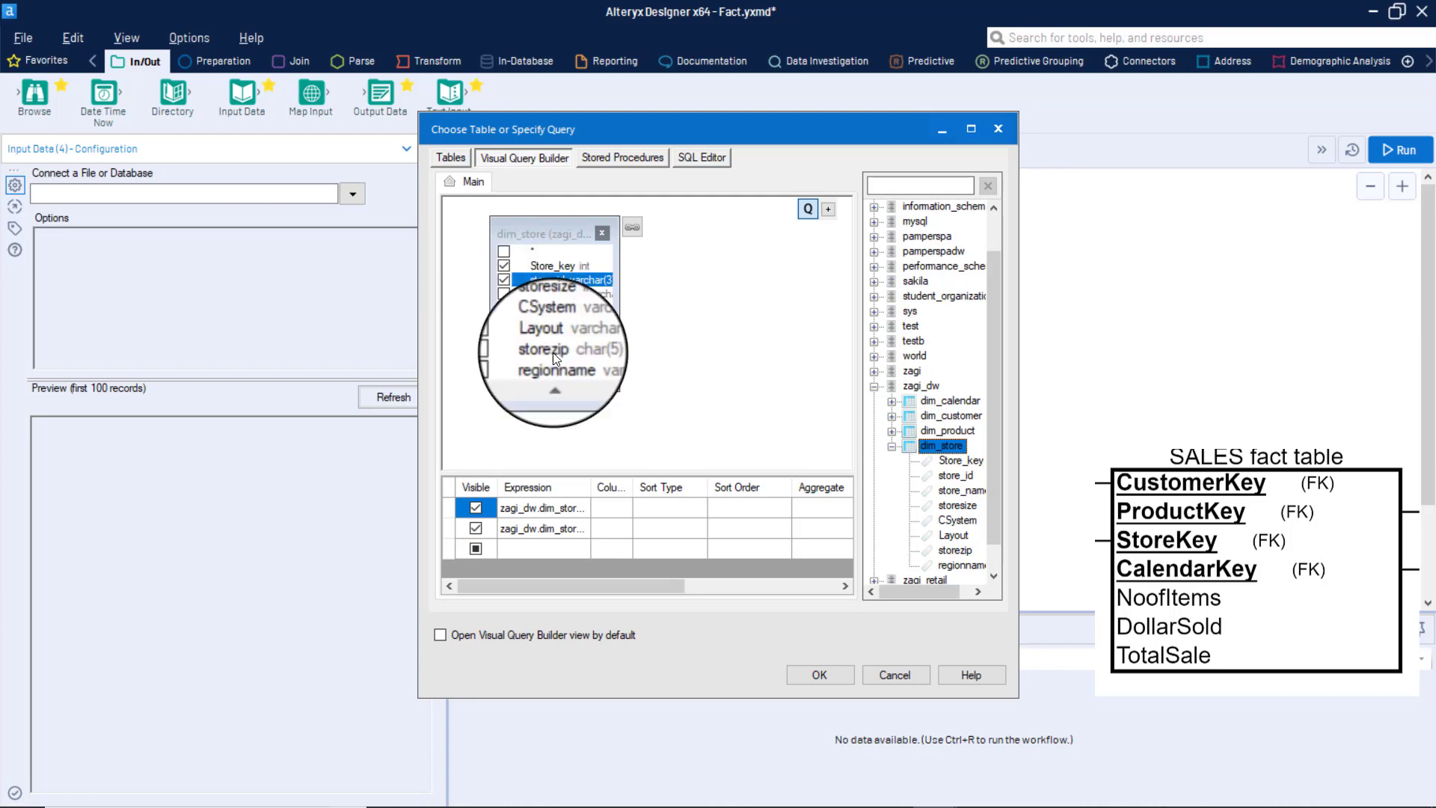
pyautogui.click(829, 676)
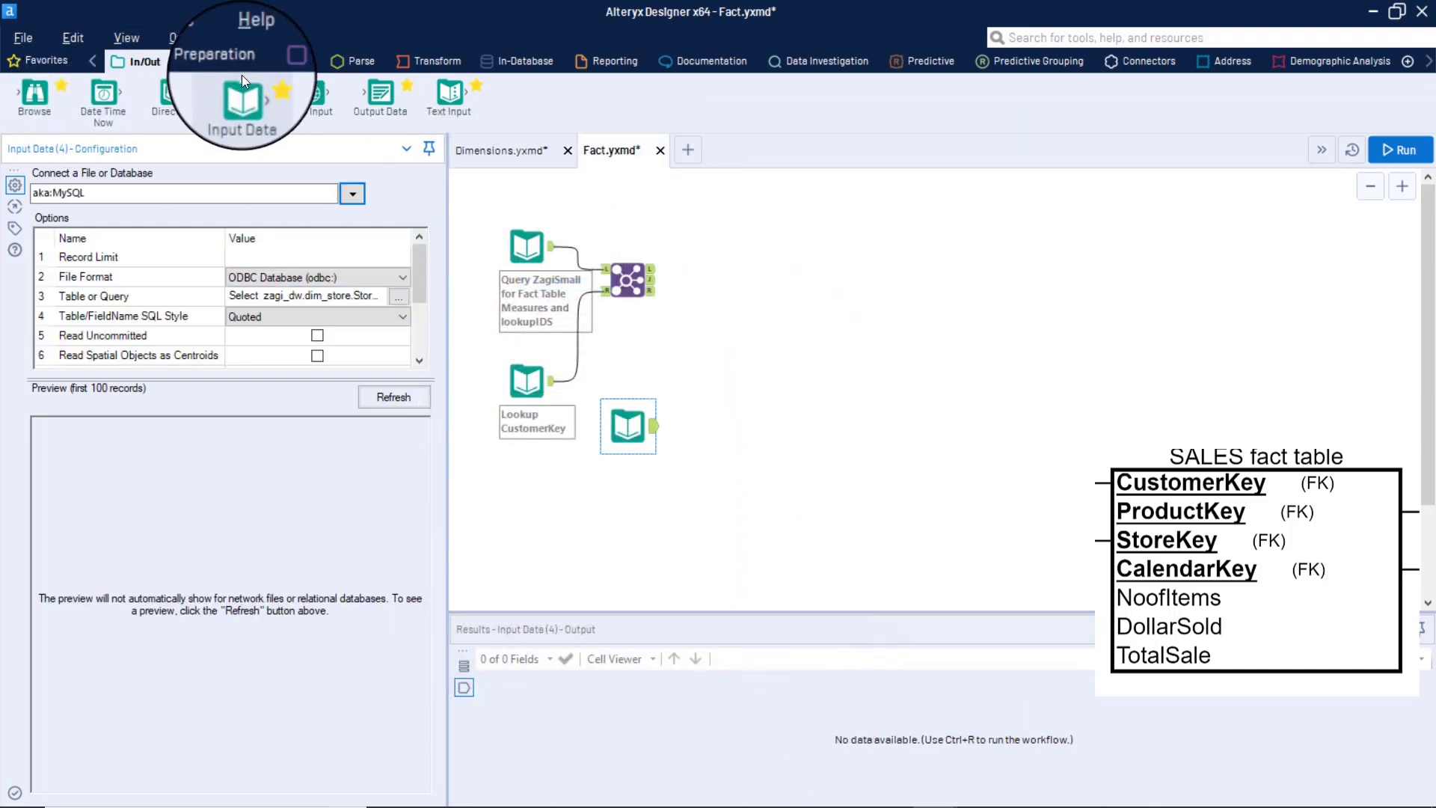
# - Add a second Join tool with the first Join's J output as left input and the dim_store query as right input
pyautogui.click(291, 62)
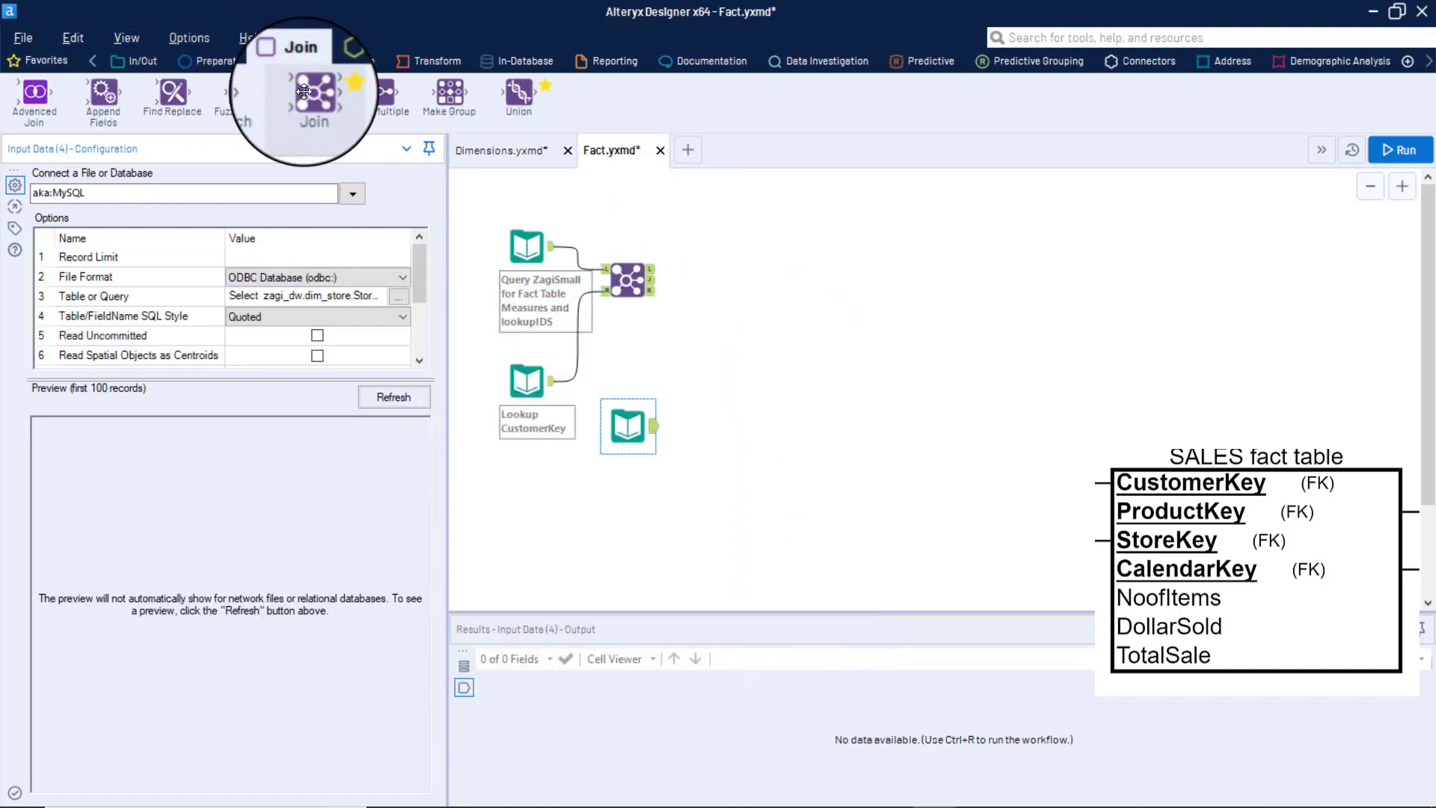
pyautogui.moveTo(310, 93); pyautogui.dragTo(797, 323)
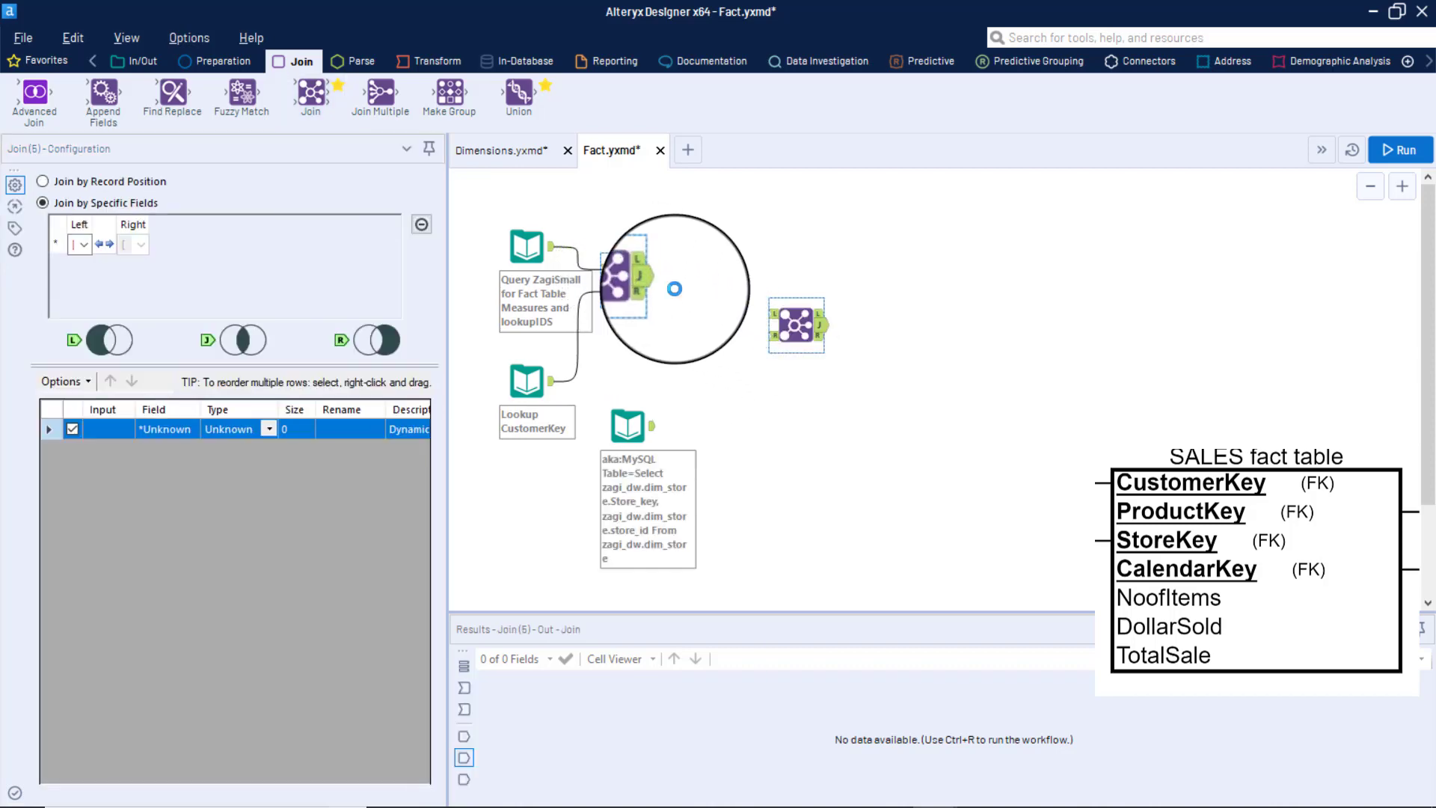
pyautogui.moveTo(674, 288); pyautogui.dragTo(771, 313)
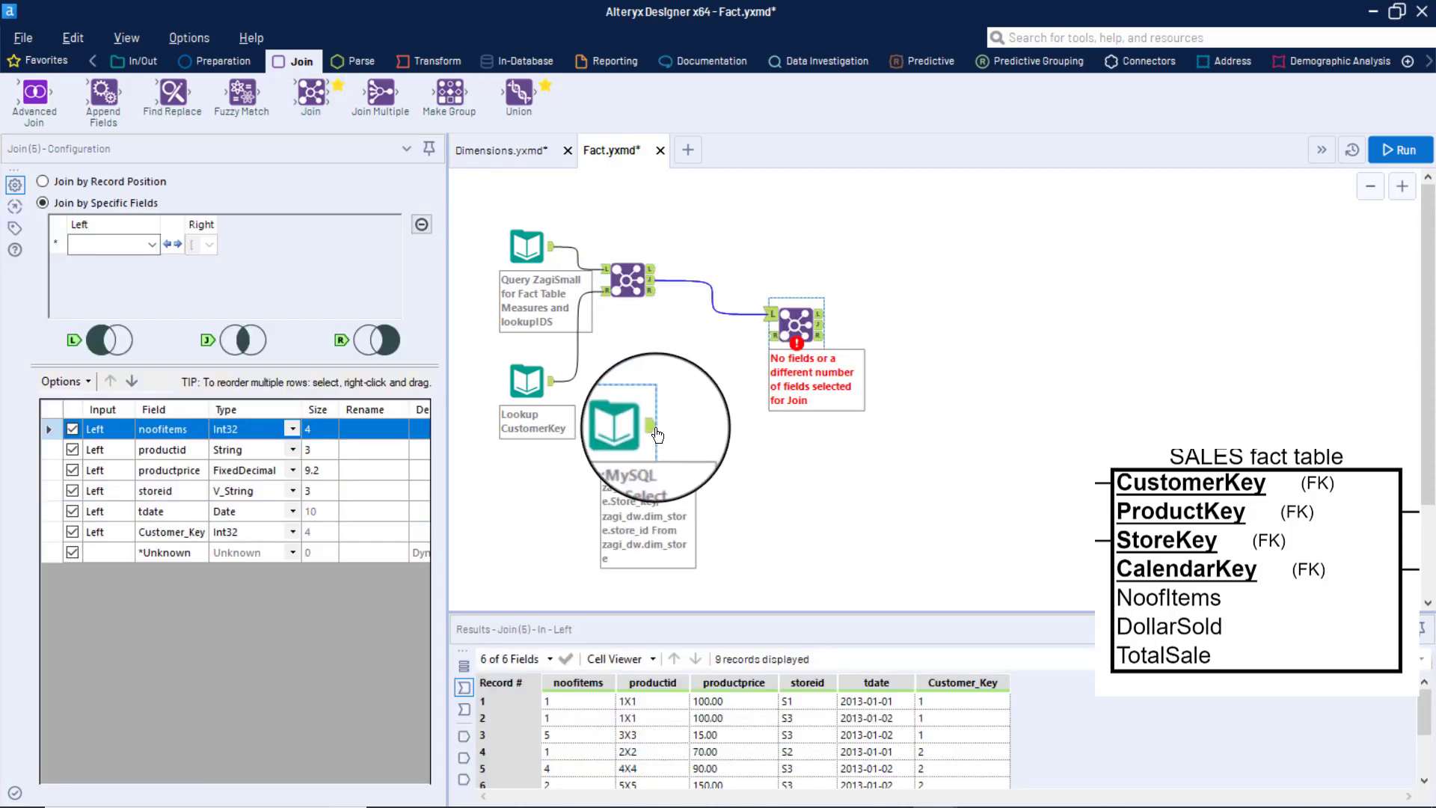
pyautogui.moveTo(657, 435); pyautogui.dragTo(776, 335)
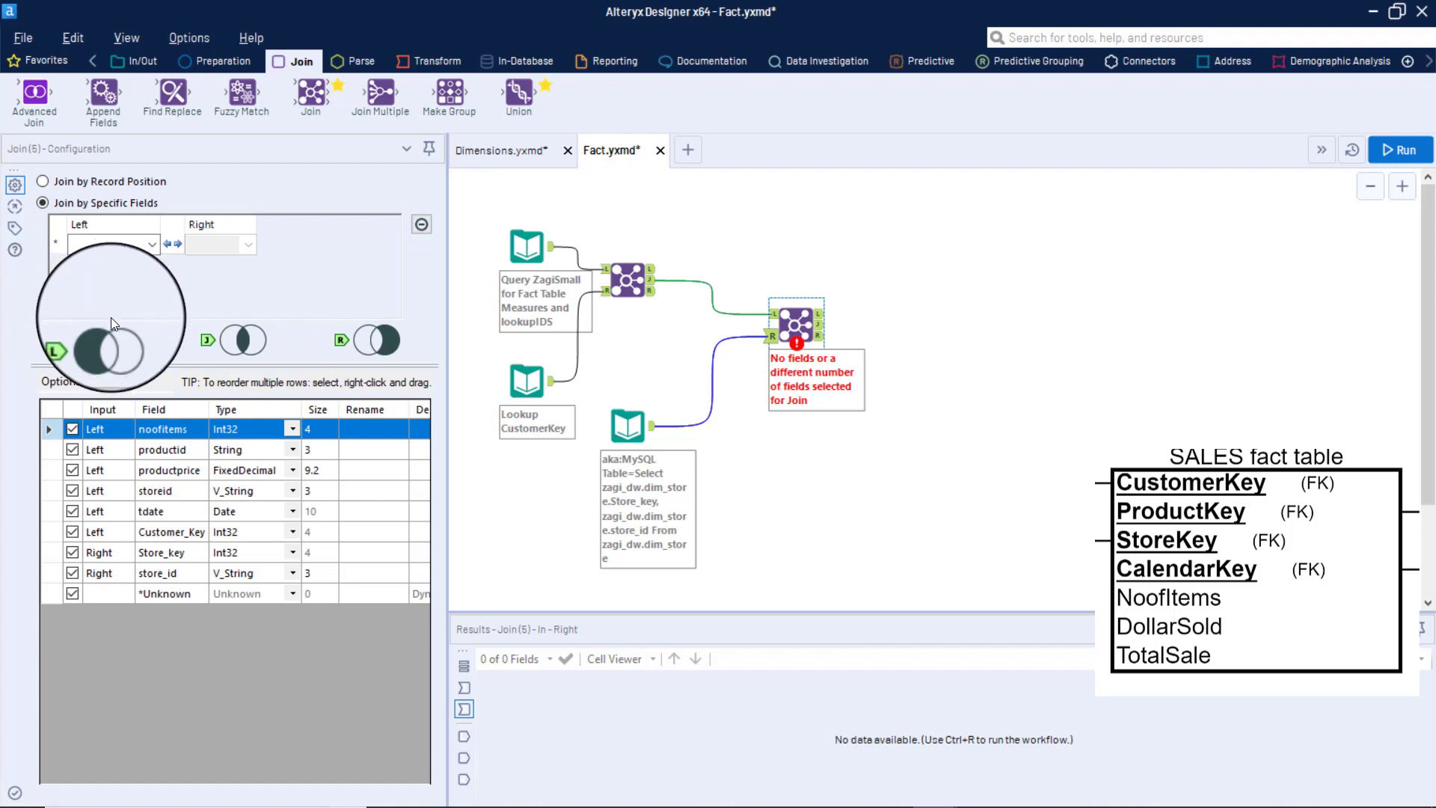
# - Match the second Join on storeid and store_id, and exclude both of these fields from its output
pyautogui.click(151, 244)
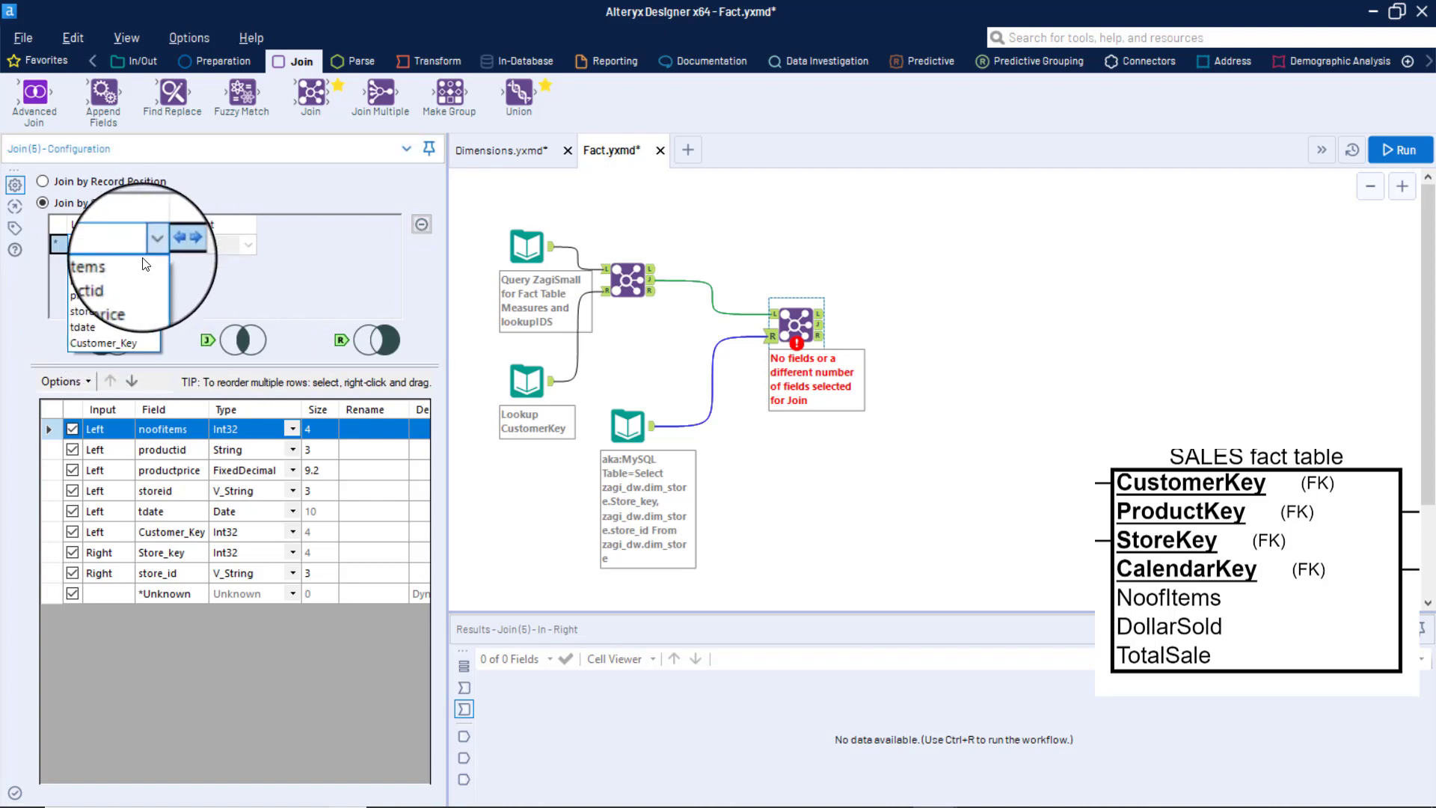
pyautogui.click(121, 313)
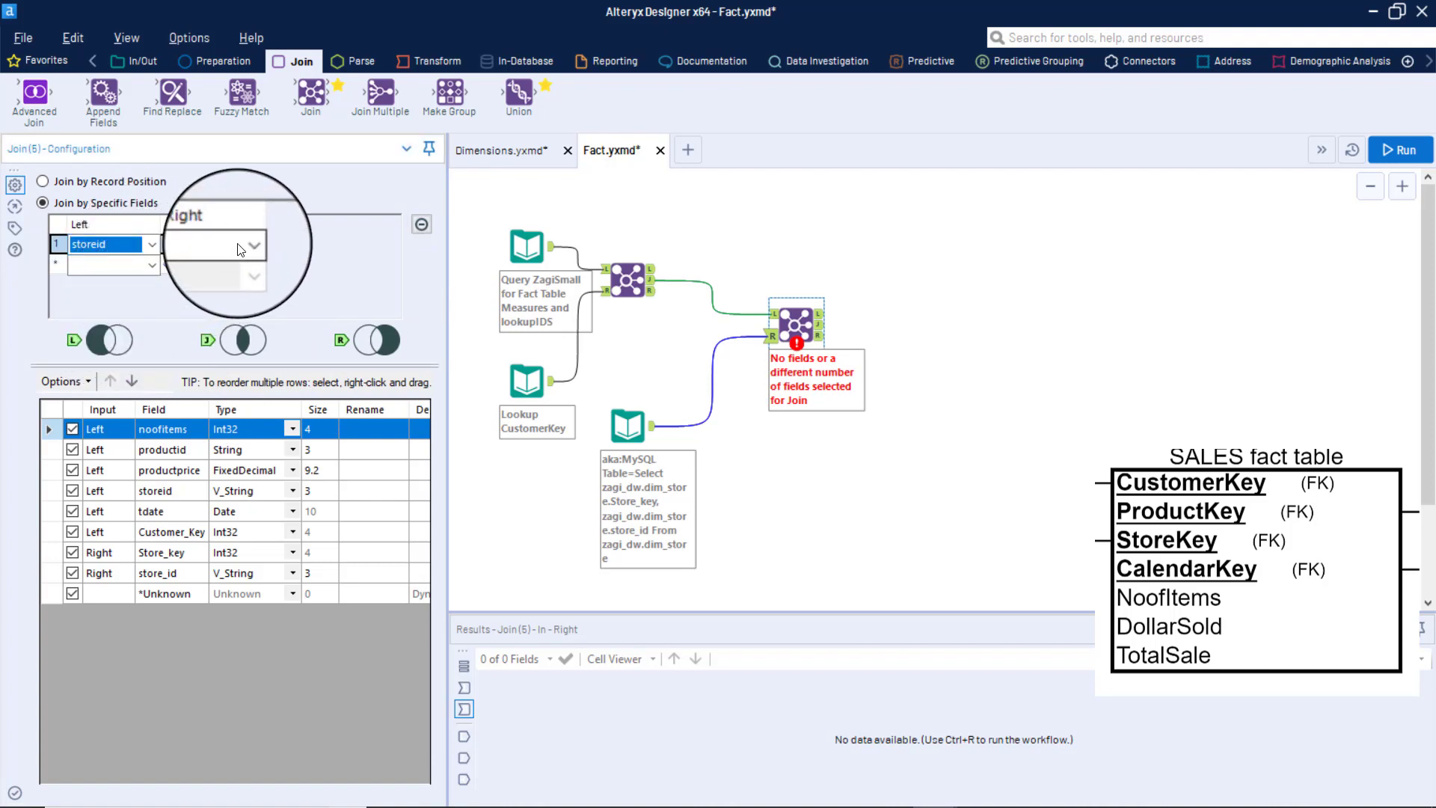
pyautogui.click(231, 279)
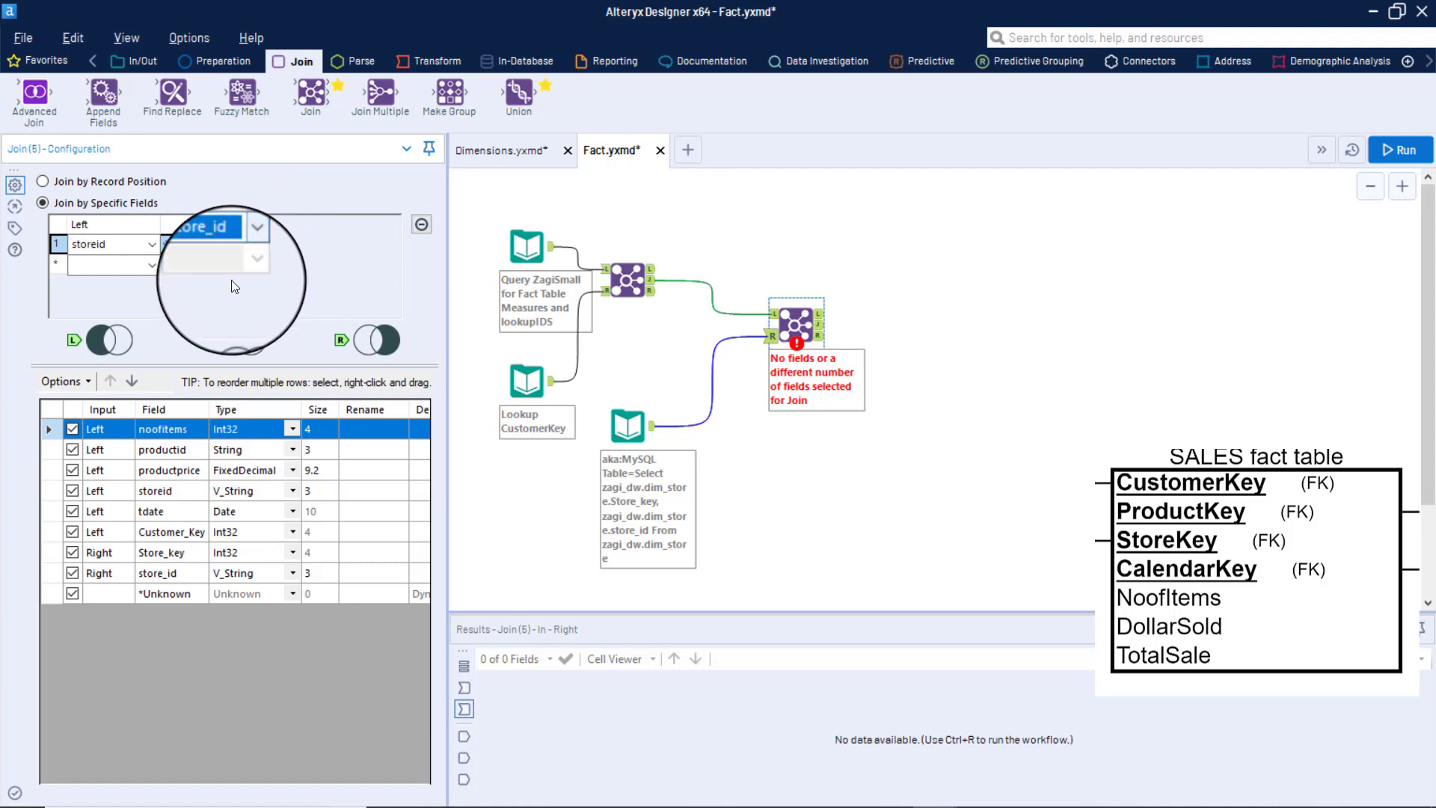
pyautogui.click(73, 572)
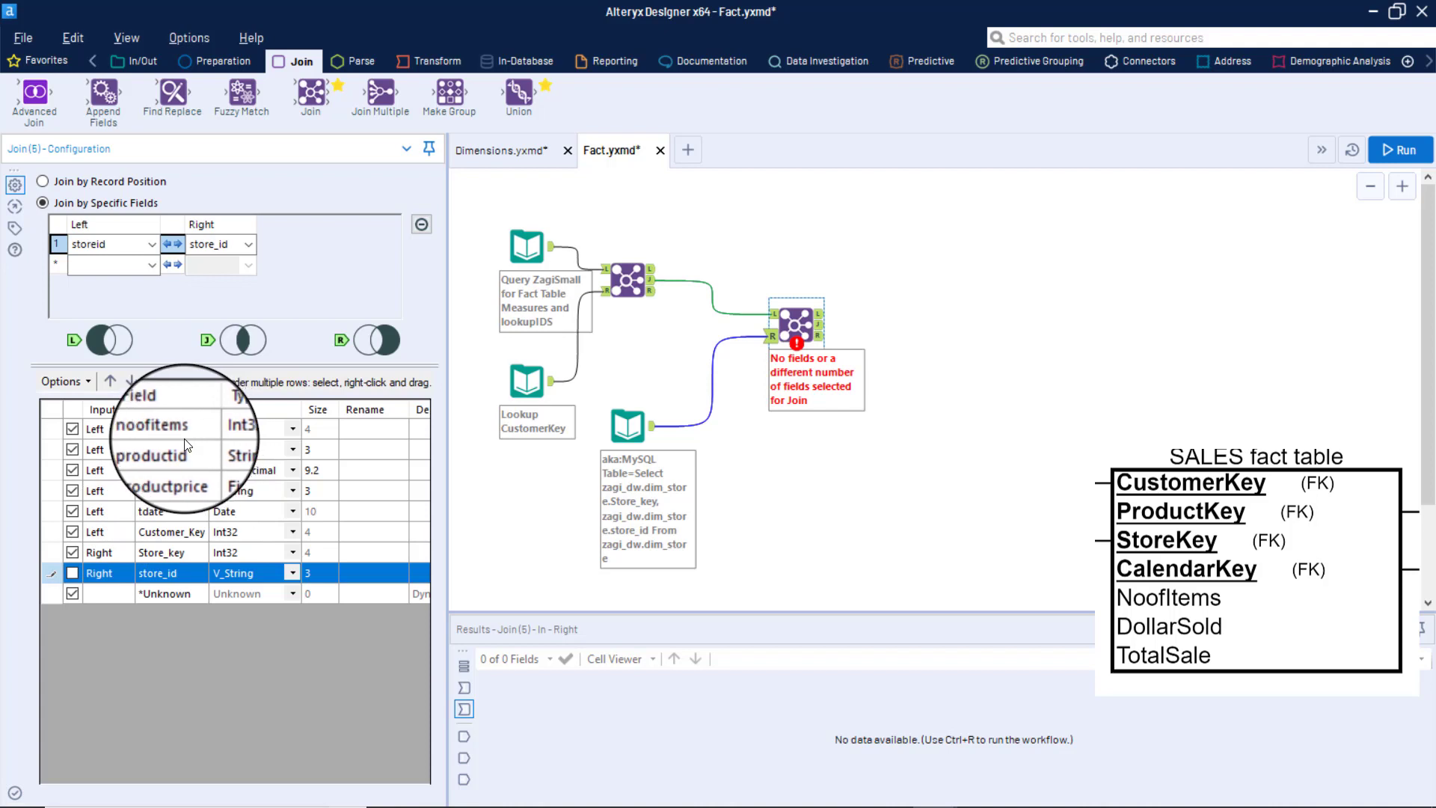
pyautogui.click(73, 490)
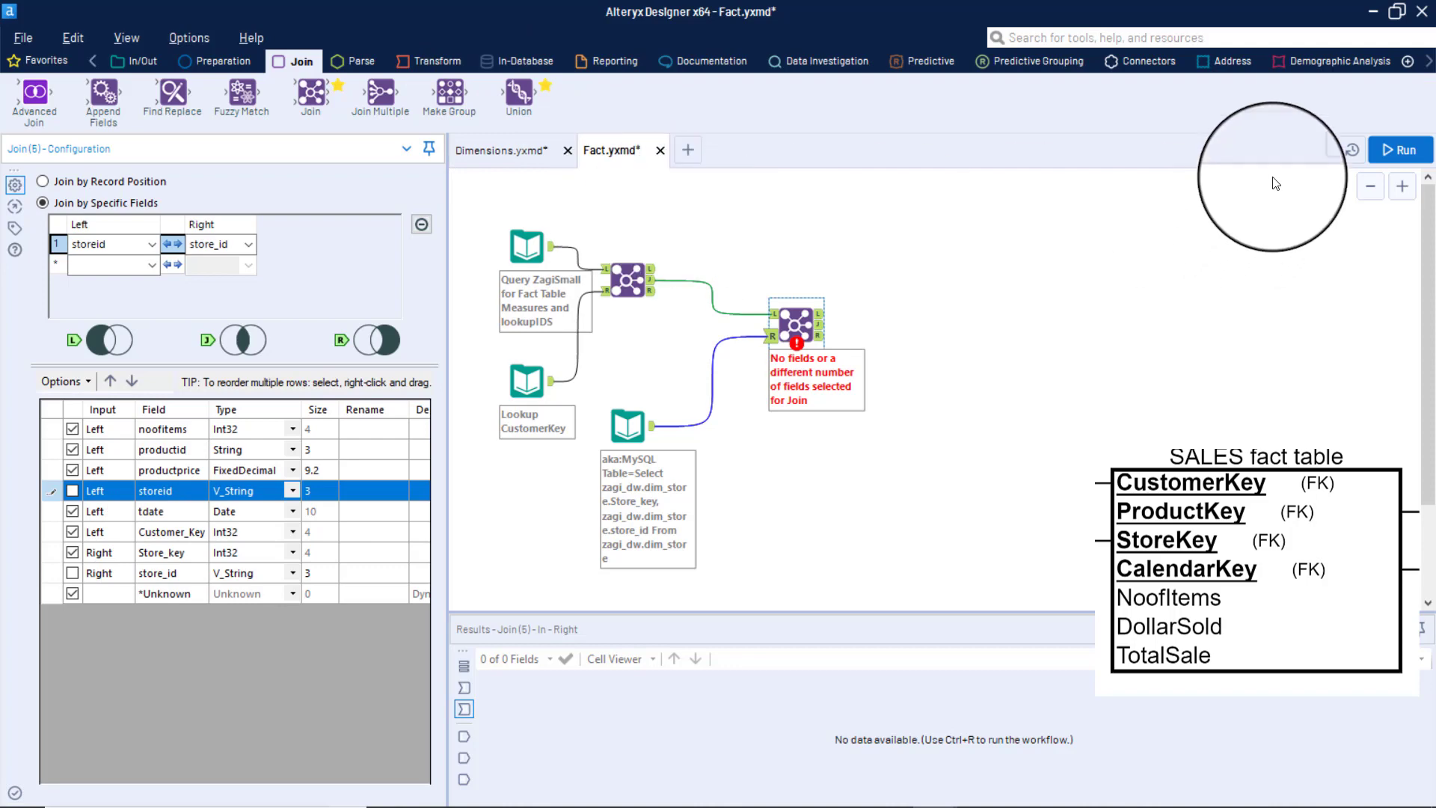
# - Run the workflow and examine the matched records in the second Join's J output
pyautogui.click(1398, 150)
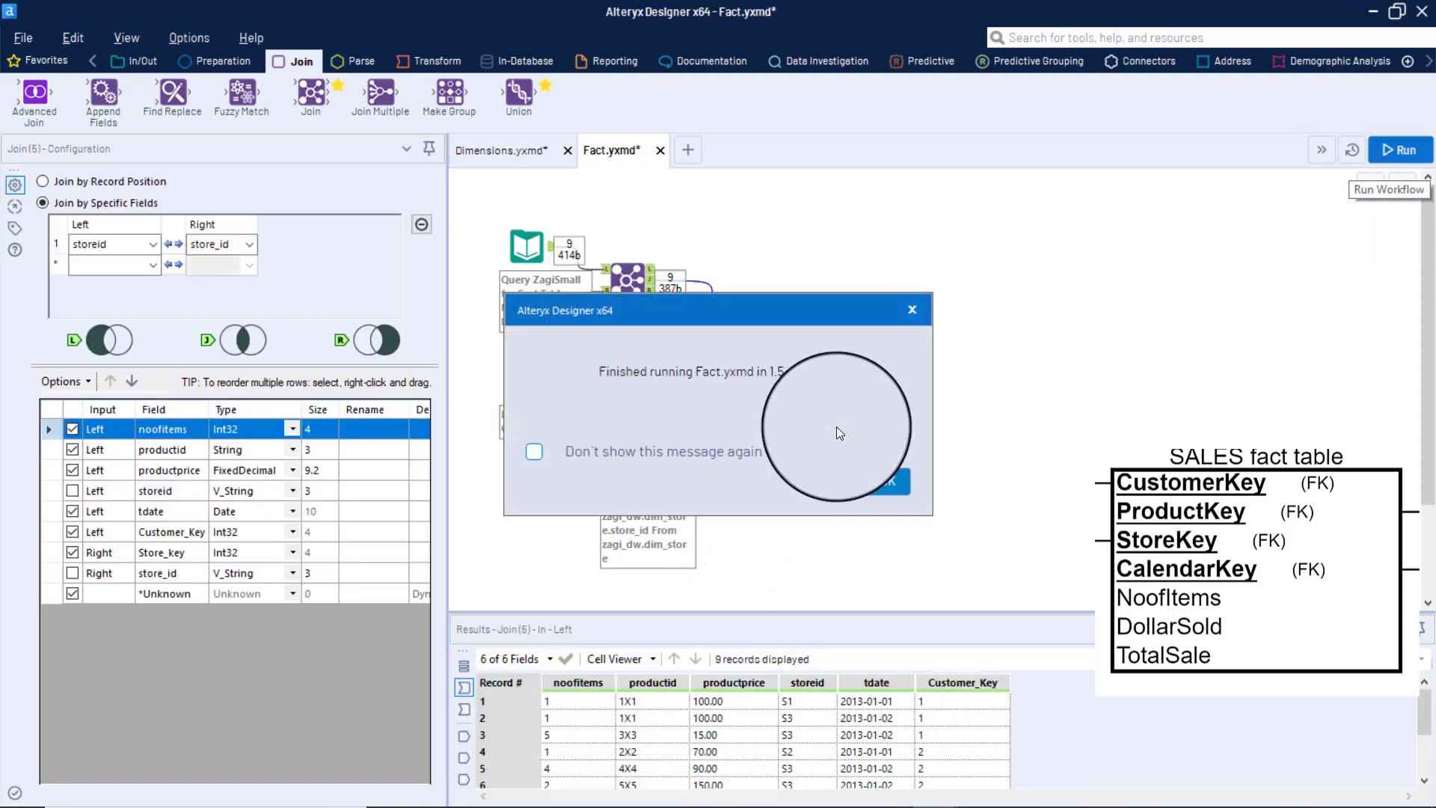
pyautogui.click(890, 473)
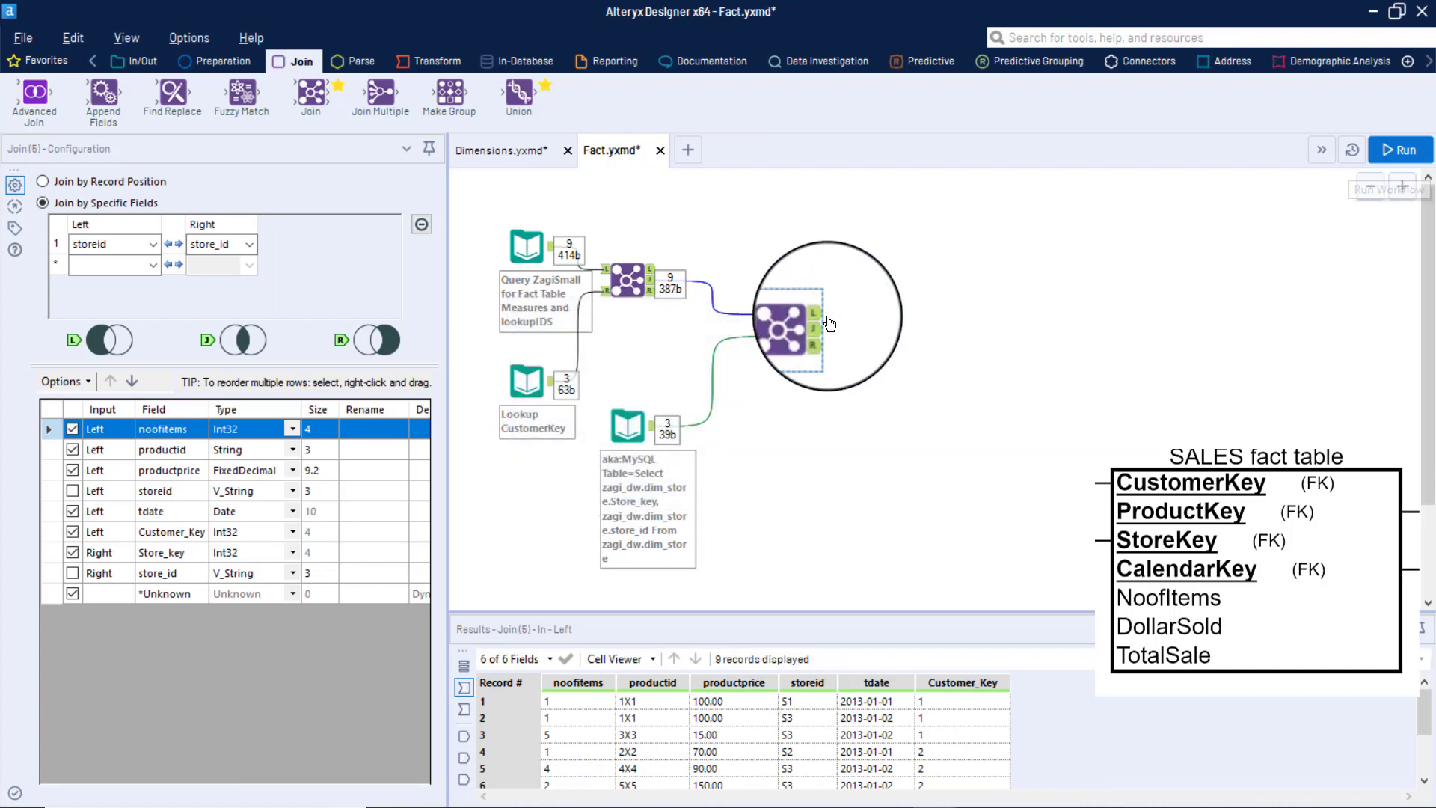
pyautogui.click(822, 327)
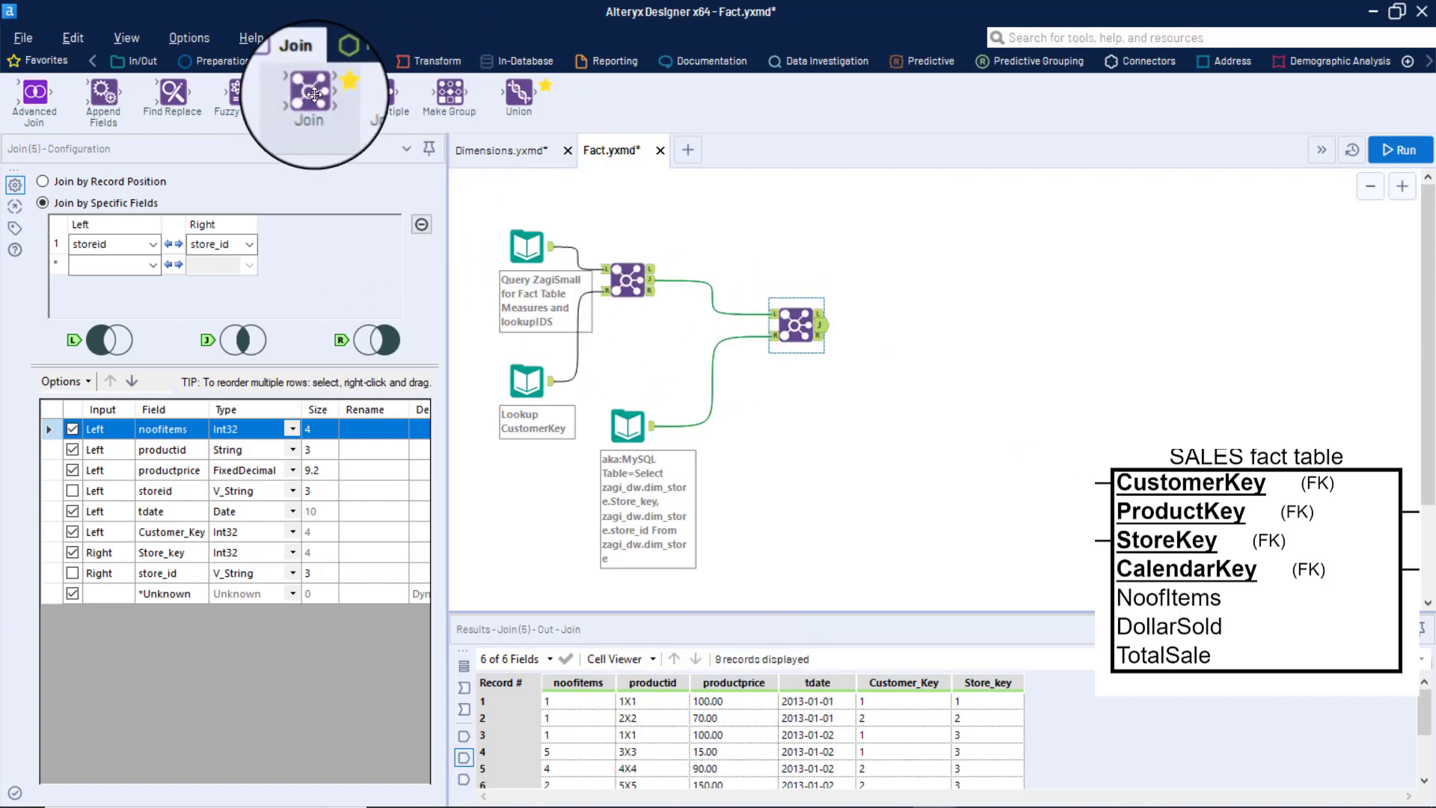
# - Place another Input Data tool below the second Join and connect it to the aka:MySQL database
pyautogui.click(138, 60)
pyautogui.moveTo(243, 91); pyautogui.dragTo(794, 489)
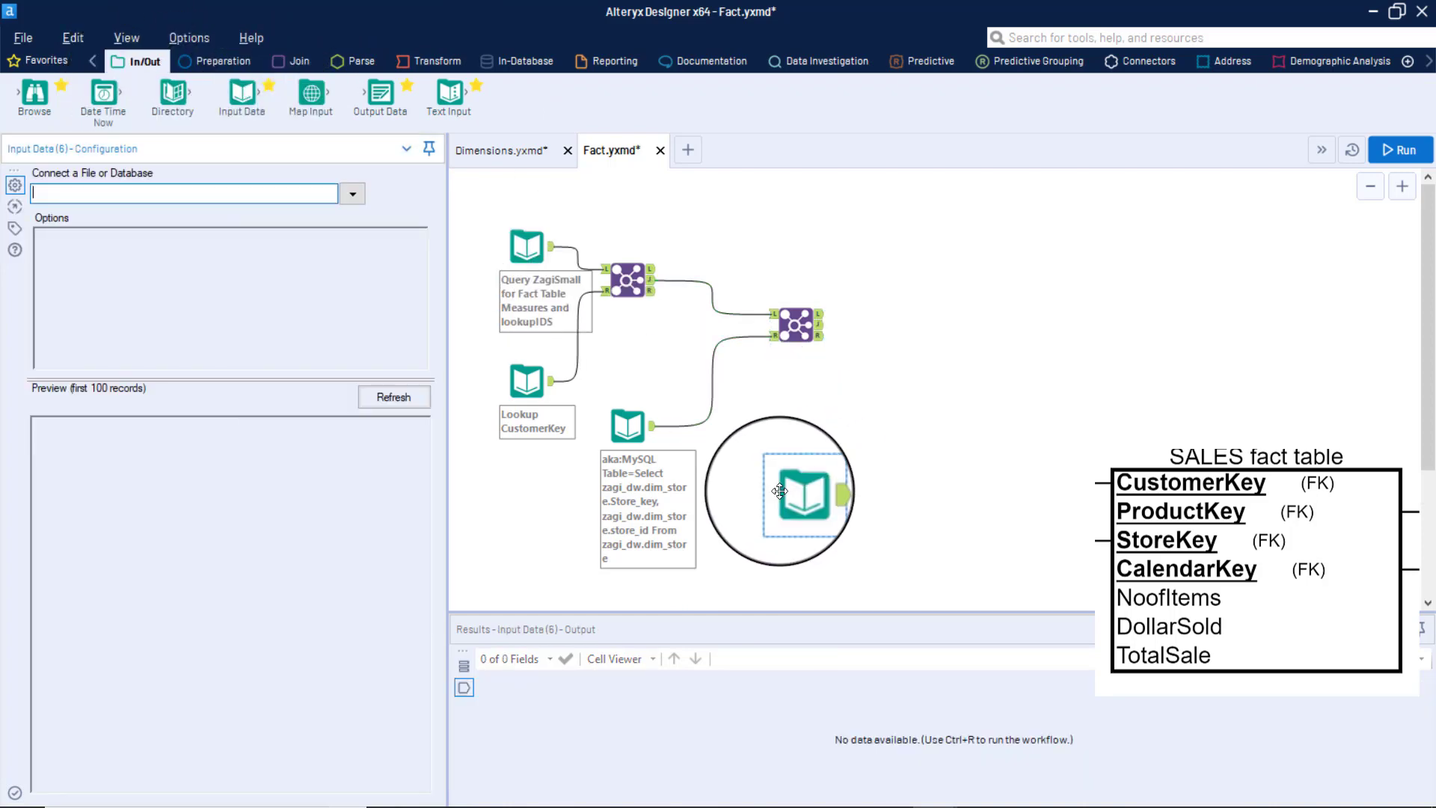
pyautogui.click(350, 196)
pyautogui.click(354, 195)
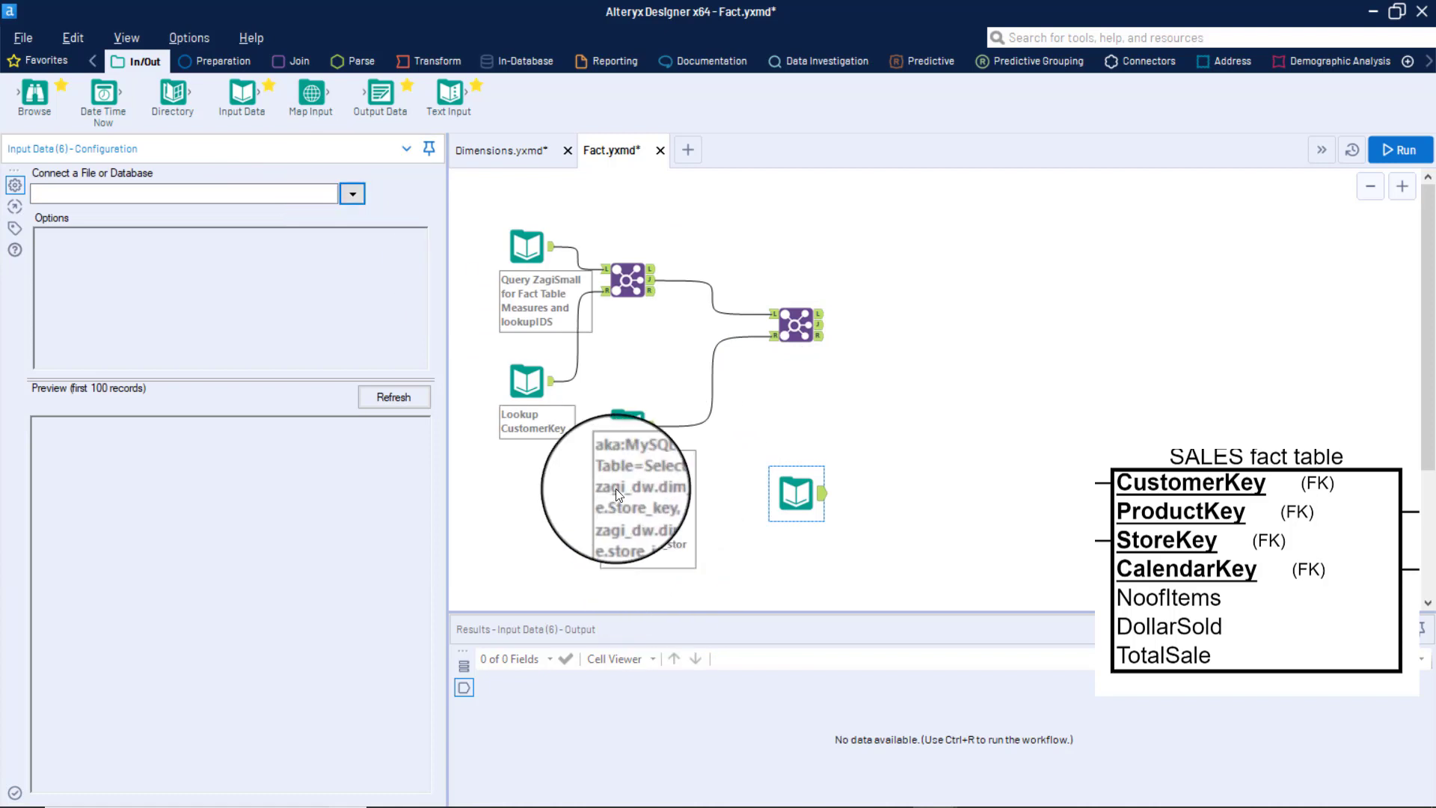
pyautogui.click(787, 489)
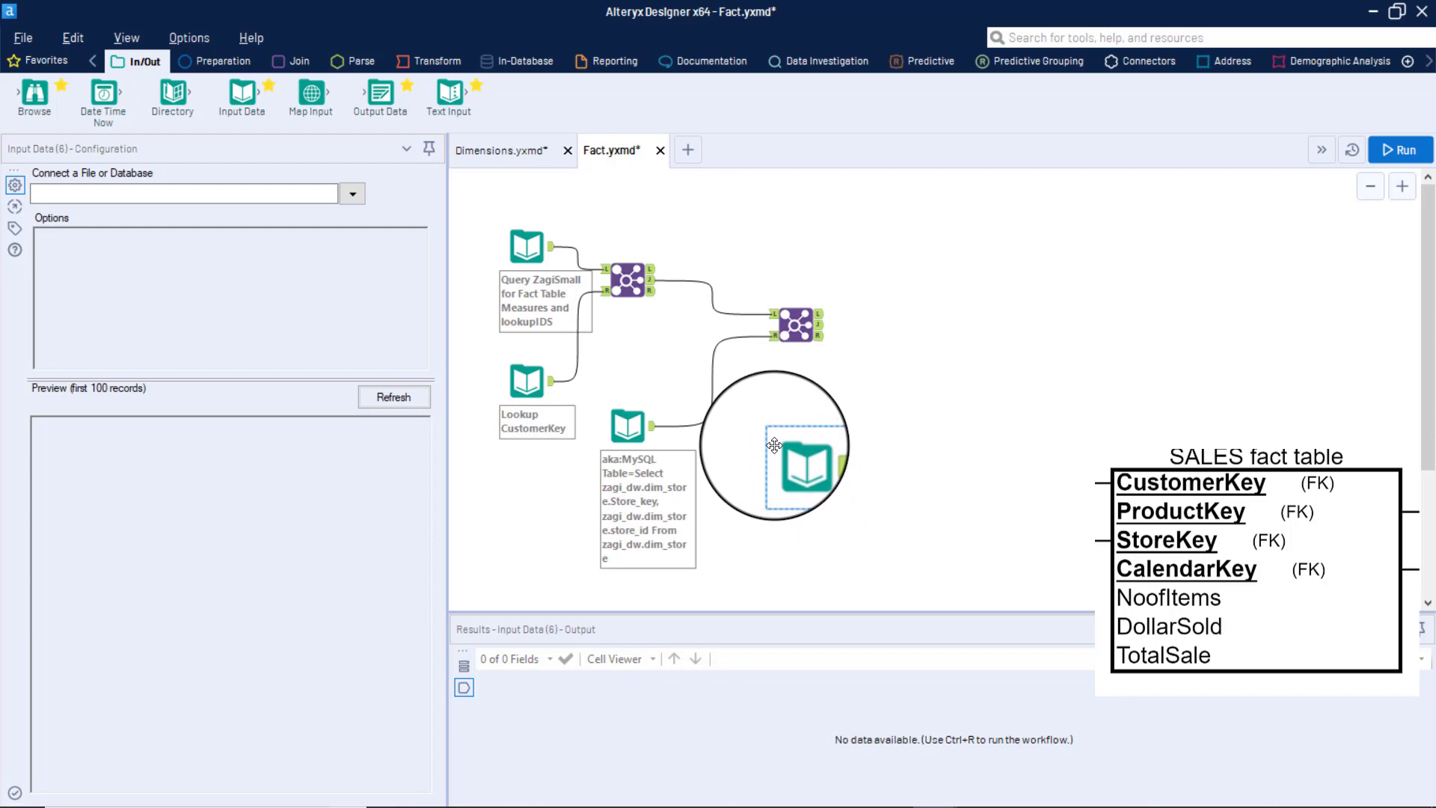
pyautogui.click(352, 196)
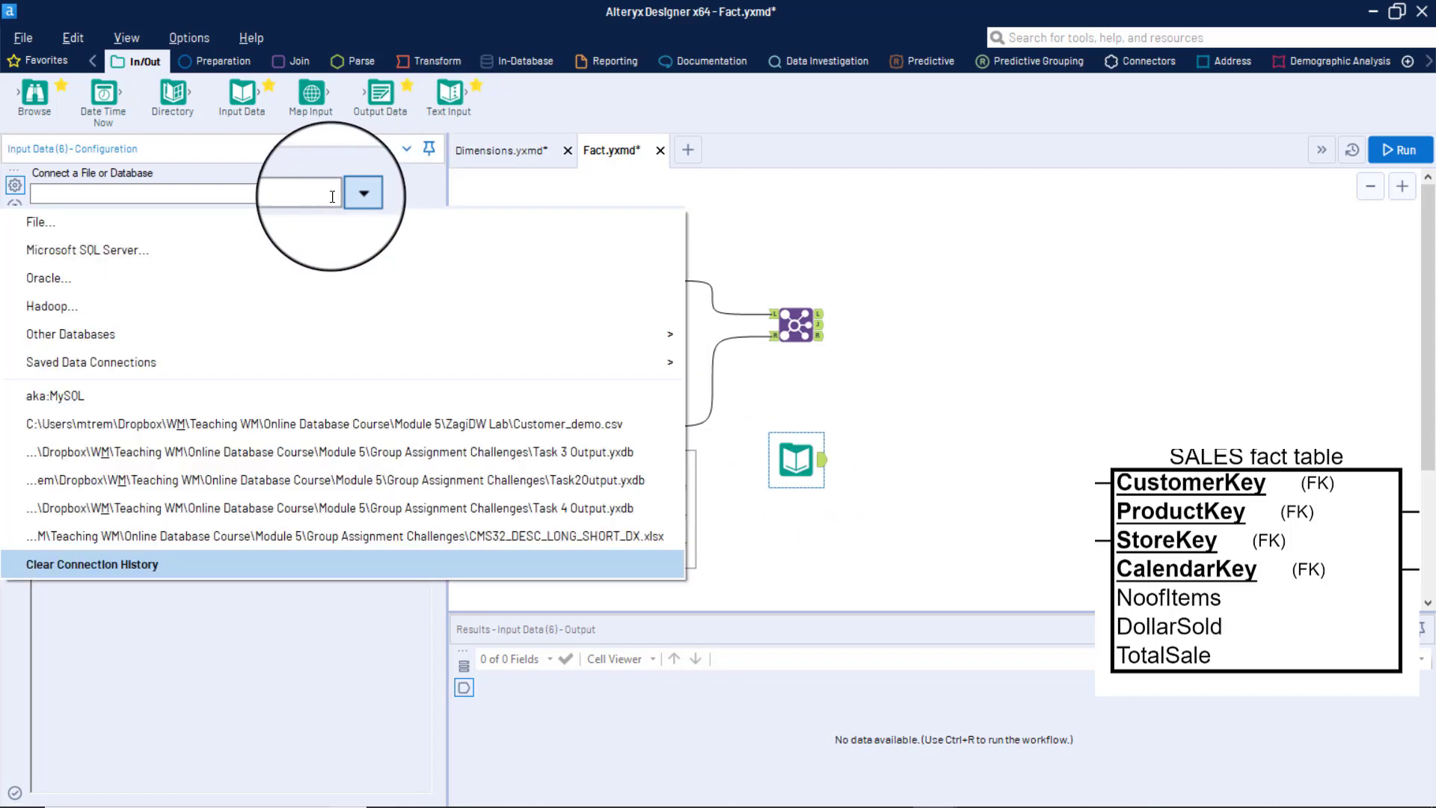
pyautogui.click(66, 392)
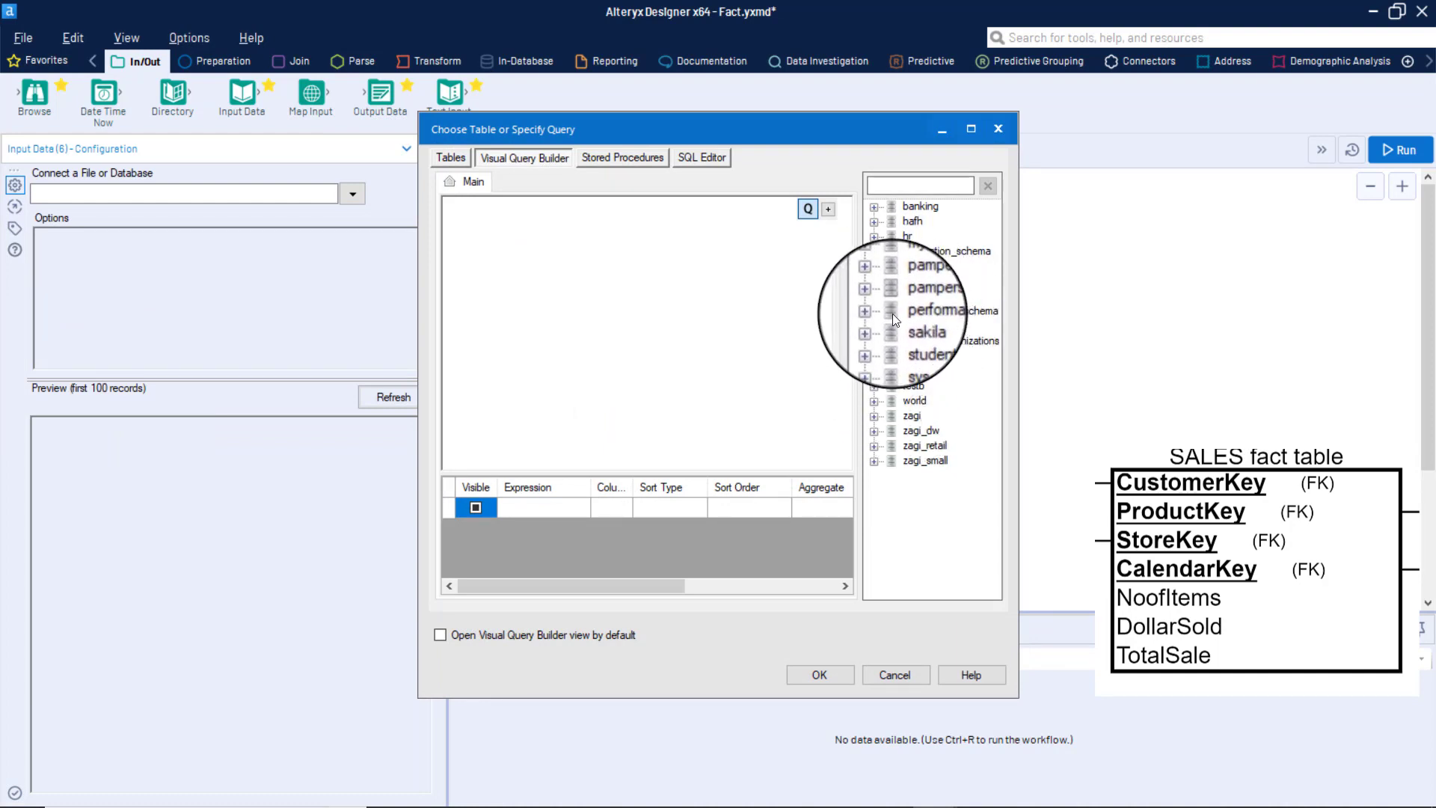
# - Build a query on the zagi_dw dim_product table that returns Product_Key and productid, and accept it
pyautogui.click(874, 432)
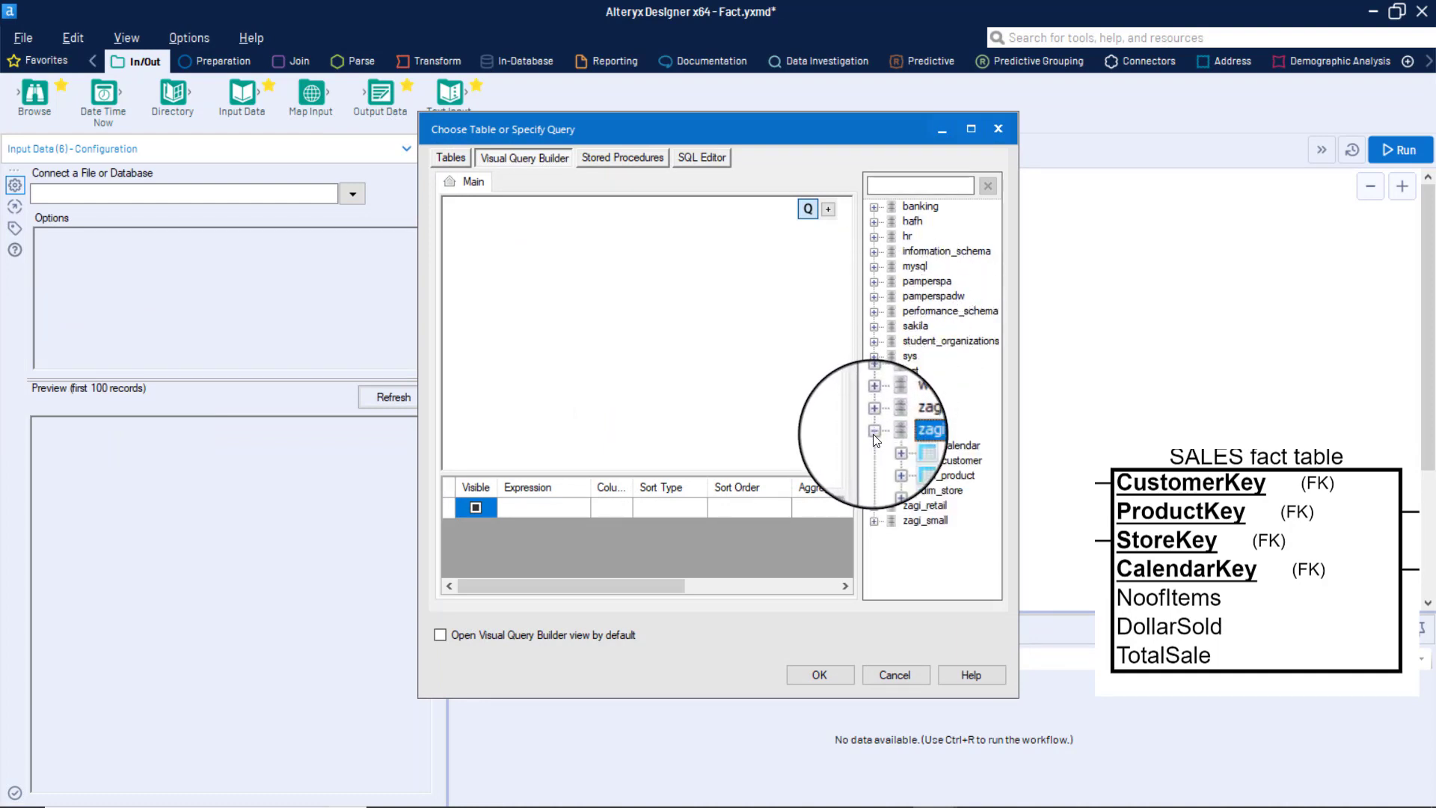
pyautogui.doubleClick(952, 476)
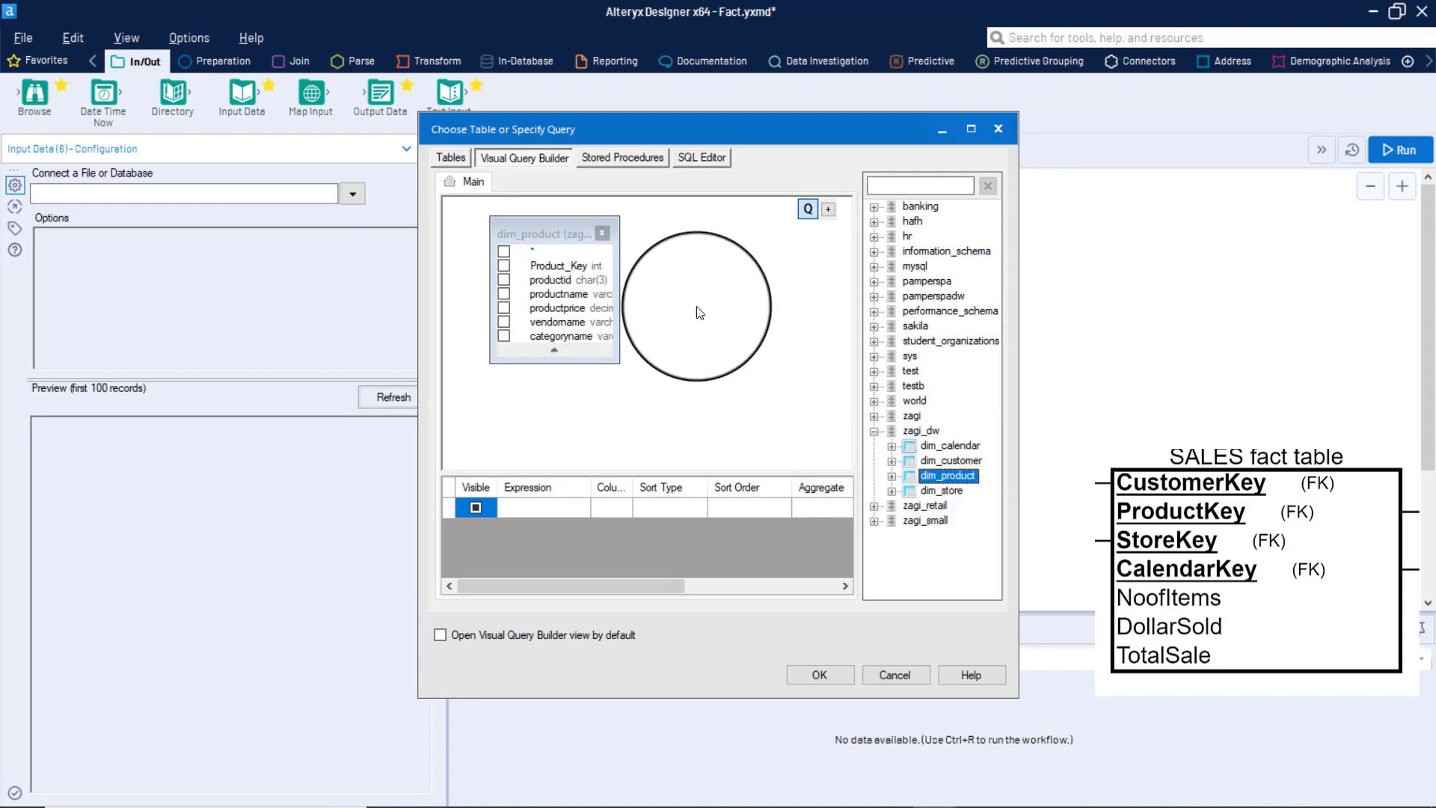
pyautogui.click(504, 267)
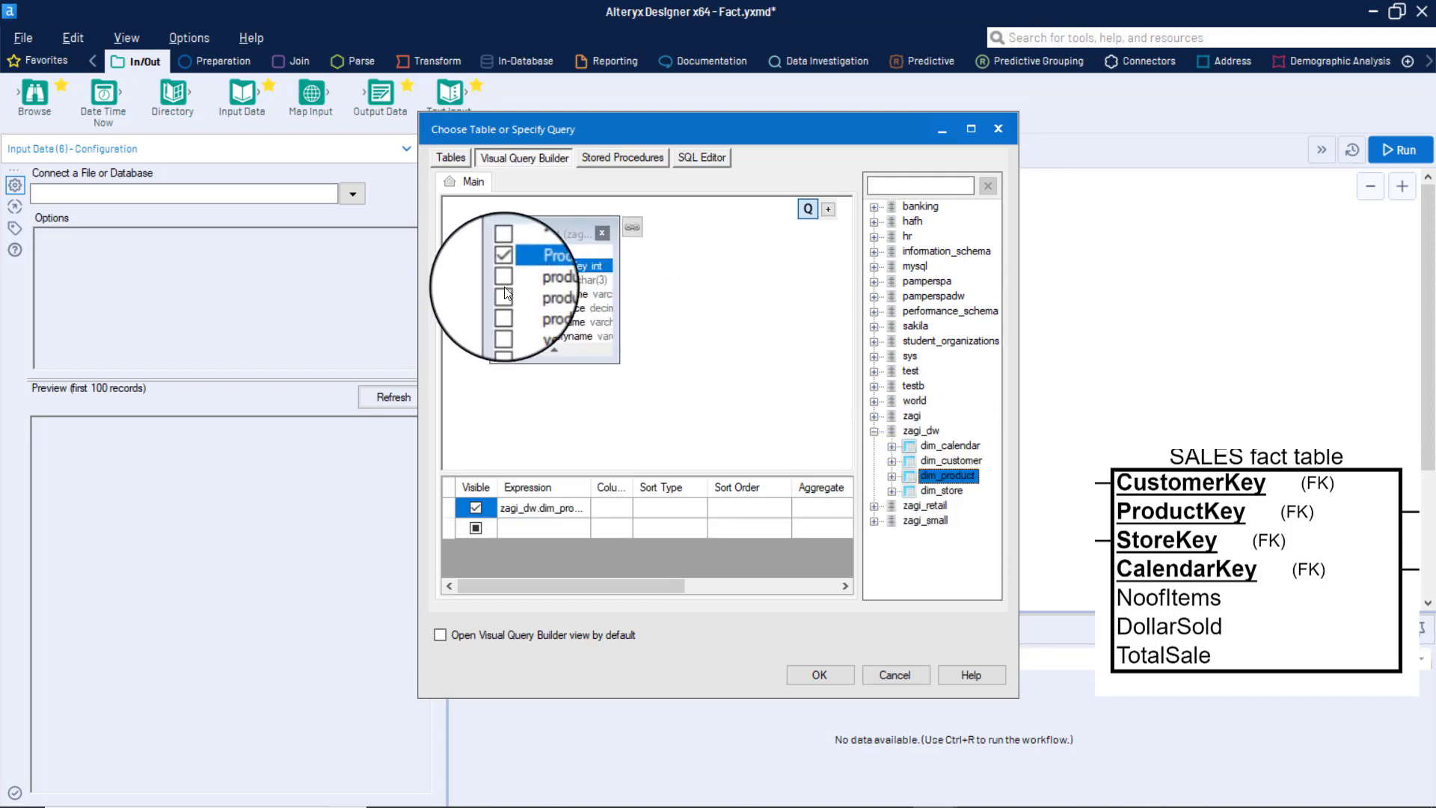
pyautogui.click(505, 279)
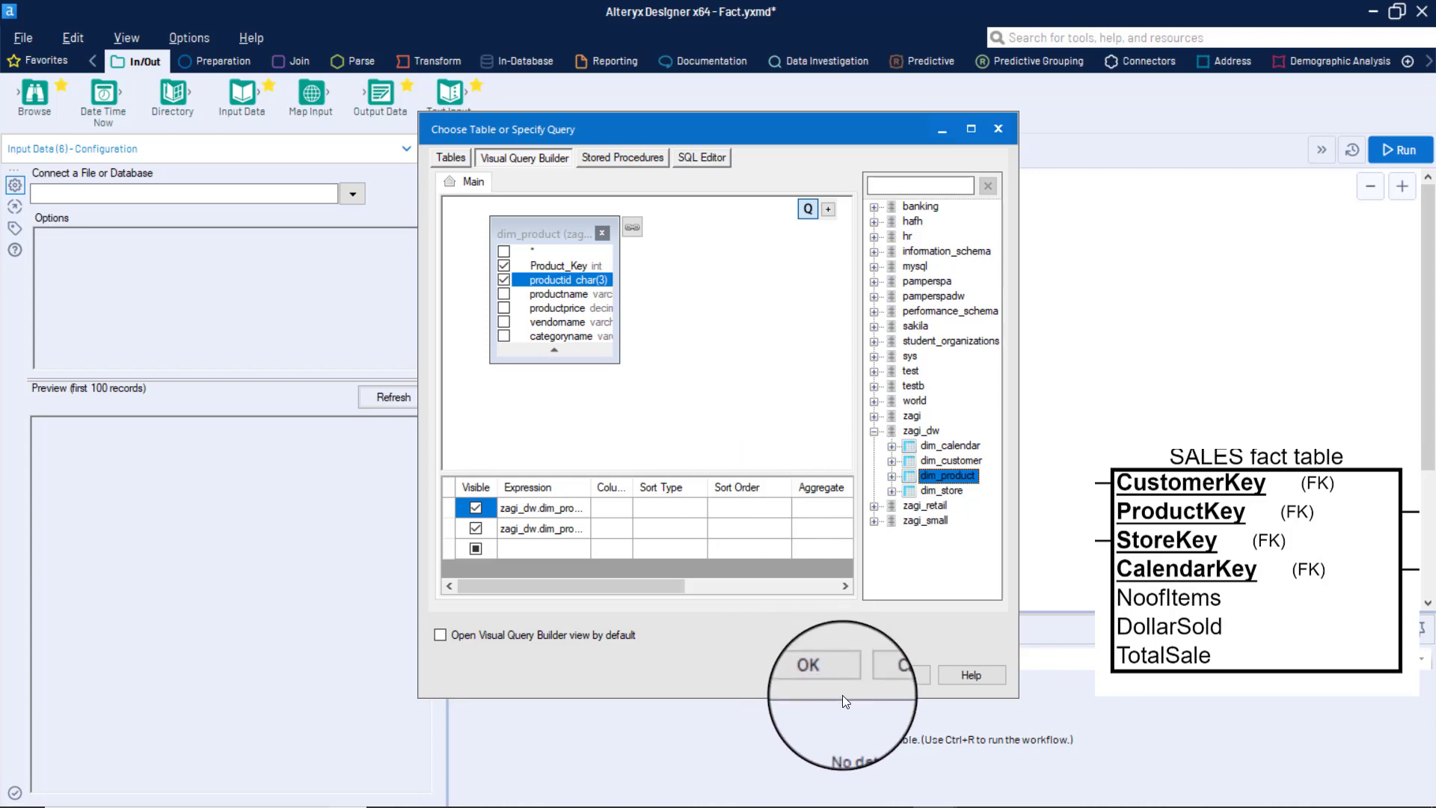
pyautogui.click(820, 676)
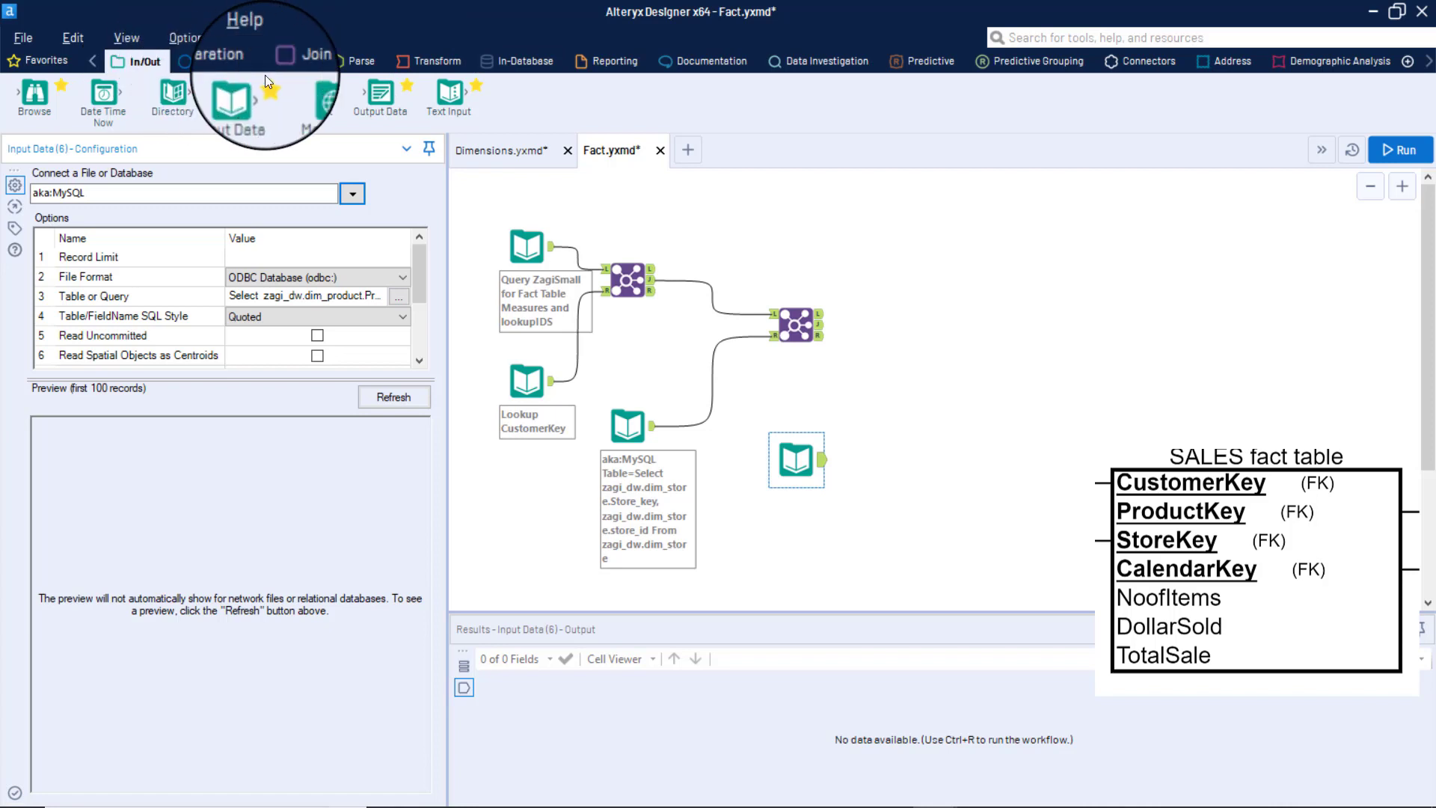
# - Add a third Join tool, replacing its automatic connection with the second Join's J output as left input and the dim_product query as right input
pyautogui.click(288, 62)
pyautogui.moveTo(311, 94); pyautogui.dragTo(941, 369)
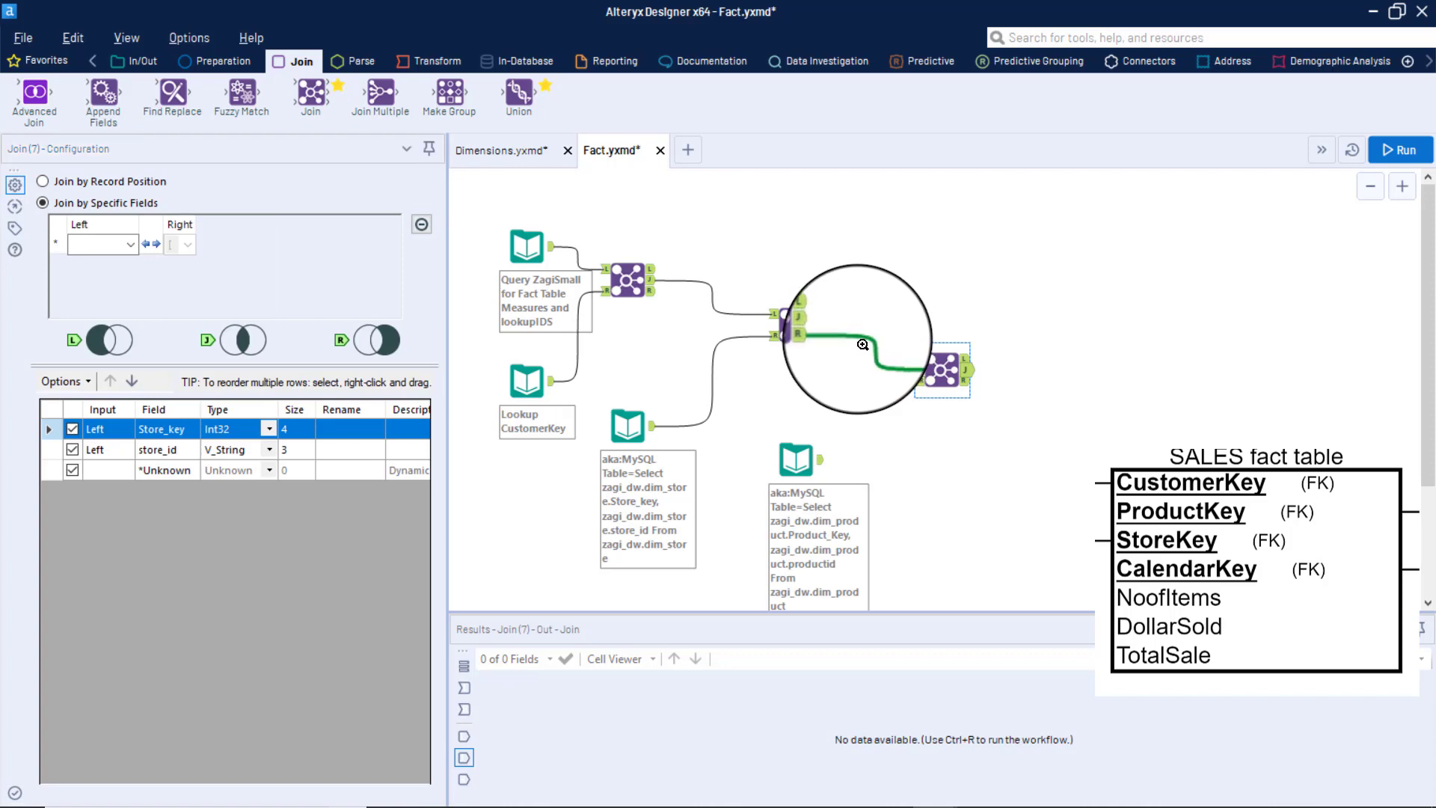
pyautogui.rightClick(865, 339)
pyautogui.moveTo(930, 461)
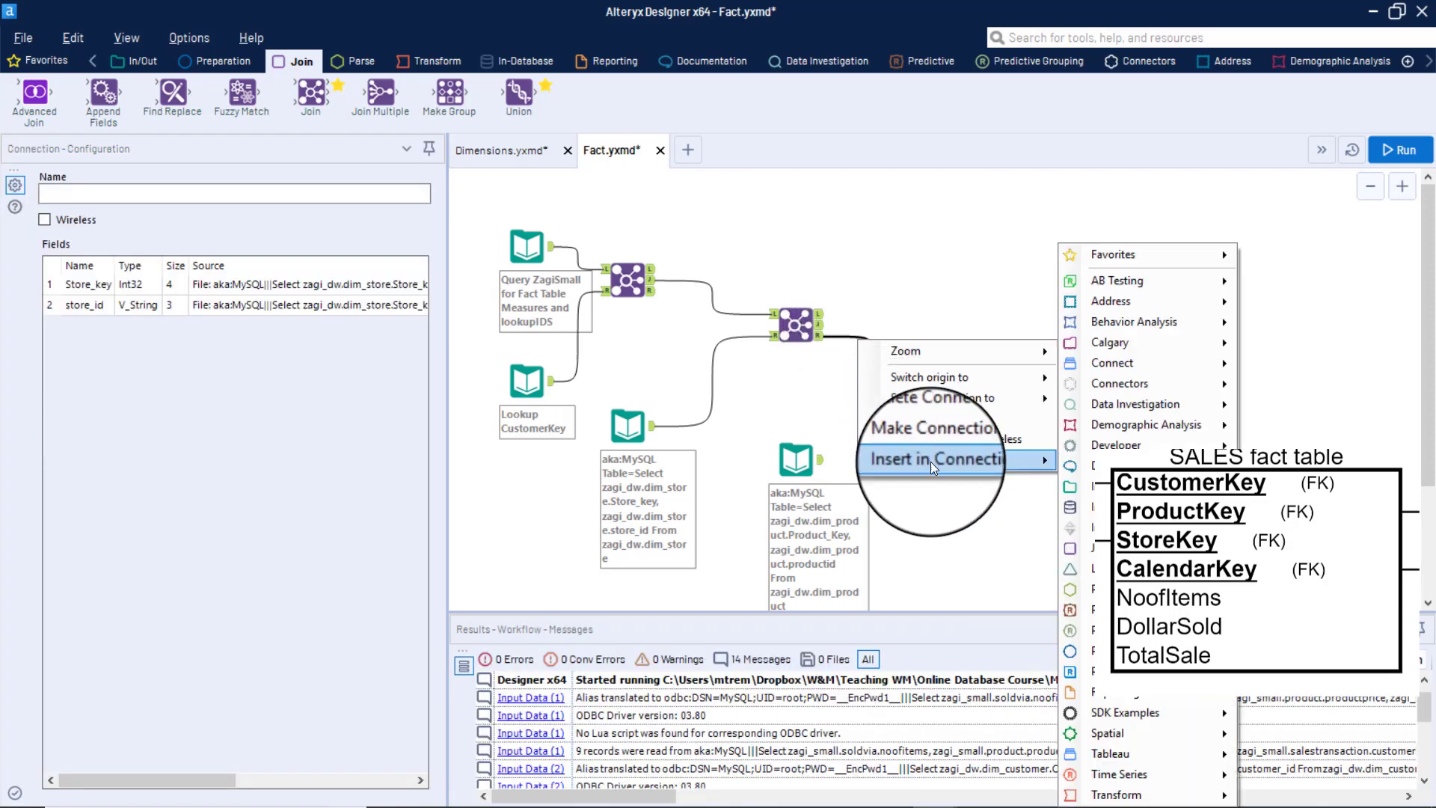
pyautogui.click(922, 418)
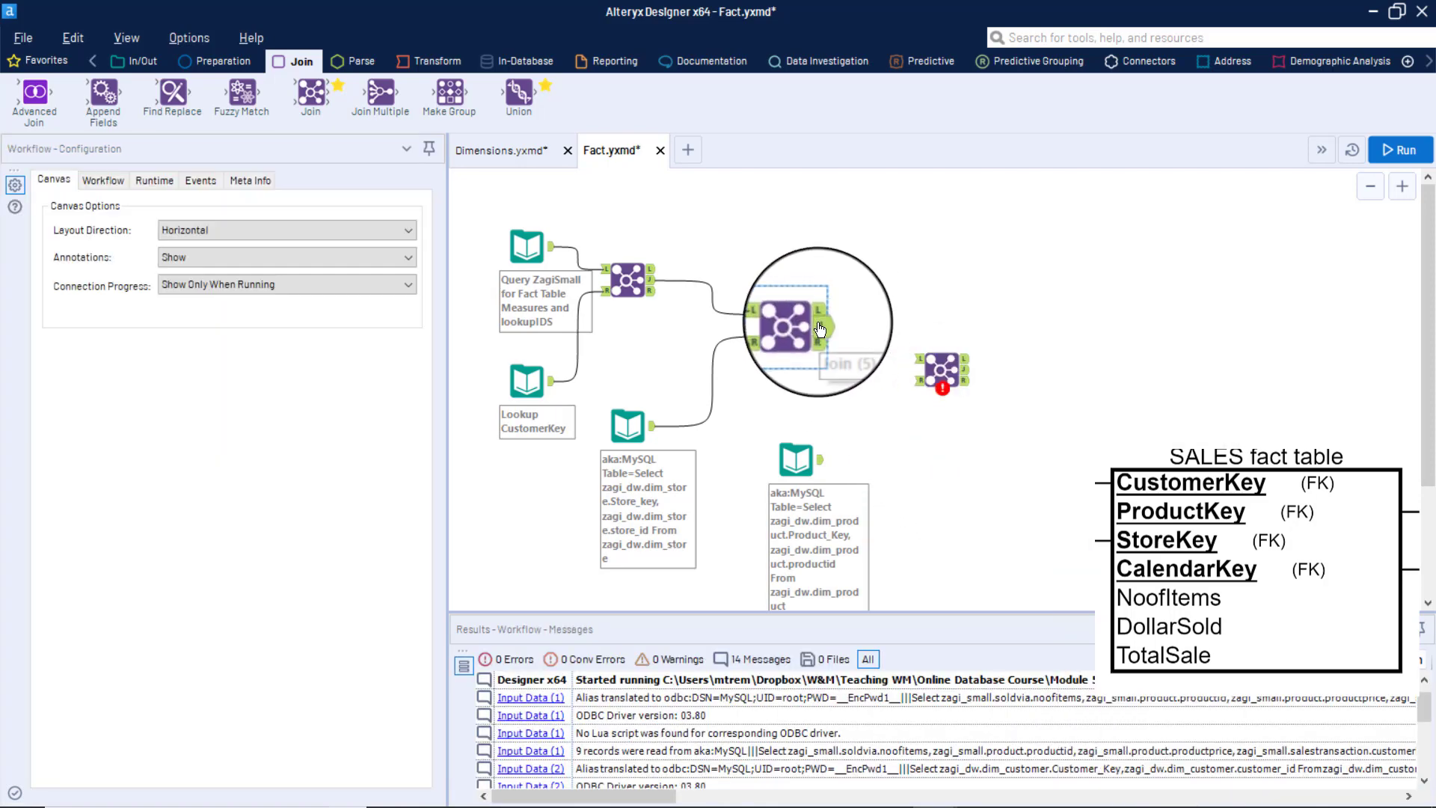
pyautogui.moveTo(821, 329); pyautogui.dragTo(922, 360)
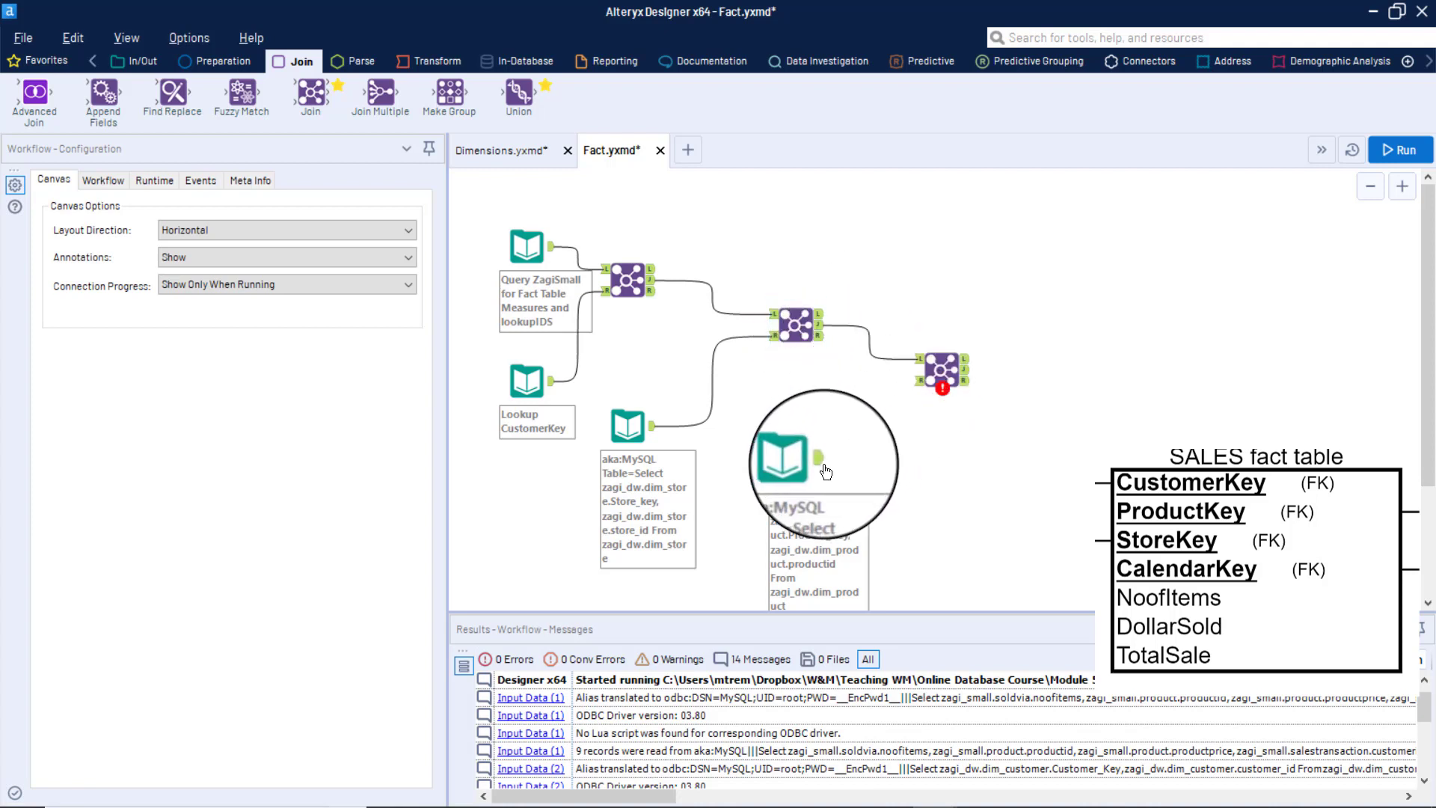
pyautogui.moveTo(821, 458); pyautogui.dragTo(920, 381)
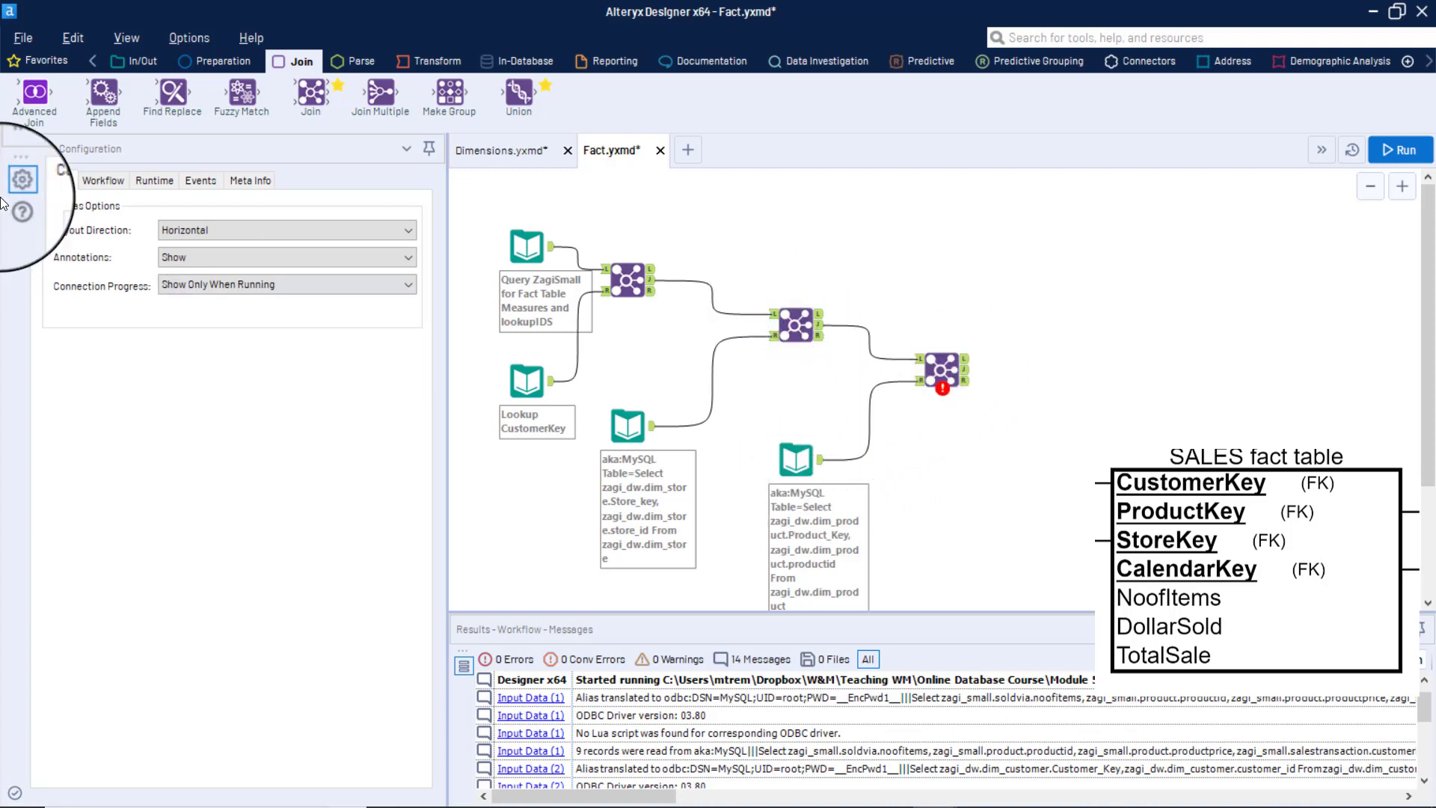
# - Configure the third Join to match on productid without outputting either productid field, and run the workflow
pyautogui.click(942, 368)
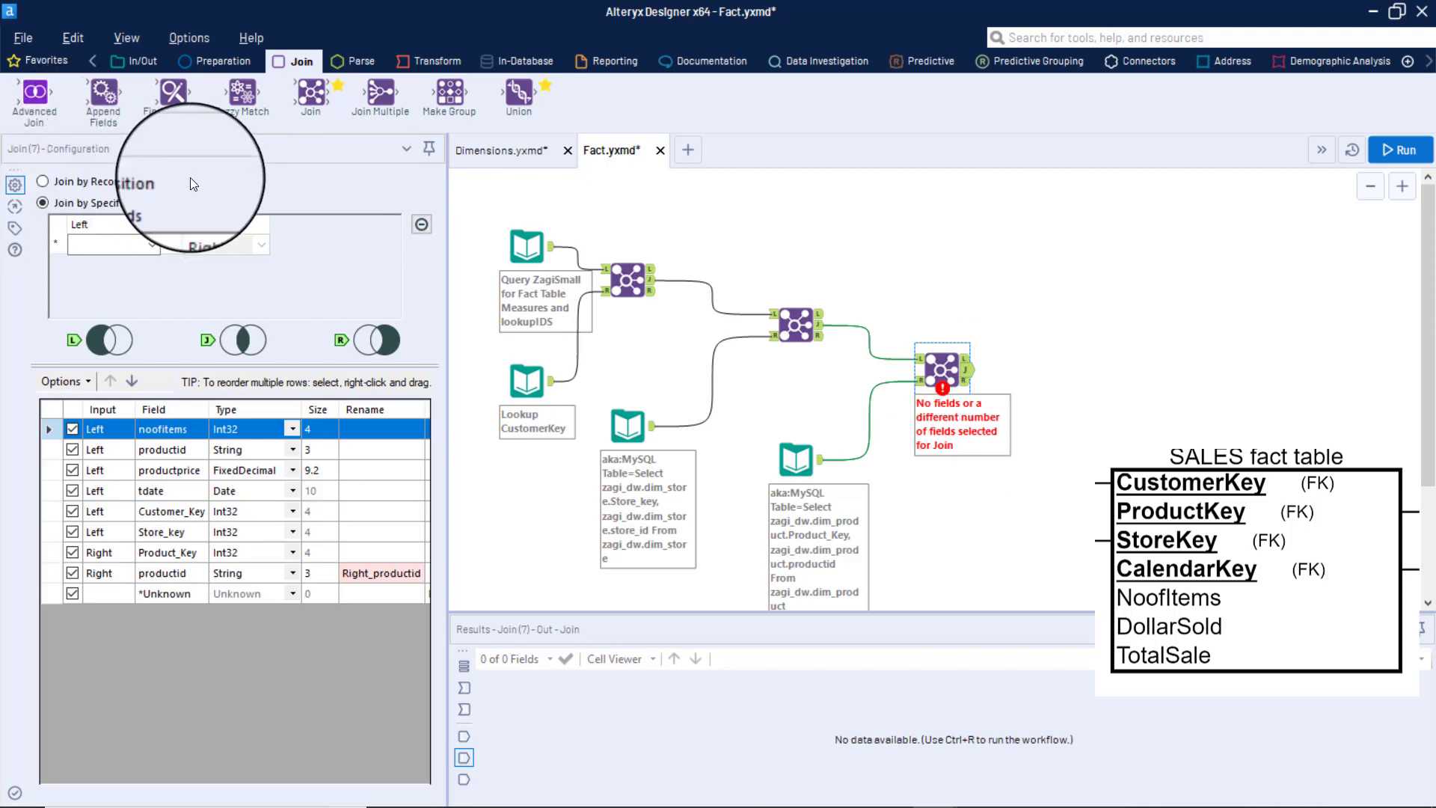
pyautogui.click(151, 247)
pyautogui.click(115, 279)
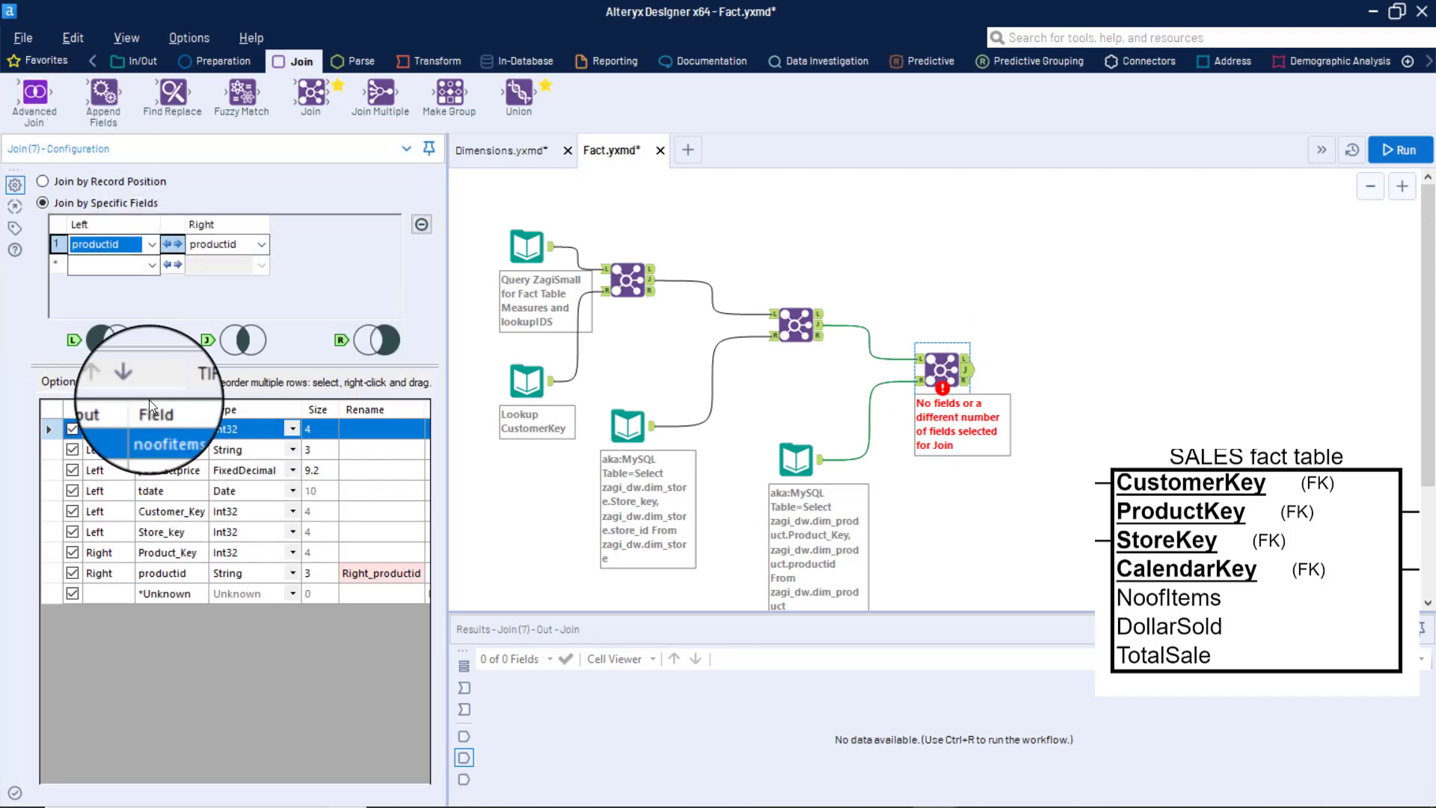
pyautogui.click(67, 578)
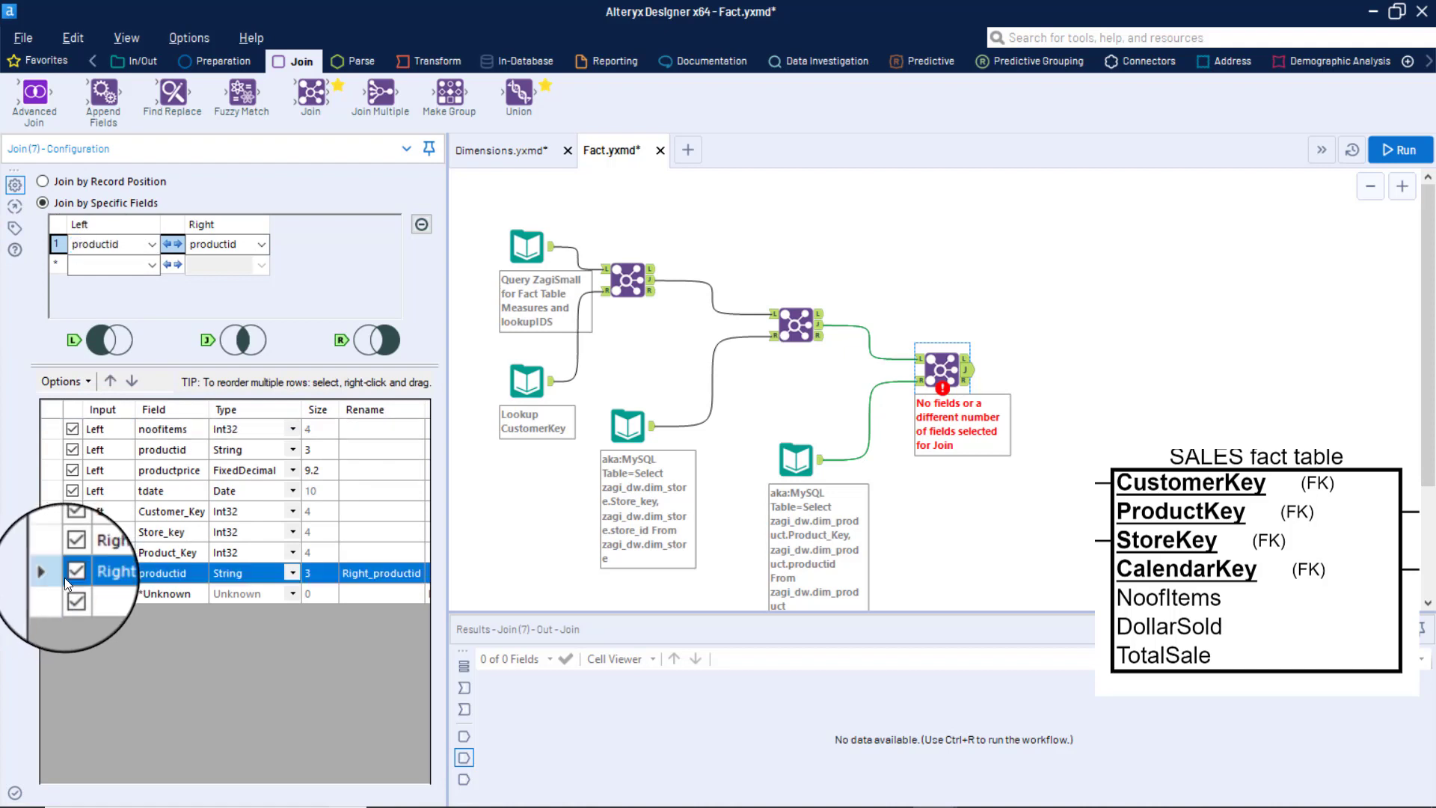
pyautogui.click(72, 449)
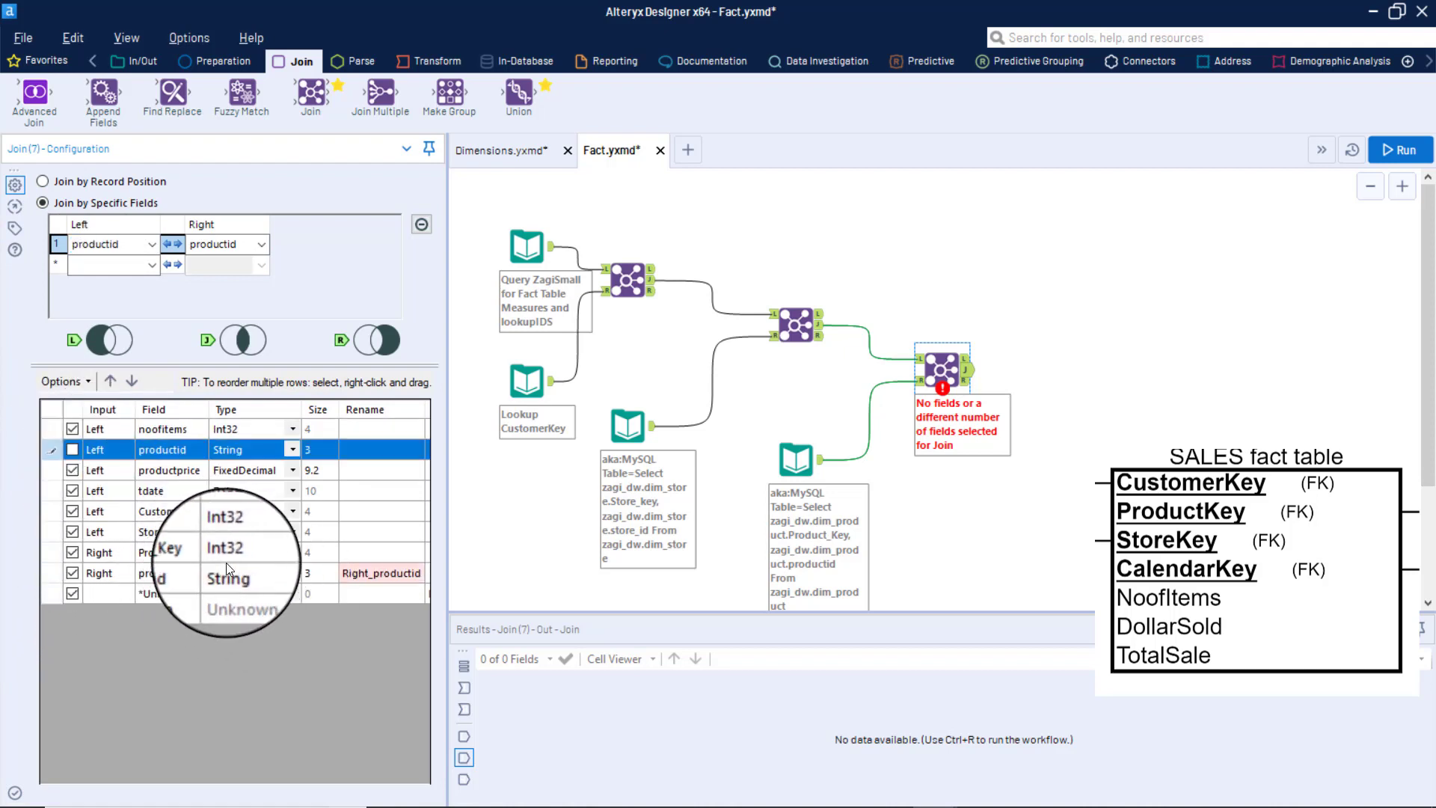
pyautogui.click(71, 574)
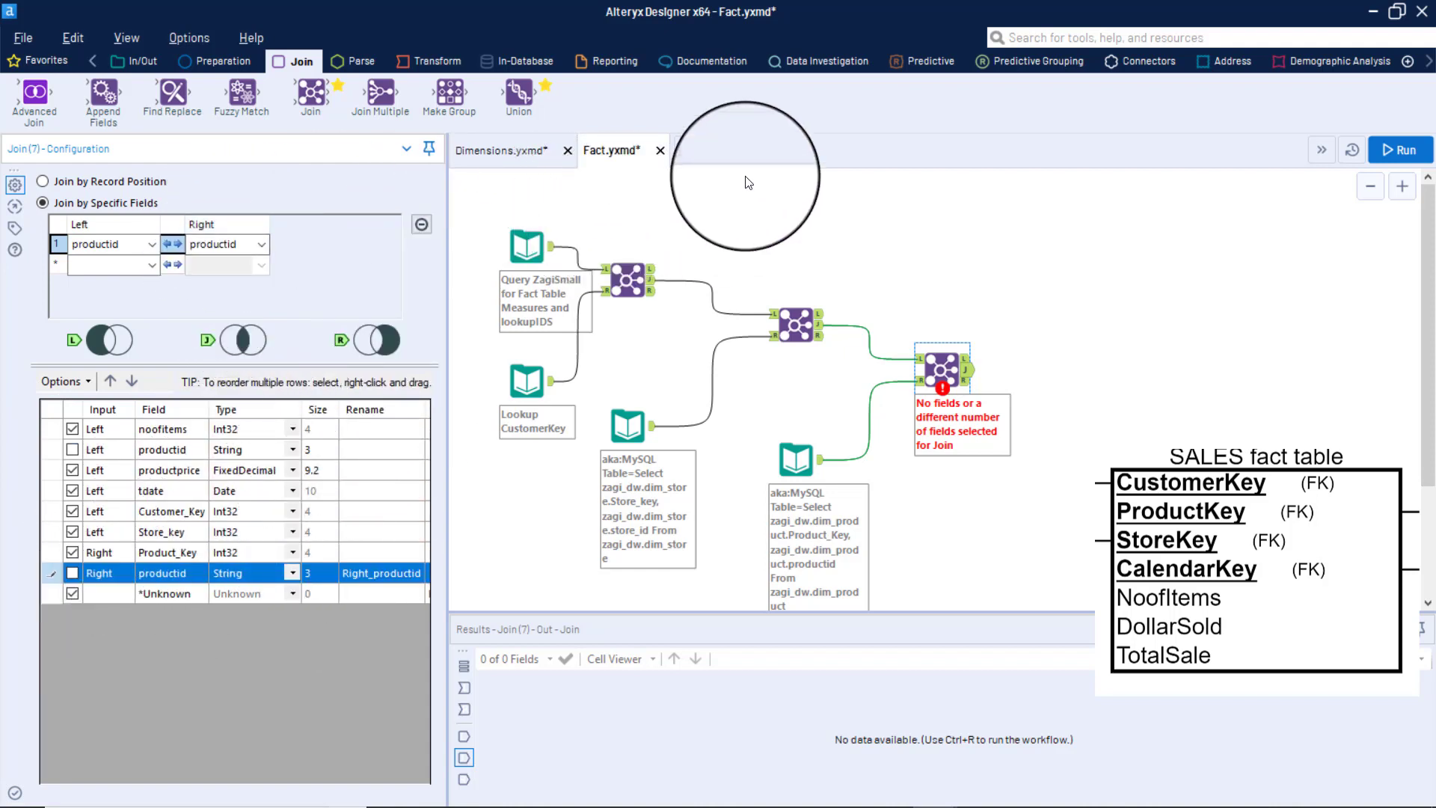
pyautogui.click(1409, 157)
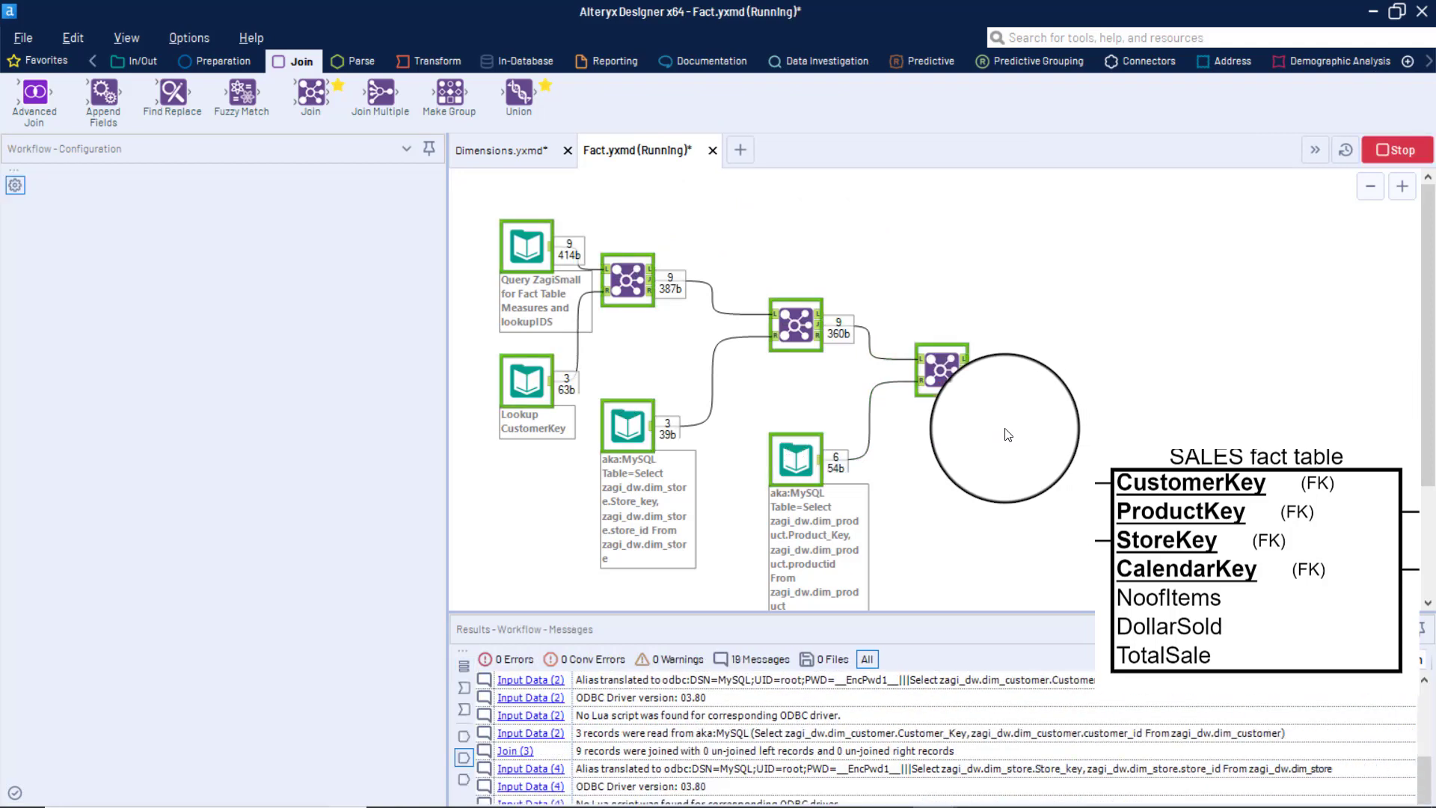
pyautogui.click(875, 476)
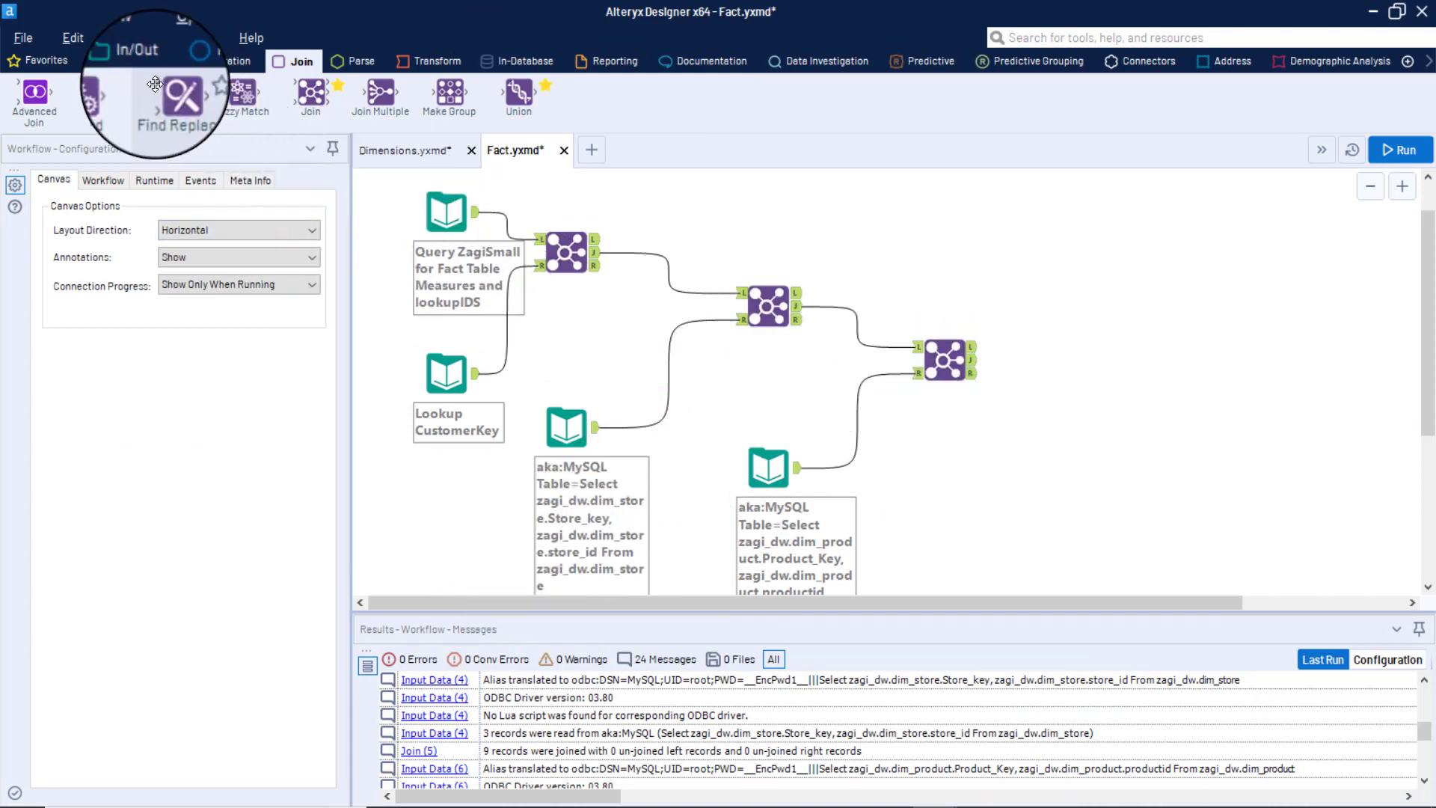
# - Place another Input Data tool below the third Join and connect it to the aka:MySQL database
pyautogui.click(122, 61)
pyautogui.moveTo(241, 94); pyautogui.dragTo(984, 499)
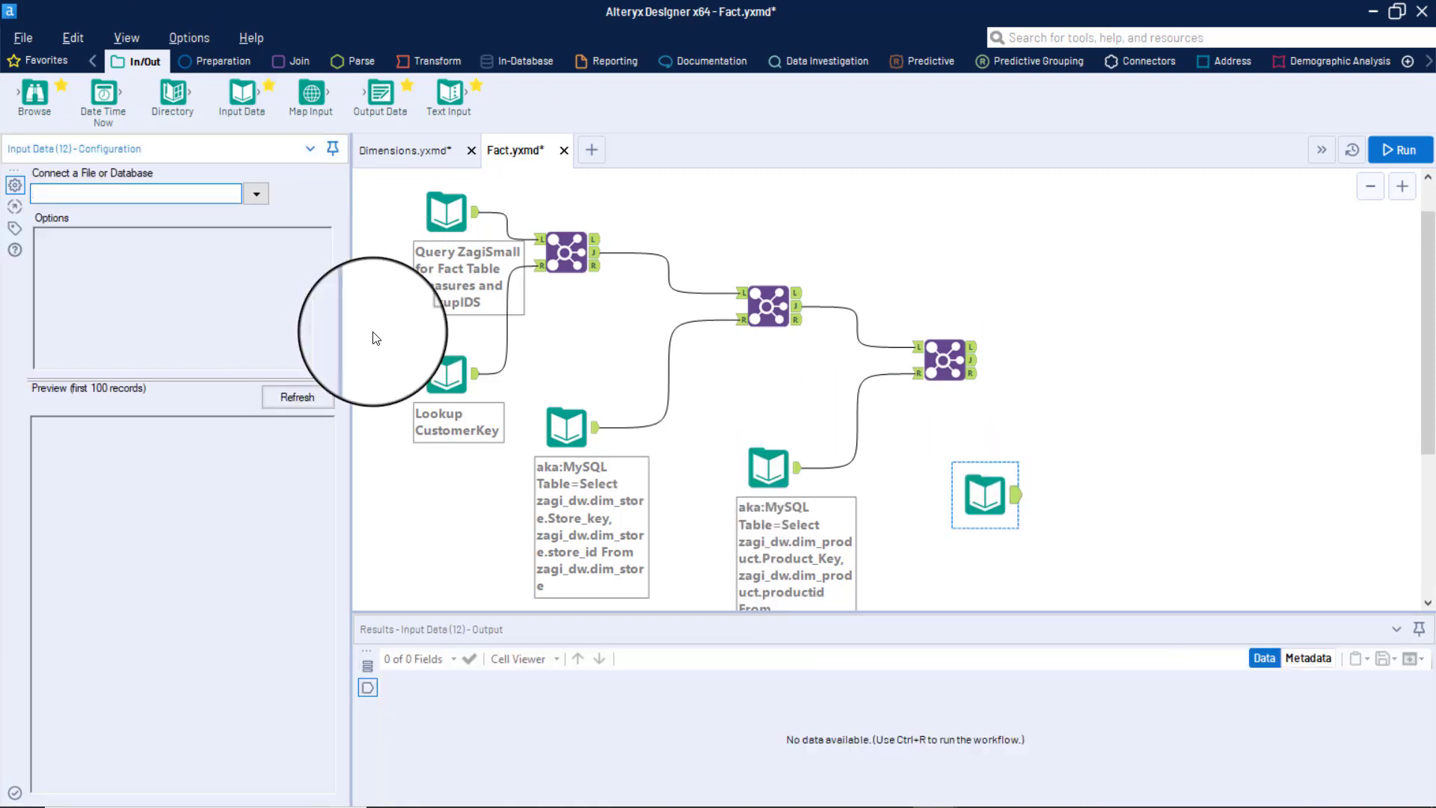
pyautogui.click(254, 196)
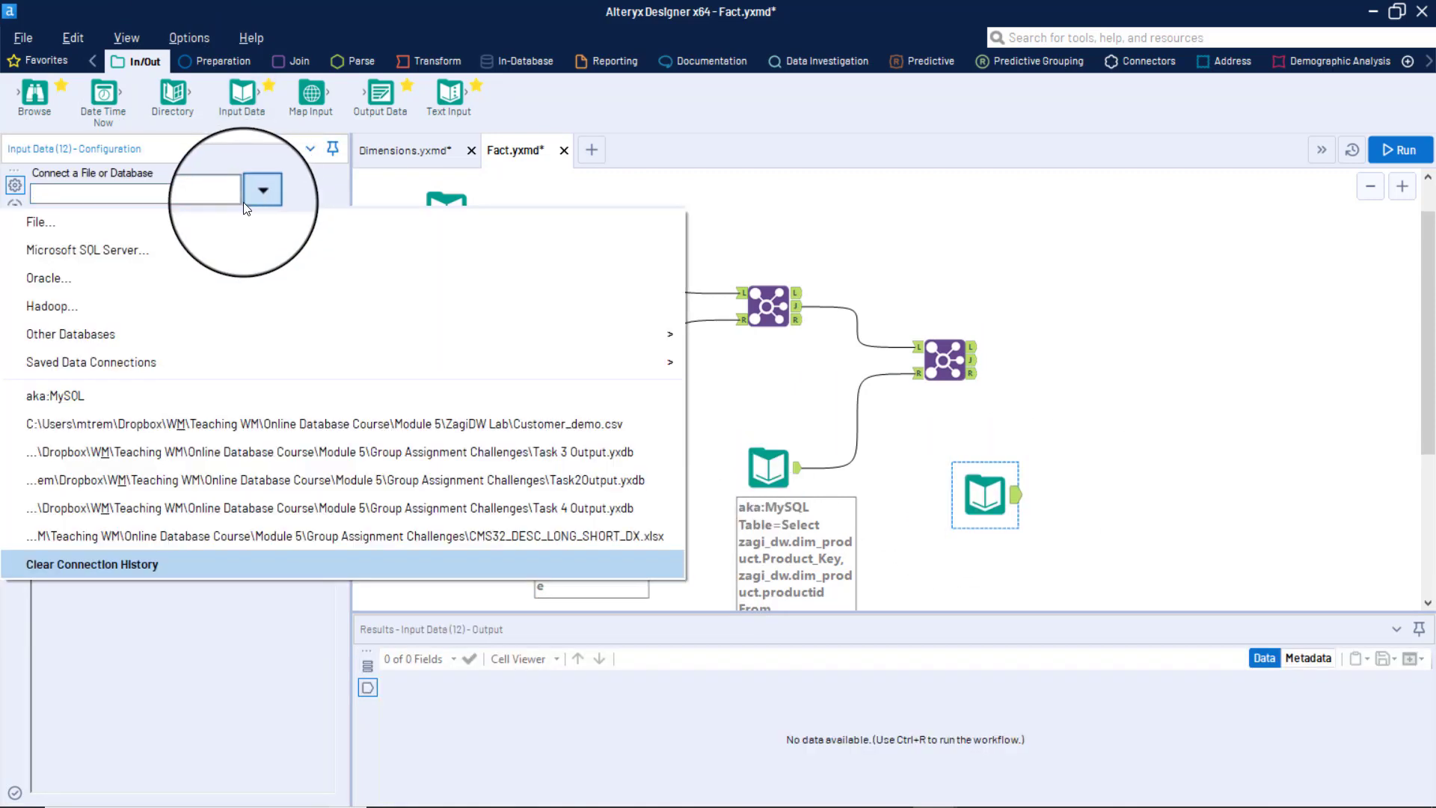
pyautogui.click(128, 392)
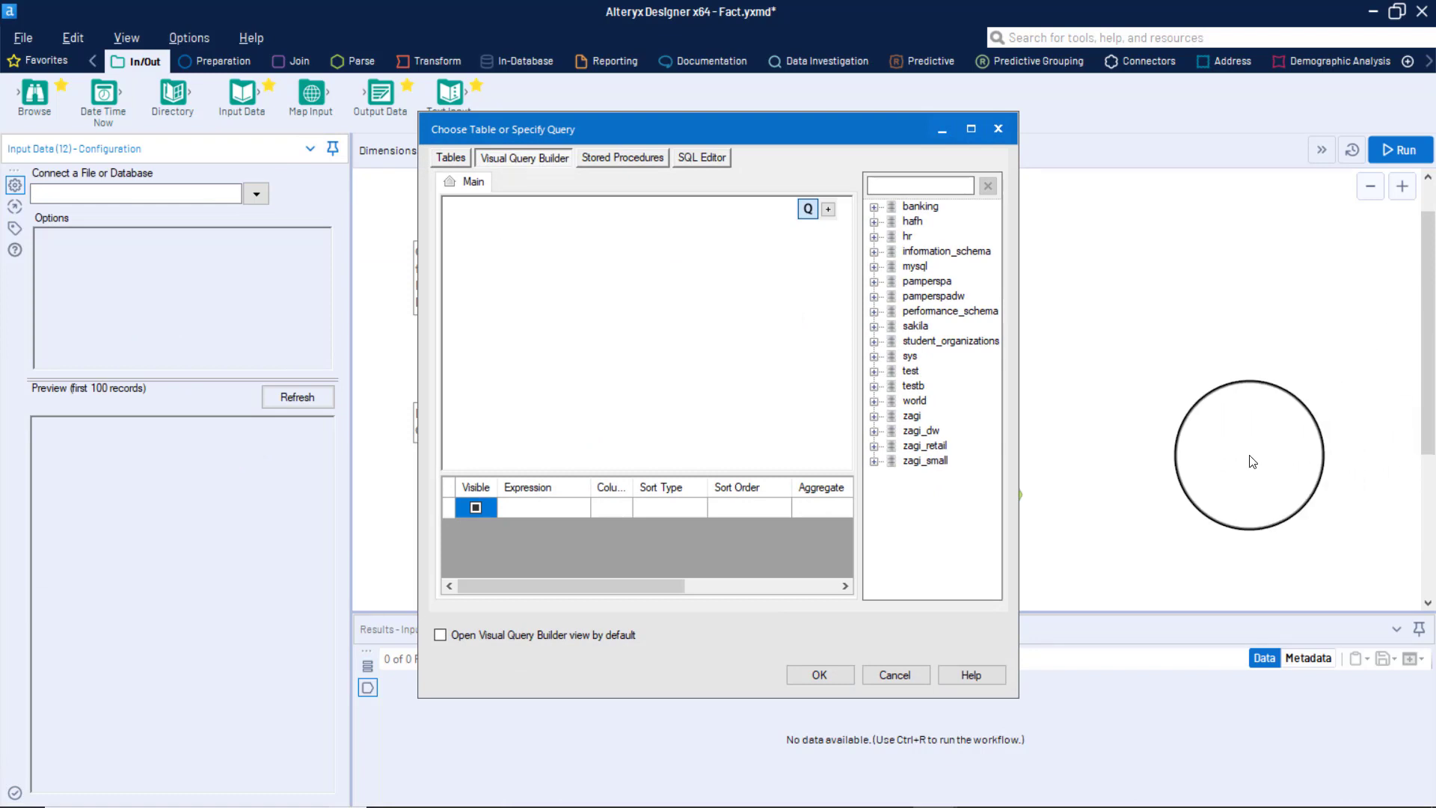
# - Build a query on the zagi_dw dim_calendar table that returns CalendarKey and FullDate, and accept it
pyautogui.click(874, 431)
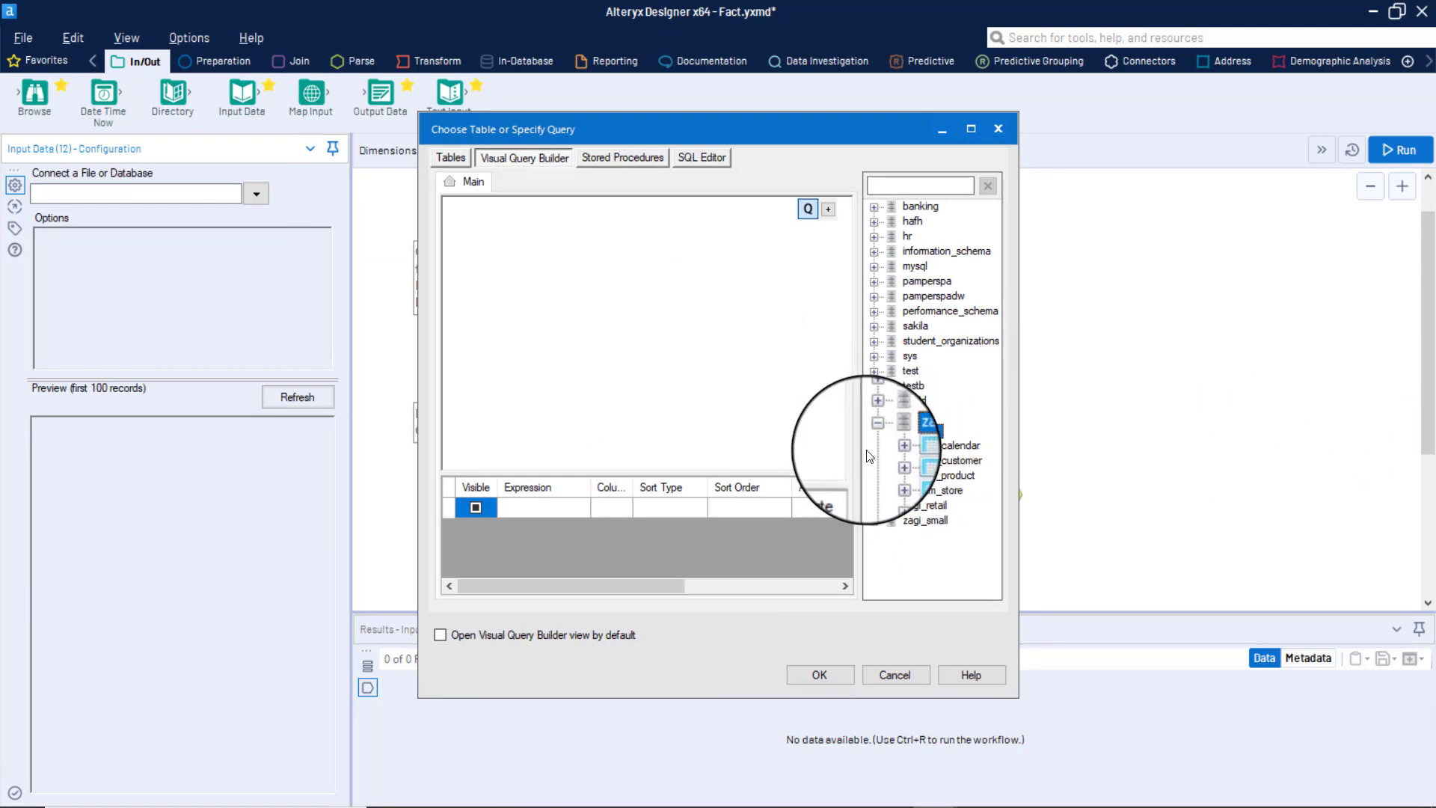
pyautogui.click(891, 446)
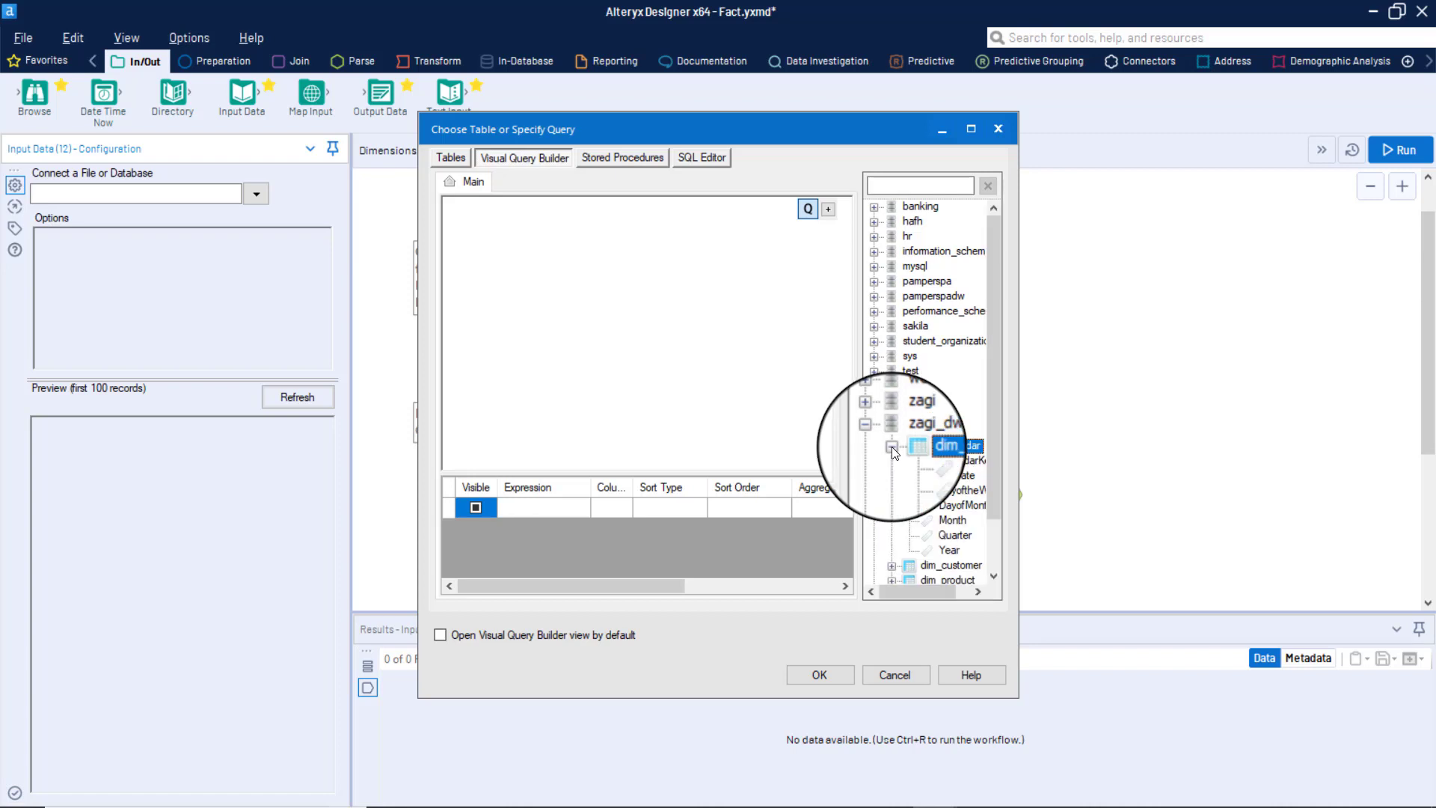
pyautogui.doubleClick(959, 462)
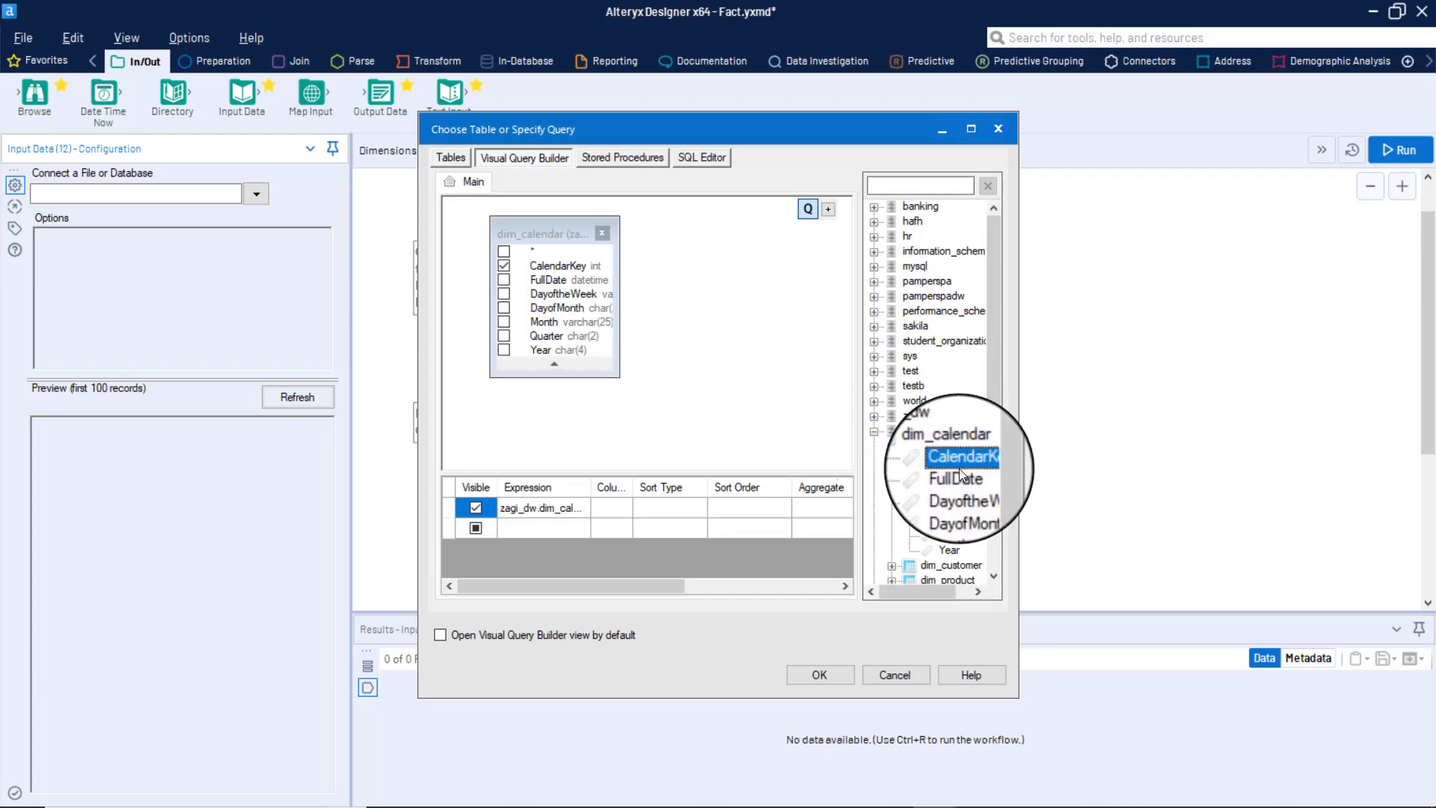
pyautogui.doubleClick(959, 471)
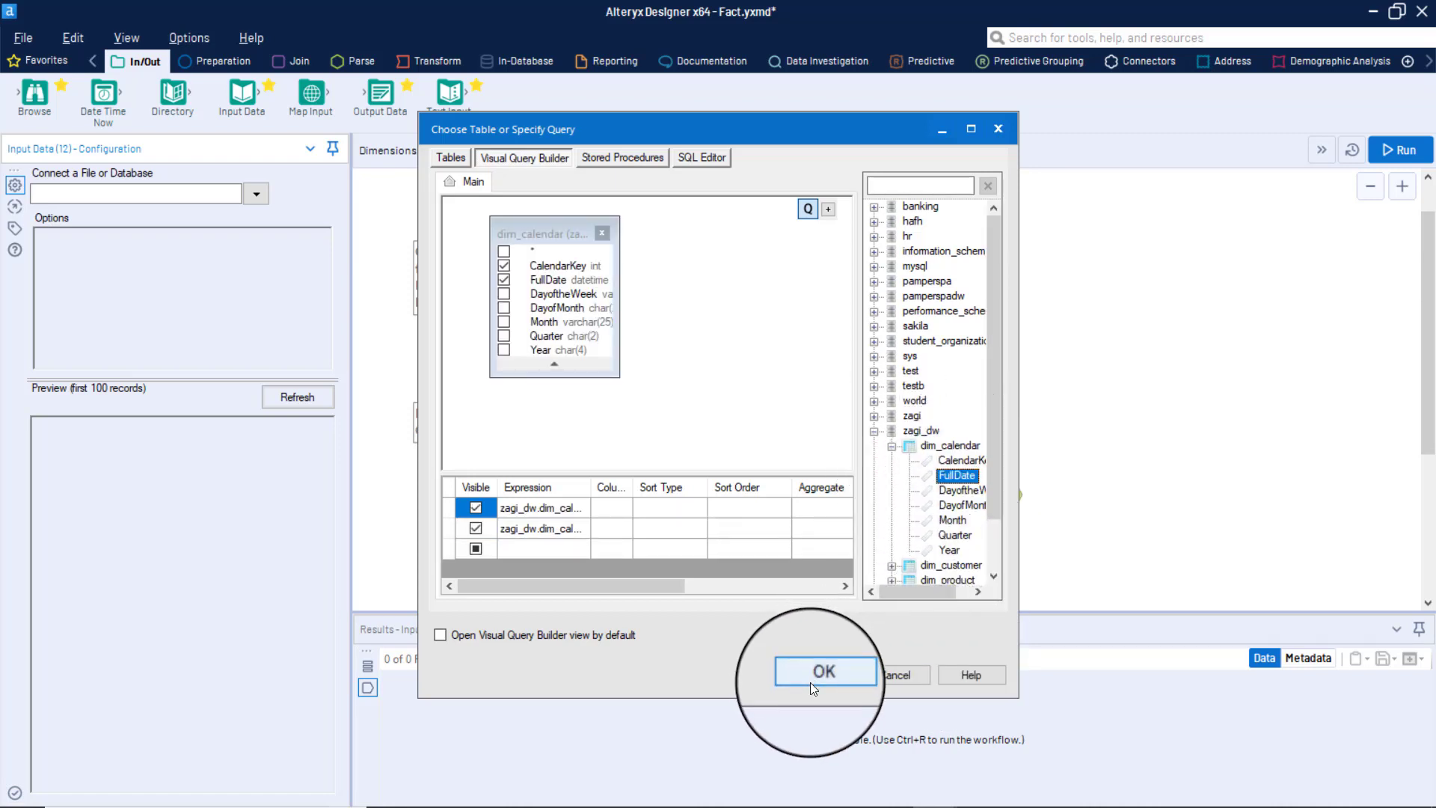
pyautogui.click(822, 673)
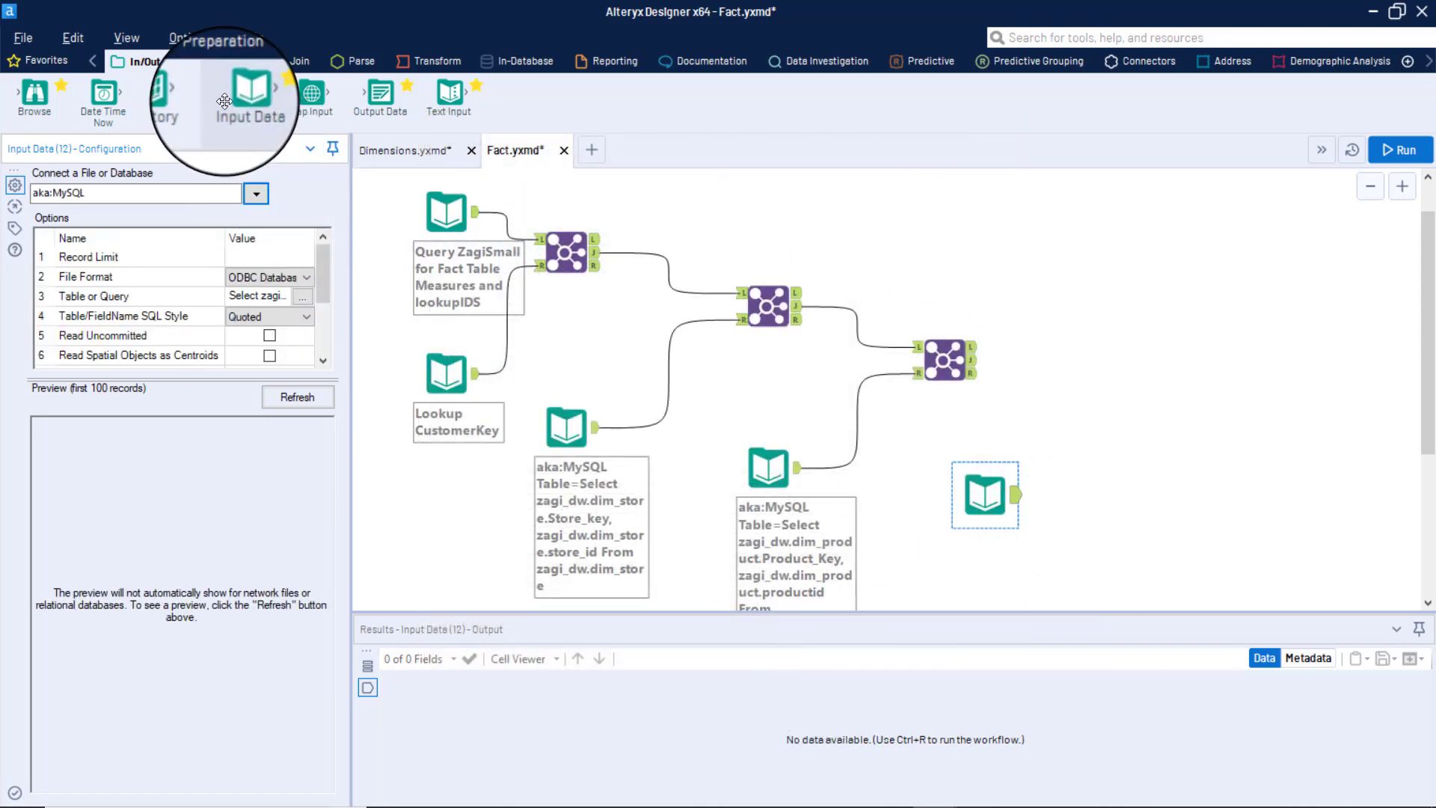
# - Add a fourth Join tool with the third Join's J output as left input and the dim_calendar query as right input
pyautogui.click(294, 62)
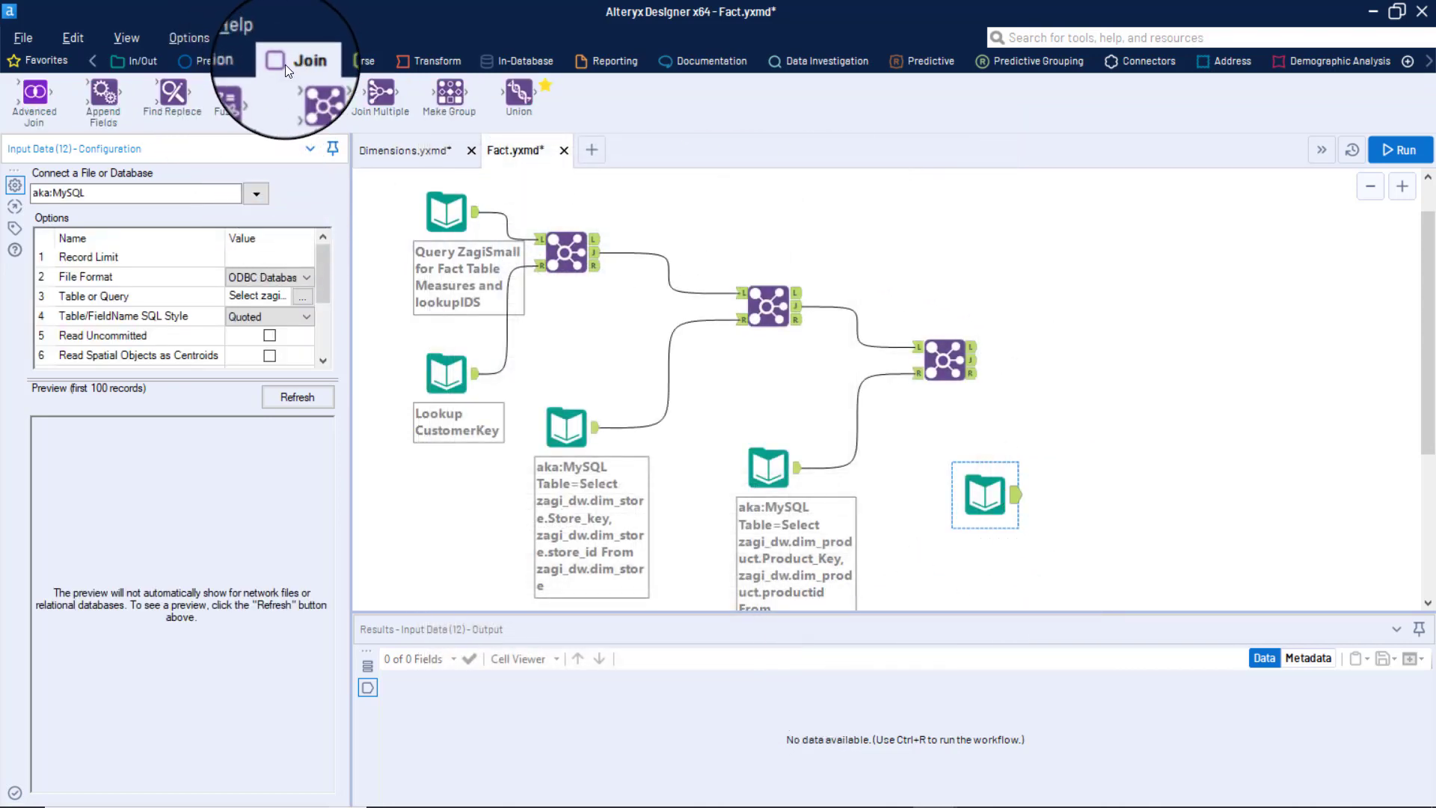
pyautogui.moveTo(310, 92); pyautogui.dragTo(1137, 386)
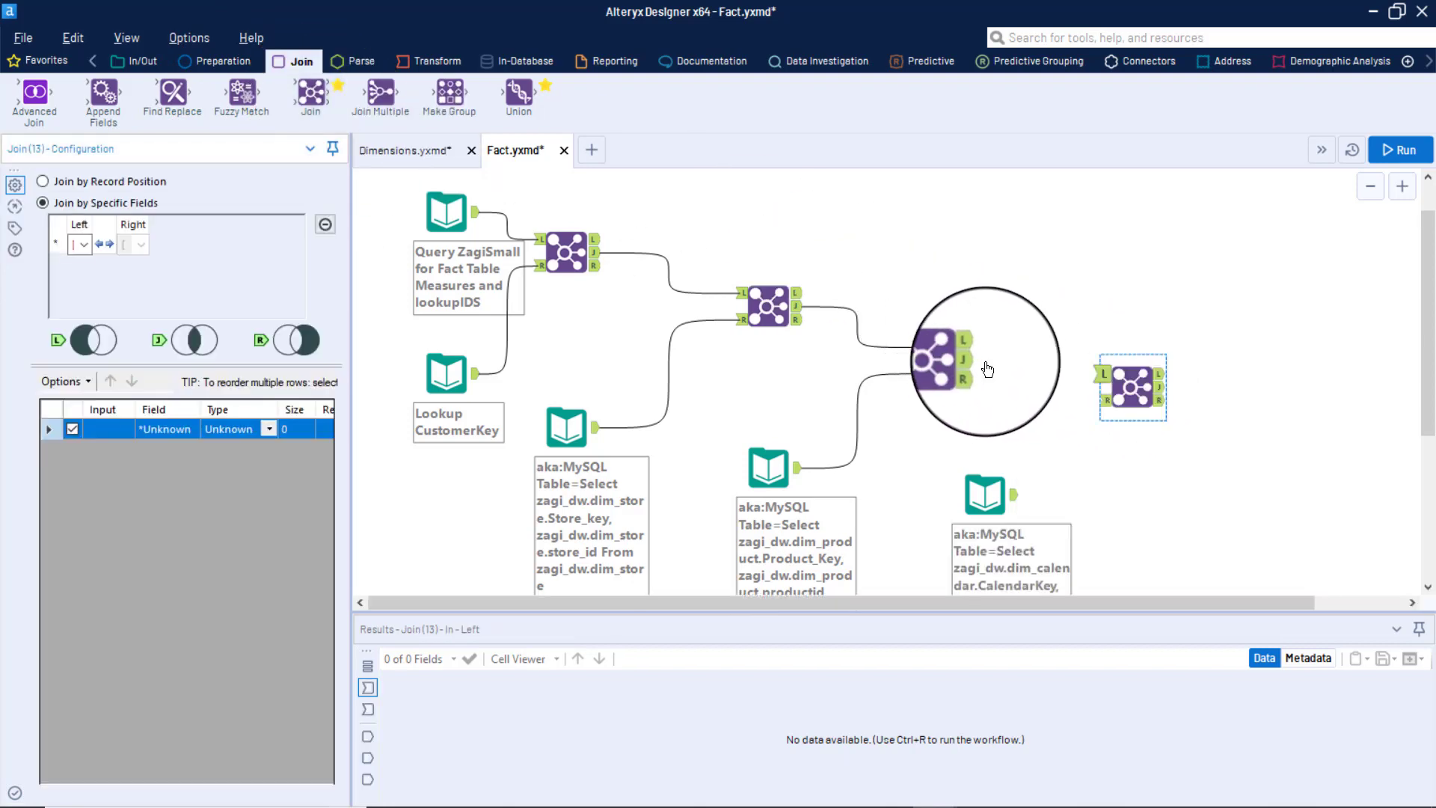
pyautogui.moveTo(976, 372); pyautogui.dragTo(1102, 372)
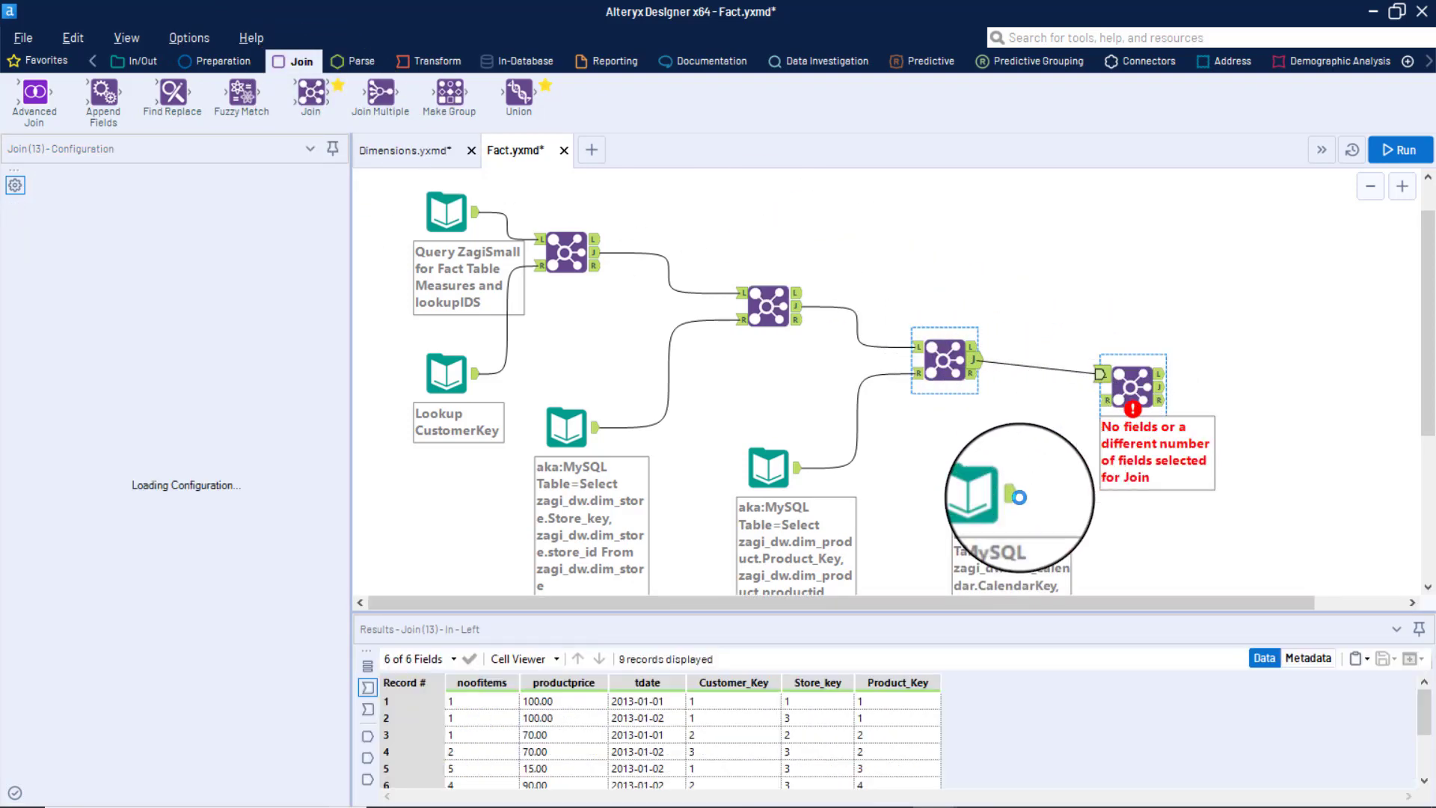
pyautogui.moveTo(1015, 500); pyautogui.dragTo(1102, 401)
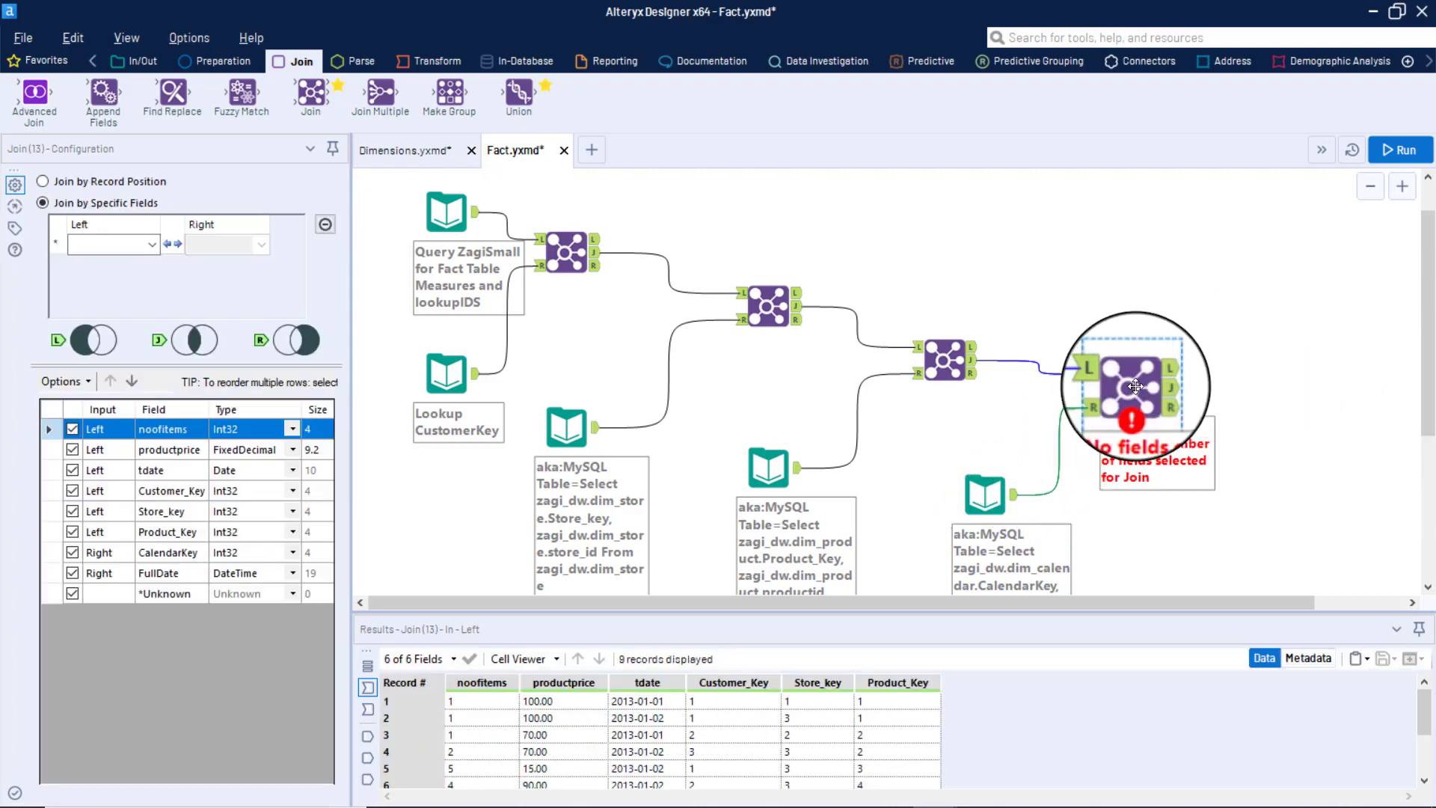
# - Configure the fourth Join to match tdate with FullDate, run the workflow and dismiss the completion message
pyautogui.click(159, 249)
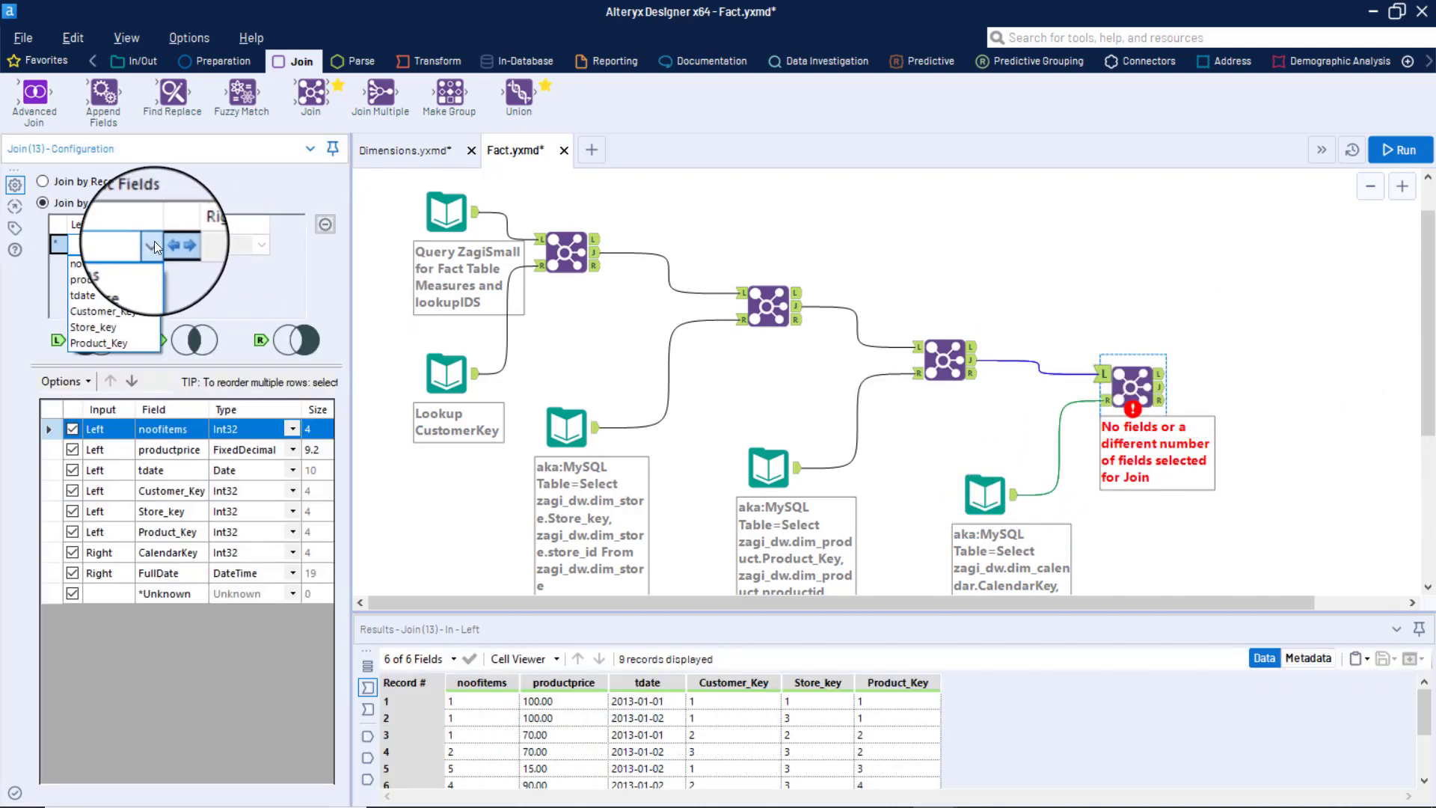
pyautogui.click(124, 293)
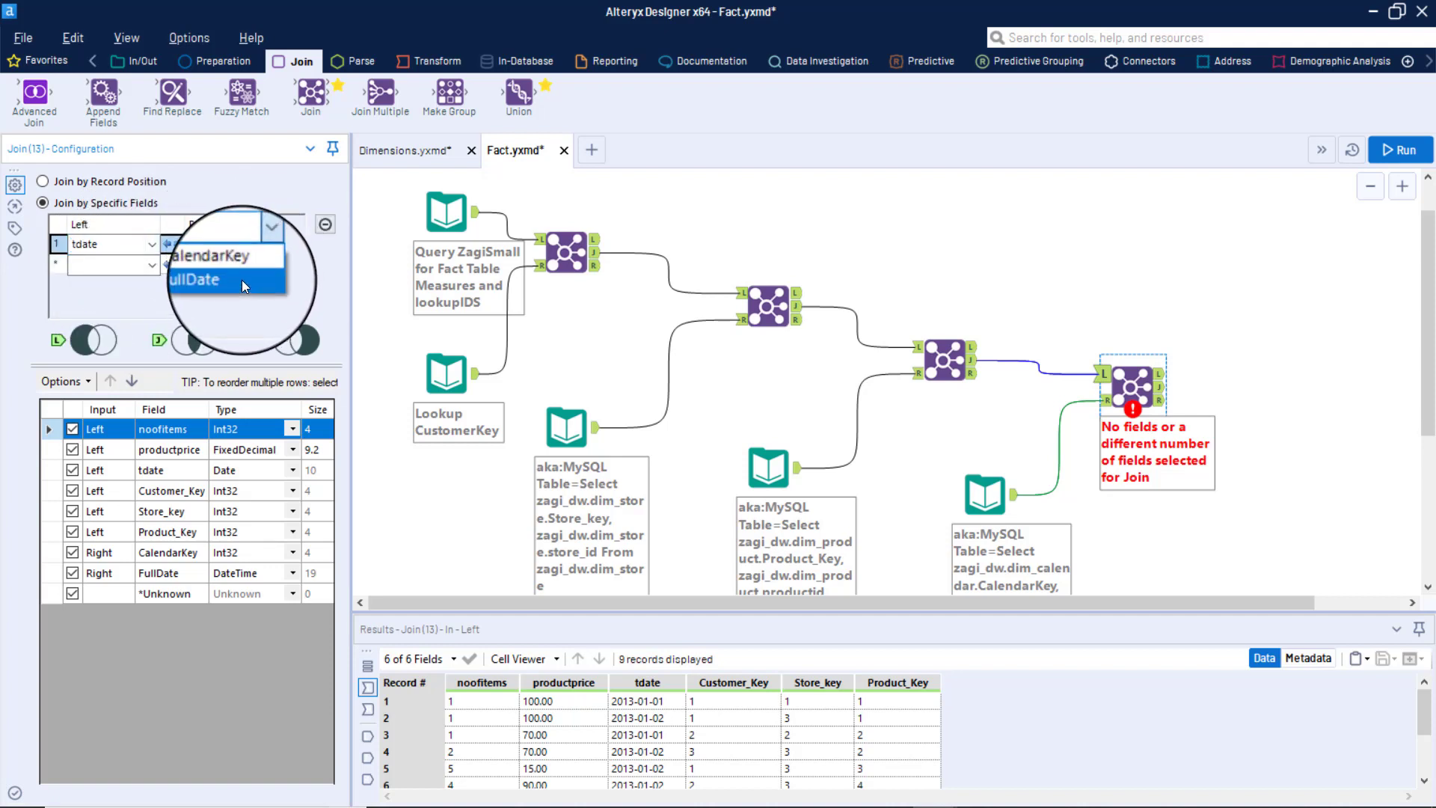
pyautogui.click(240, 280)
pyautogui.click(1399, 150)
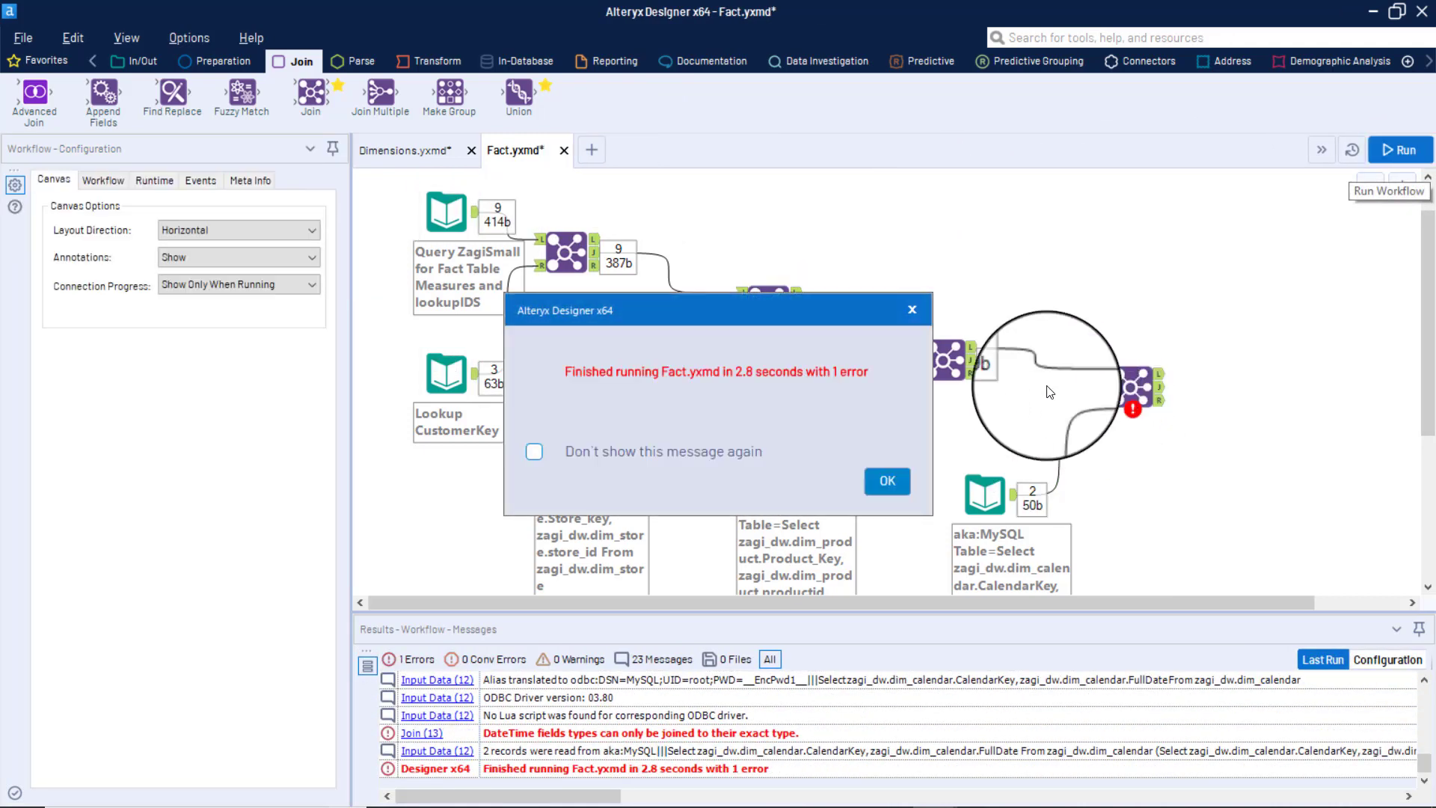
pyautogui.click(887, 480)
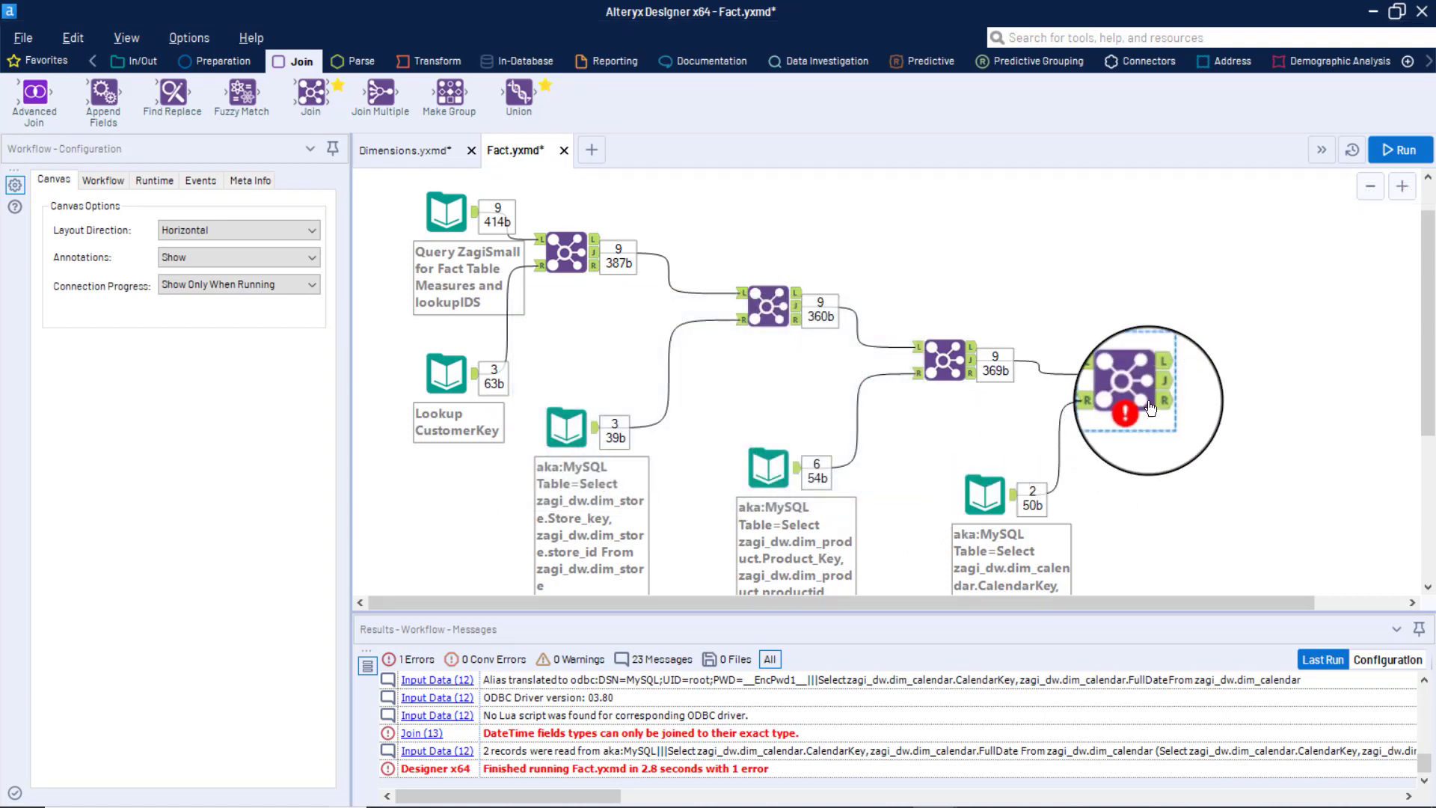
# - Check the fourth Join's error, shift the dim_calendar input slightly, and compare its output dates with those in the third Join's J output
pyautogui.moveTo(1134, 411)
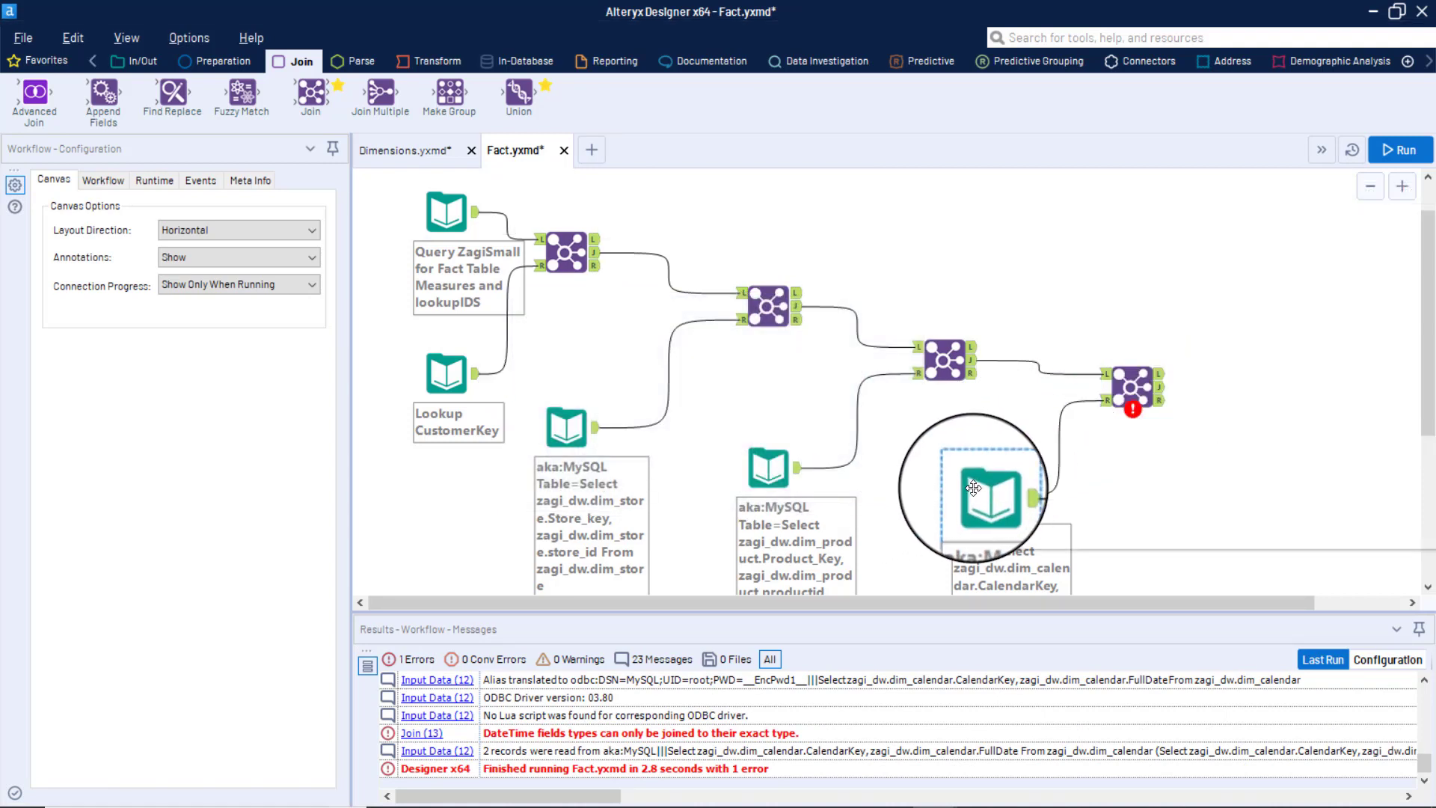
pyautogui.moveTo(984, 495); pyautogui.dragTo(956, 482)
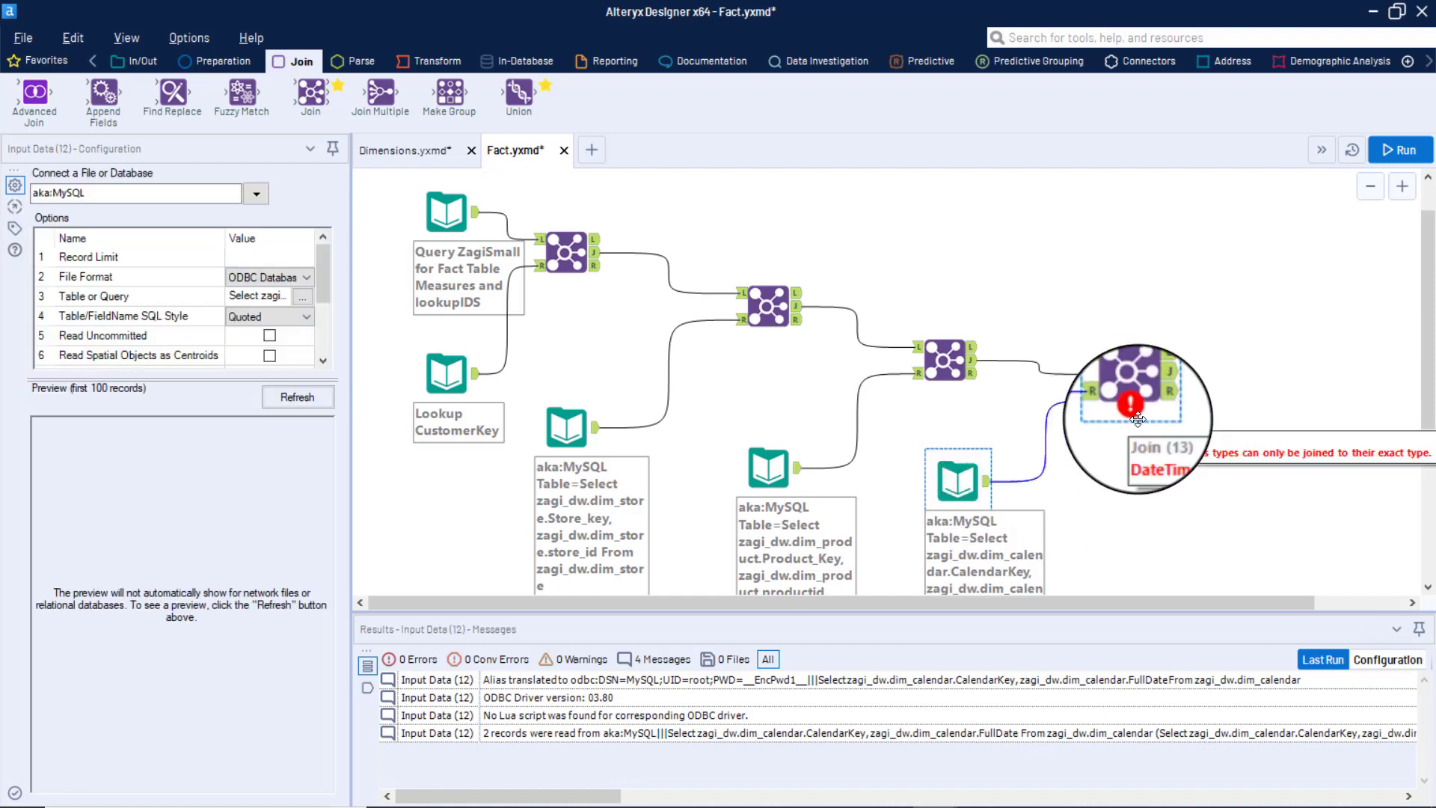
pyautogui.click(990, 482)
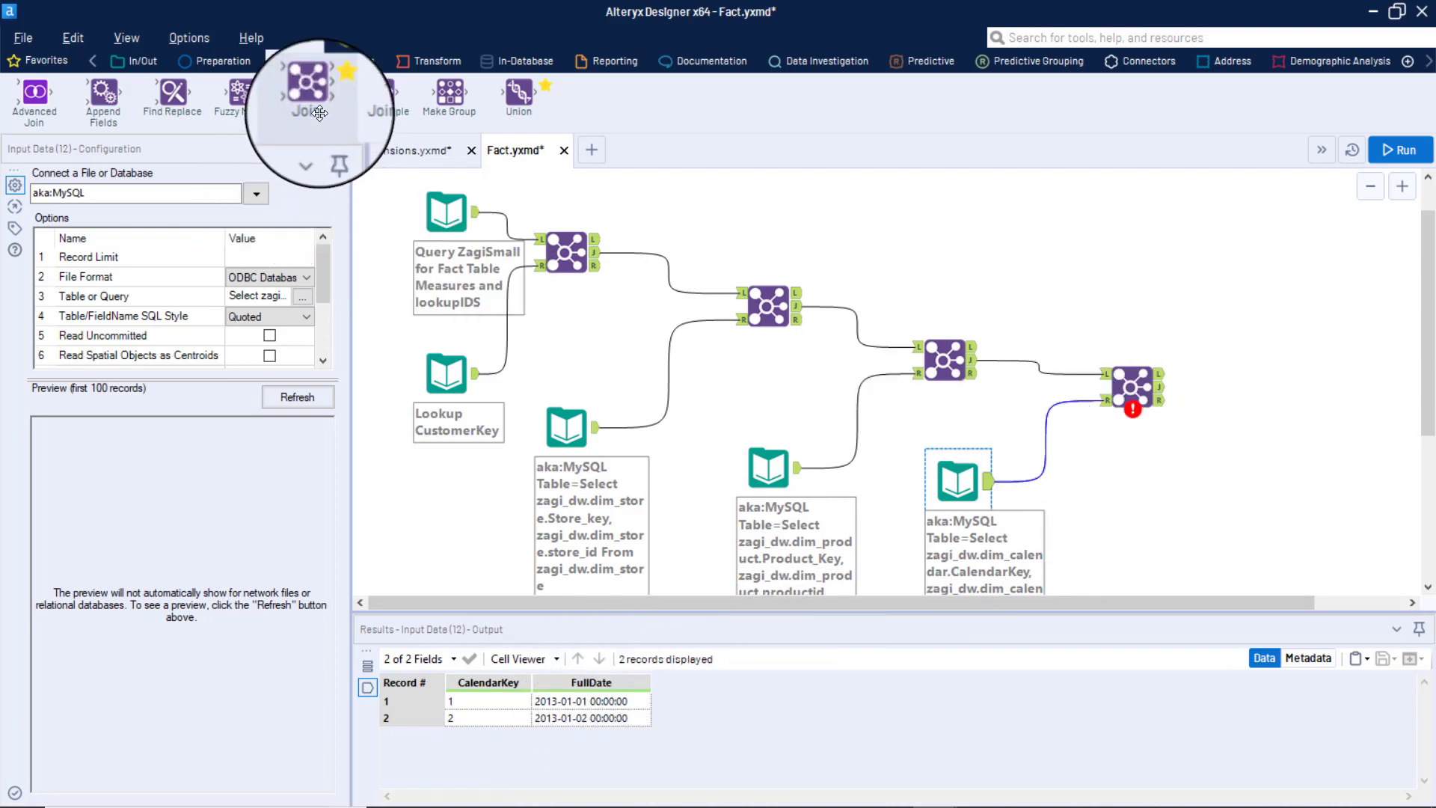
pyautogui.click(976, 371)
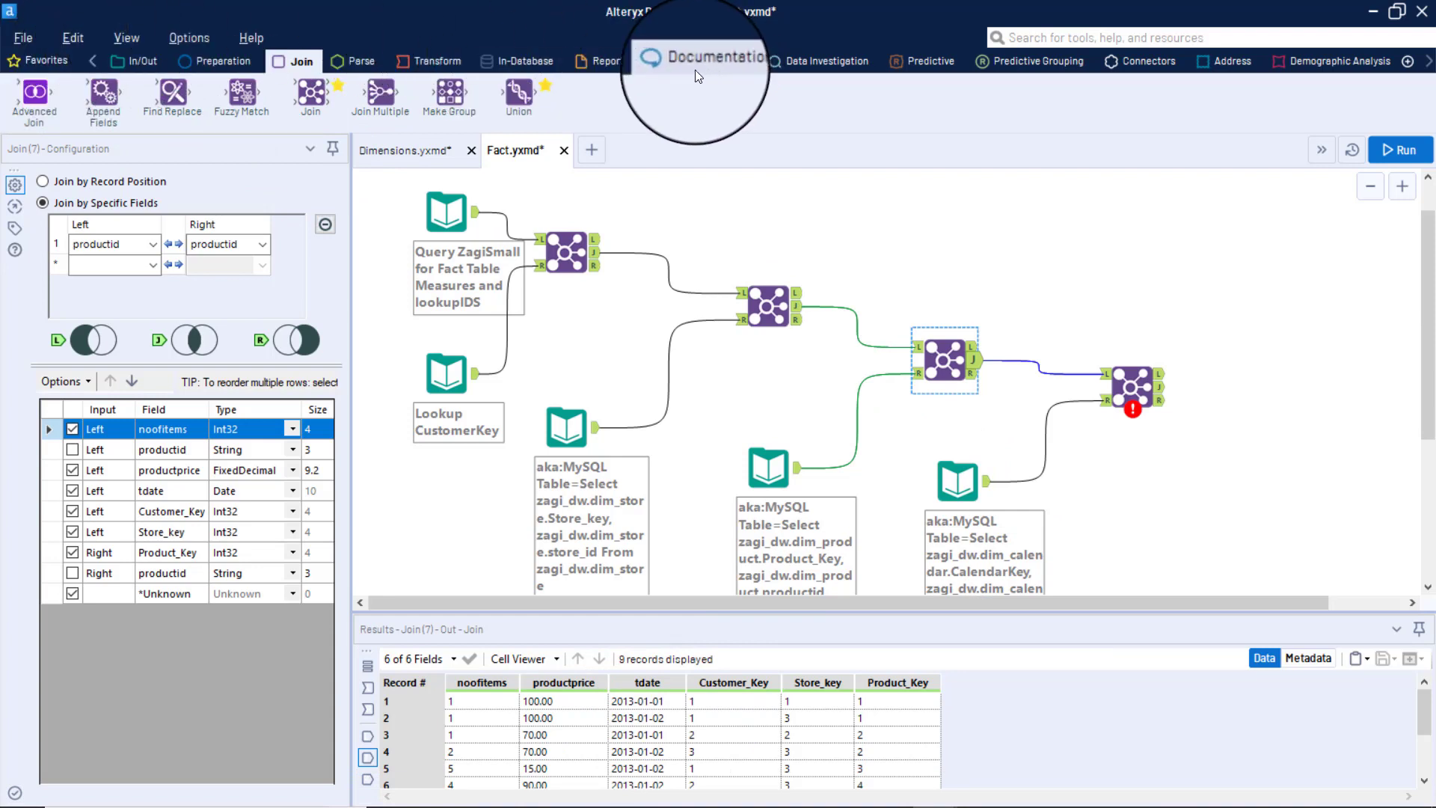
# - Insert a Select tool between the dim_calendar input and the fourth Join, change FullDate's type to Date, and run the workflow
pyautogui.click(229, 65)
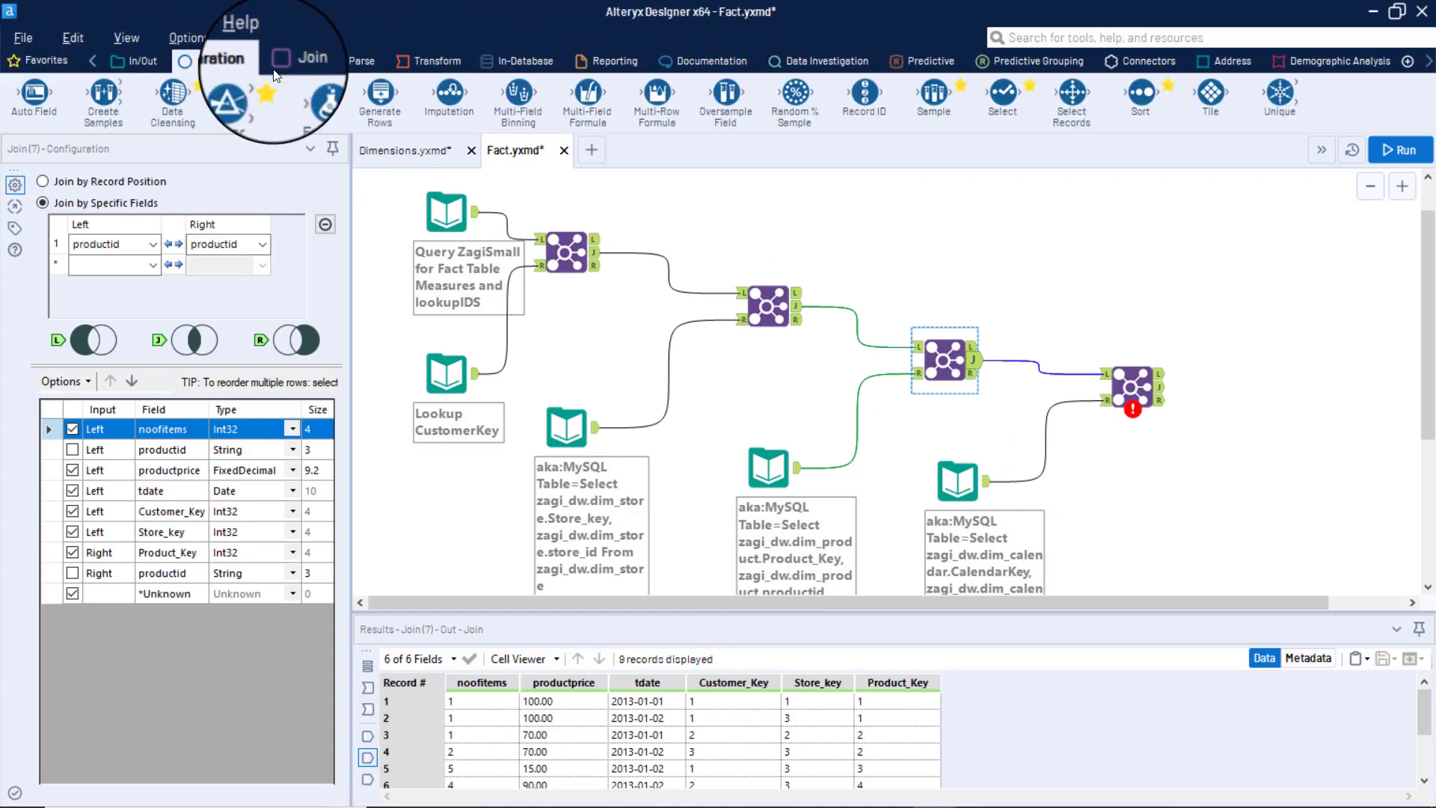
pyautogui.moveTo(1002, 97); pyautogui.dragTo(1047, 440)
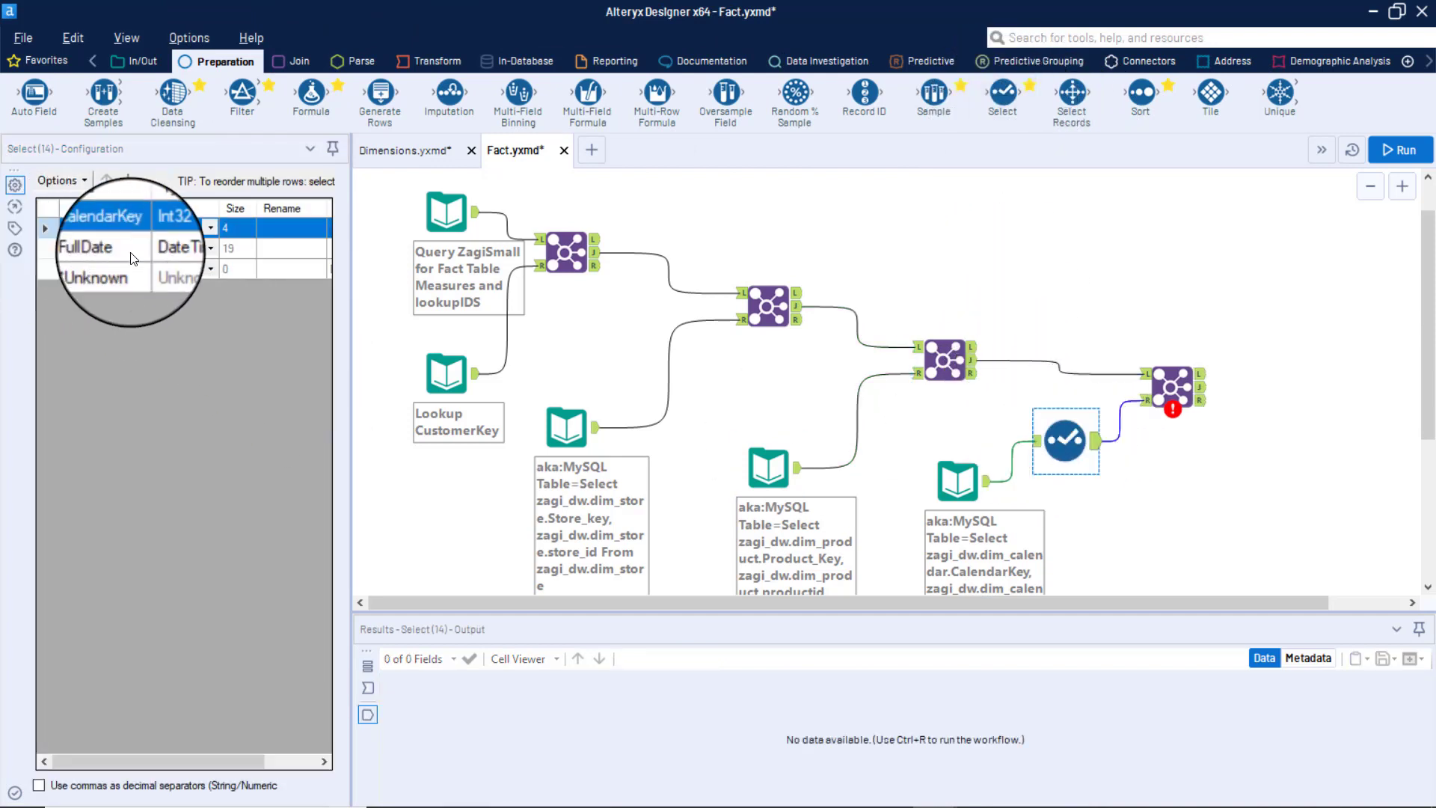
pyautogui.click(213, 251)
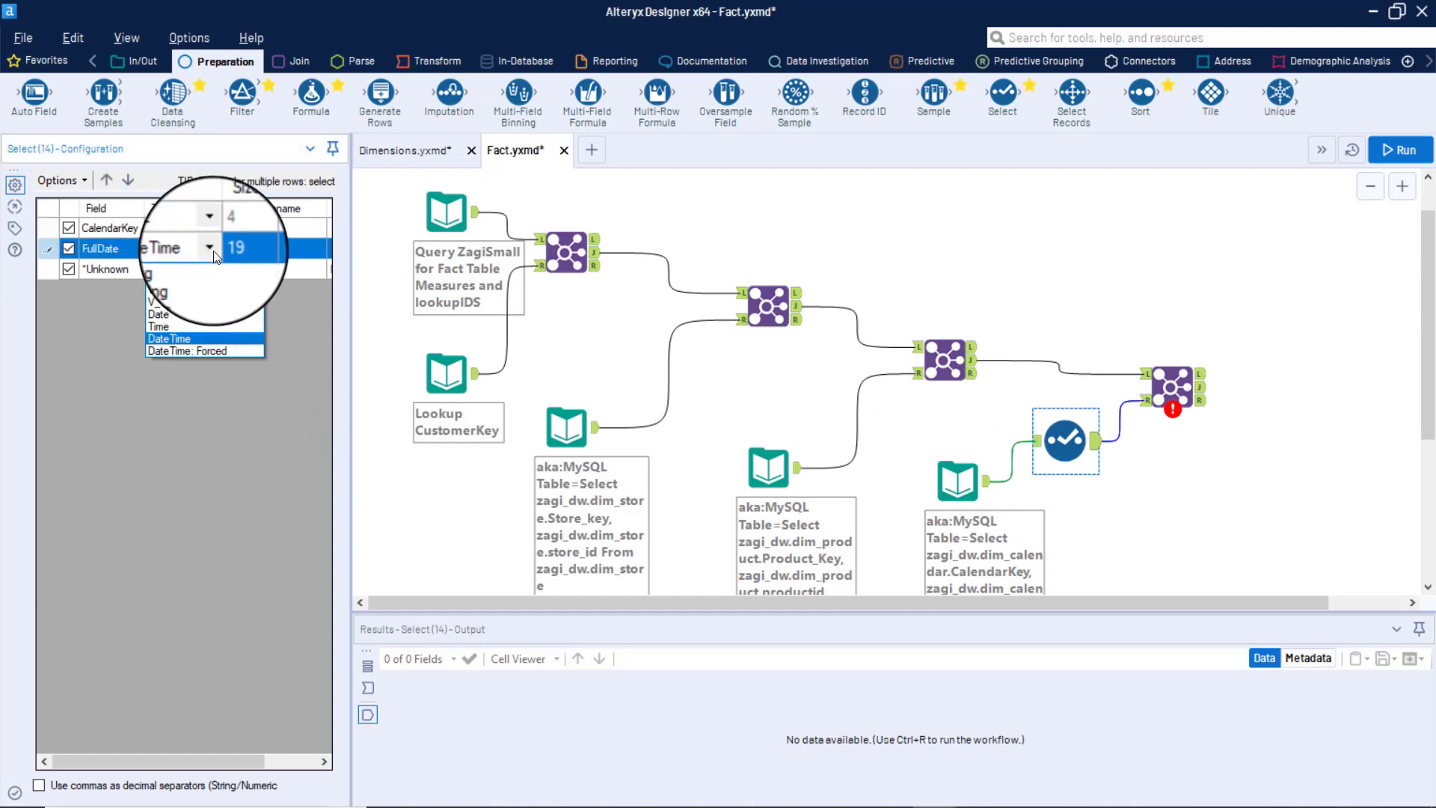
pyautogui.click(179, 320)
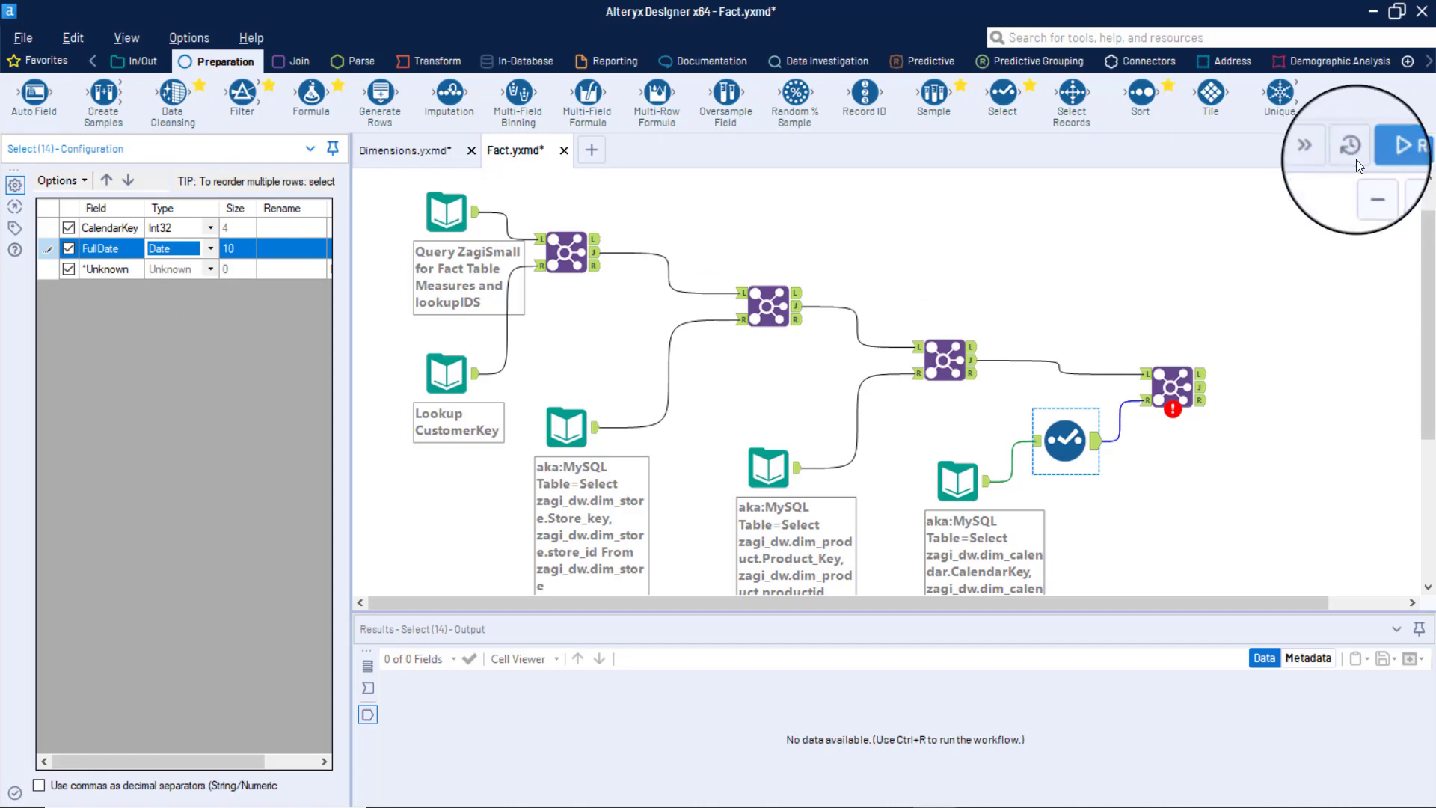
pyautogui.click(1389, 147)
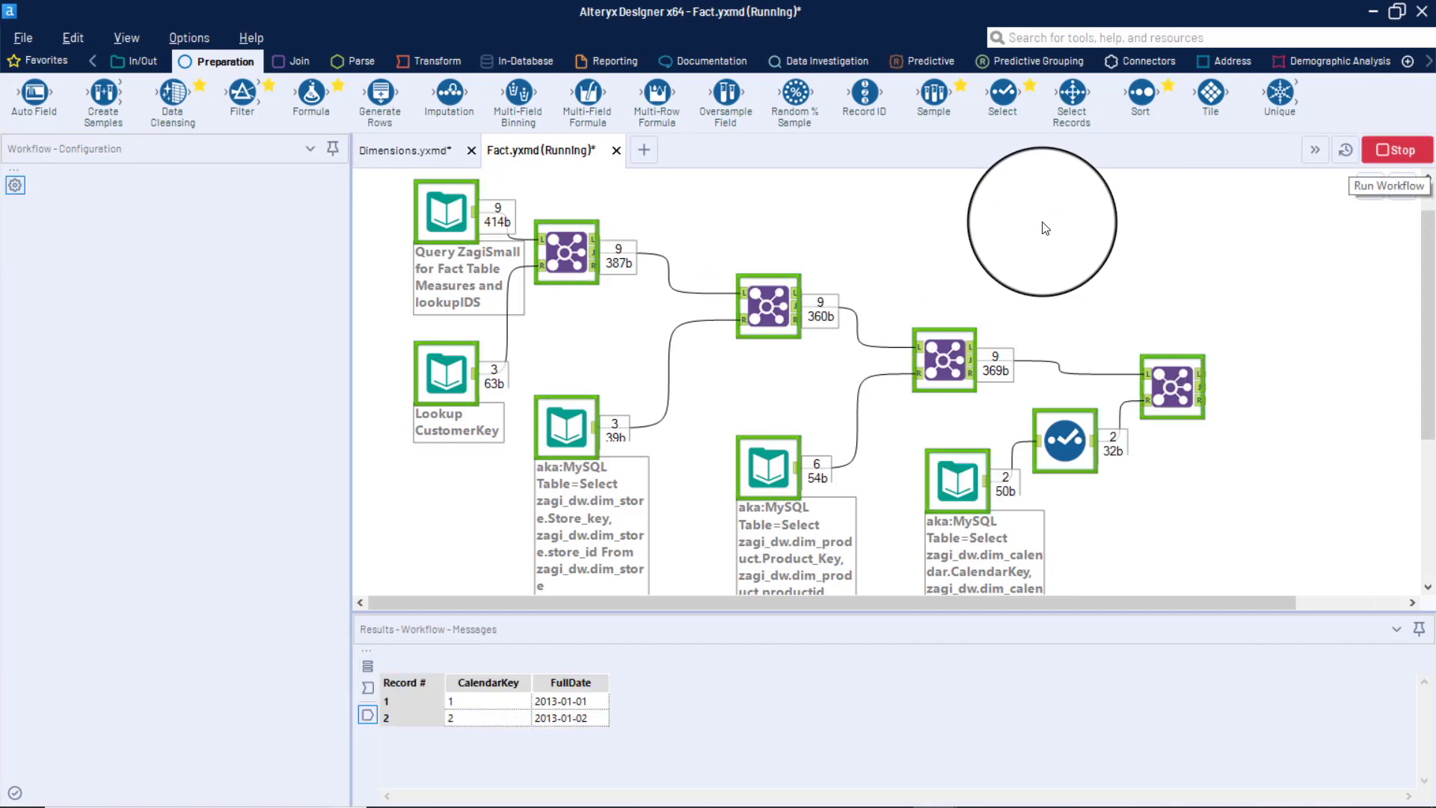
pyautogui.click(886, 482)
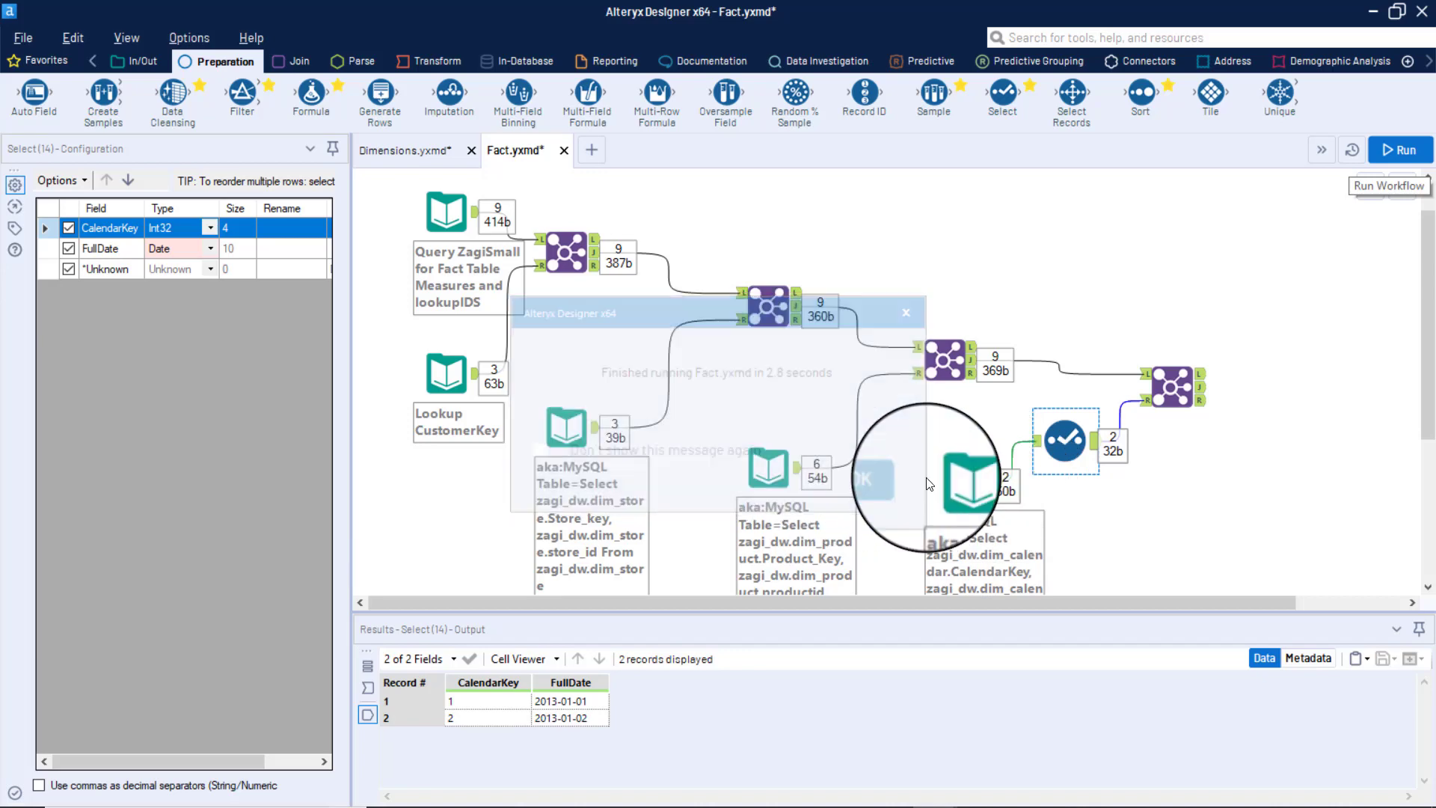
# - Inspect the fourth Join's J output, exclude tdate and FullDate from its output fields, and rerun the workflow
pyautogui.click(1202, 396)
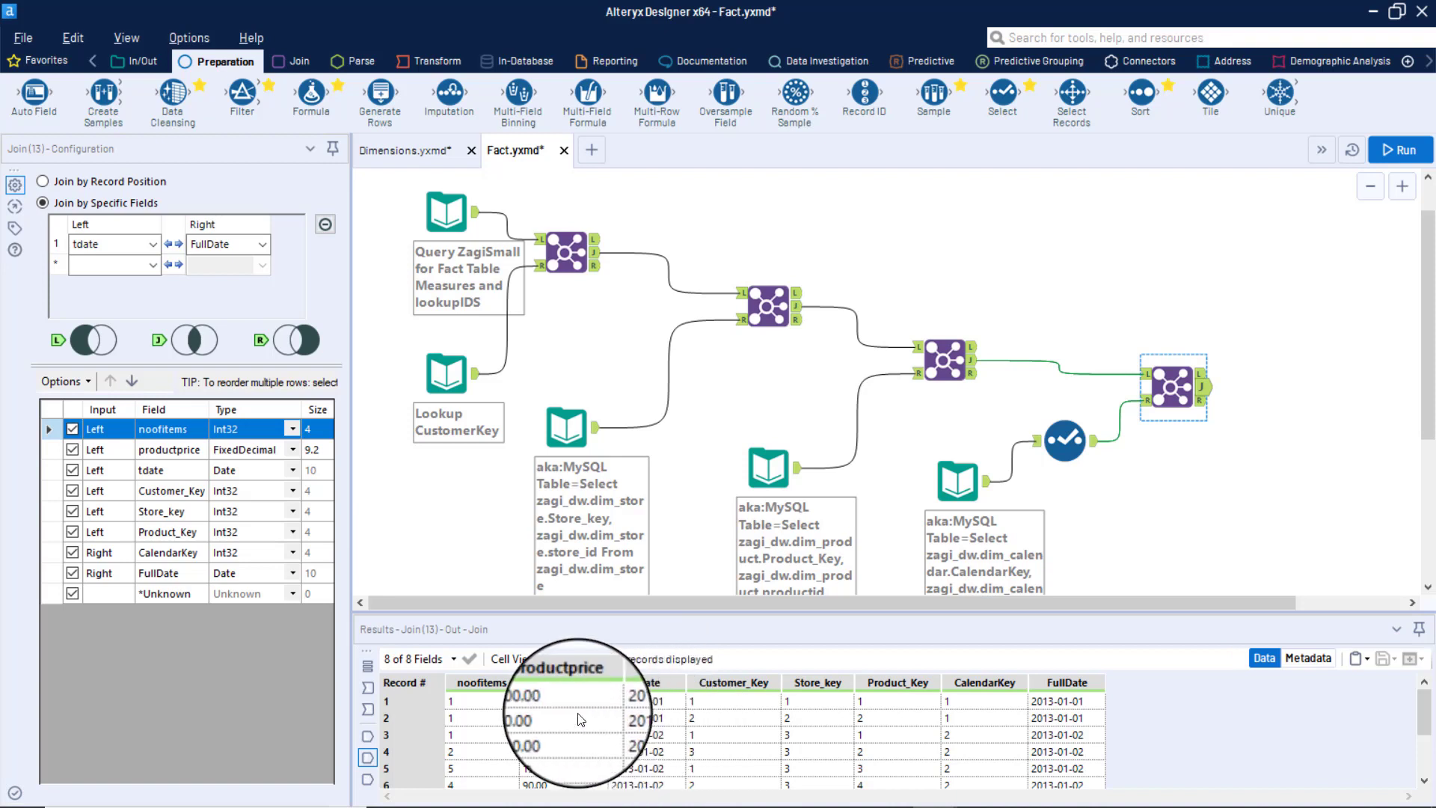
pyautogui.click(75, 471)
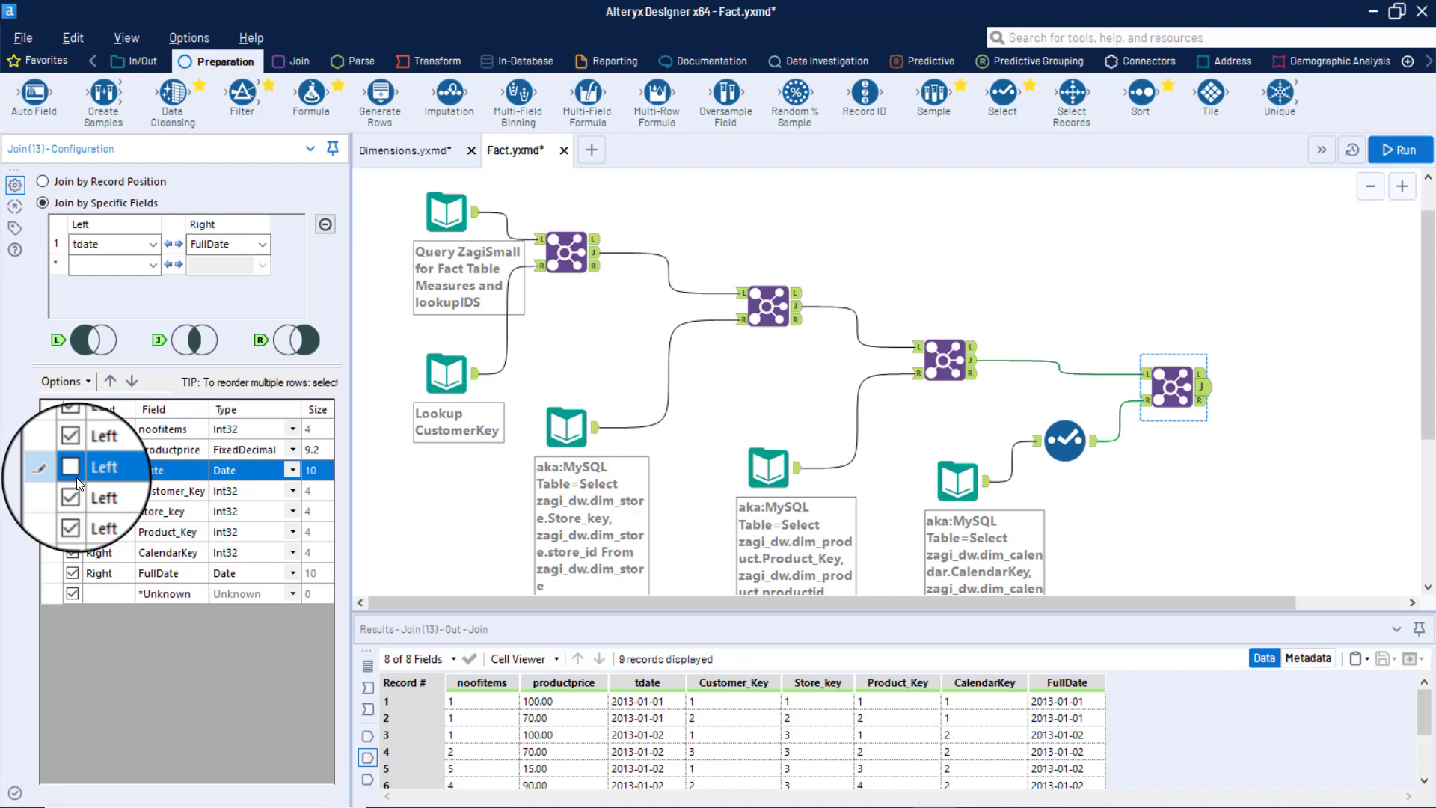
pyautogui.click(73, 573)
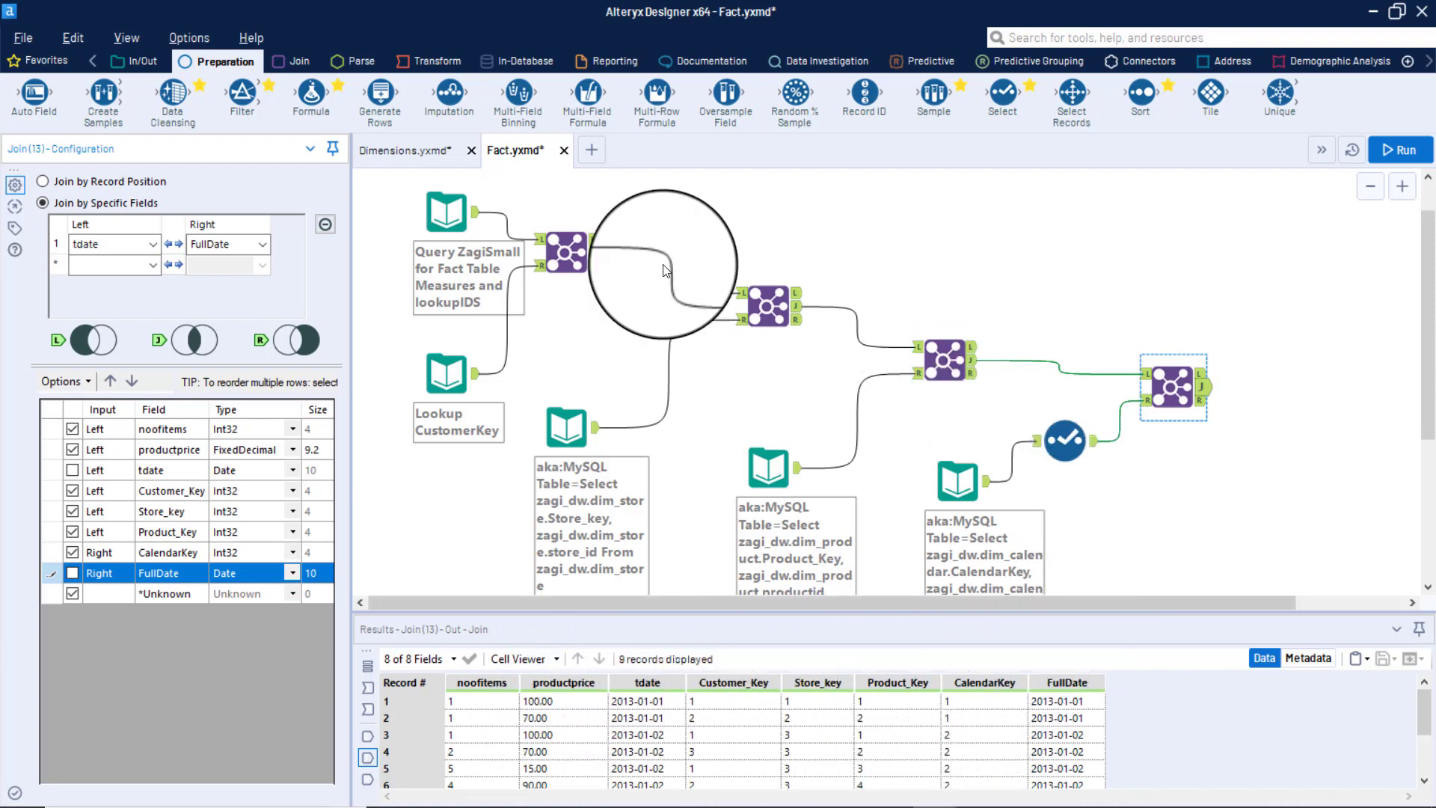
pyautogui.click(1418, 157)
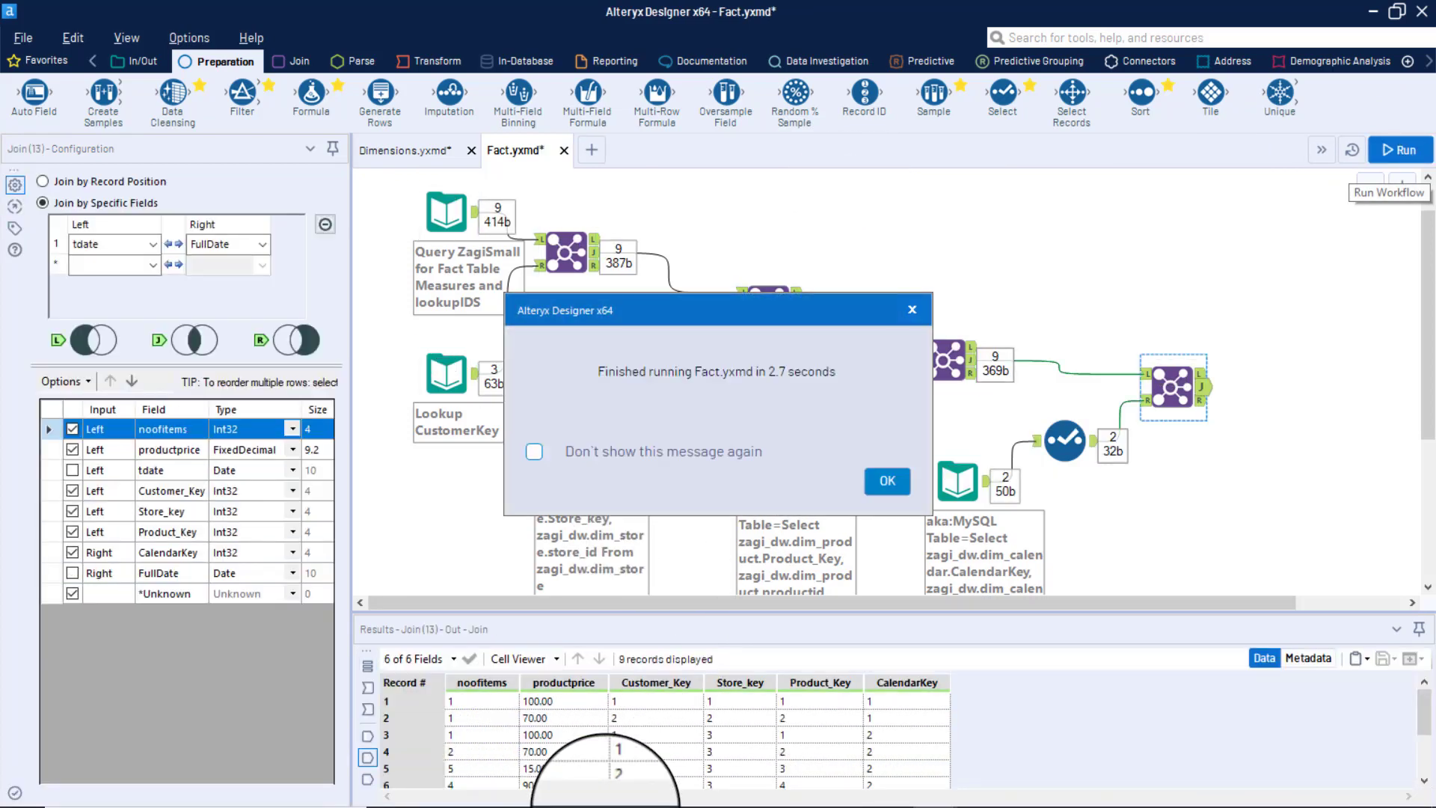
pyautogui.click(907, 481)
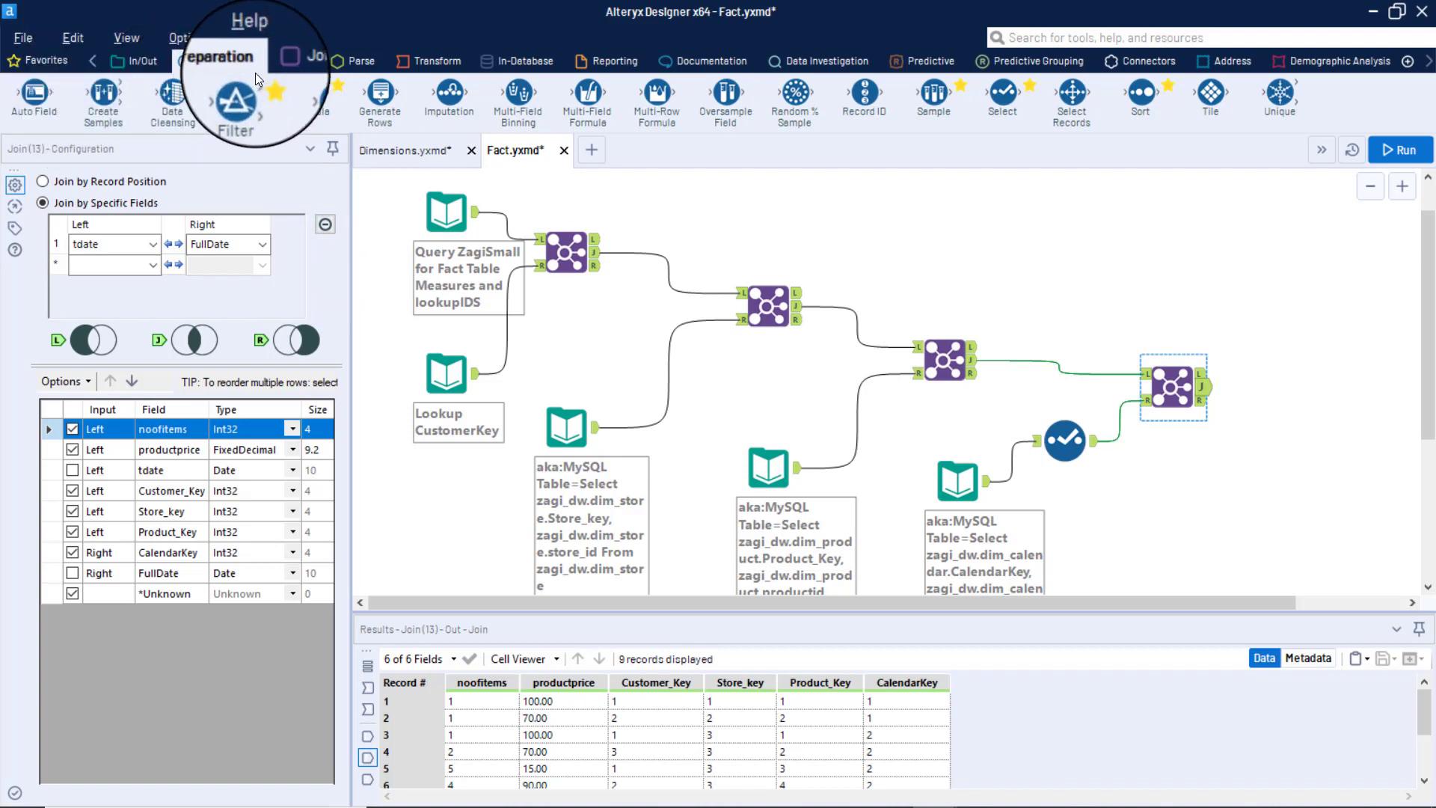
# - Add an Output Data tool to the fourth Join's J output and set it to write to the fact_sales table through aka:MySQL
pyautogui.click(135, 61)
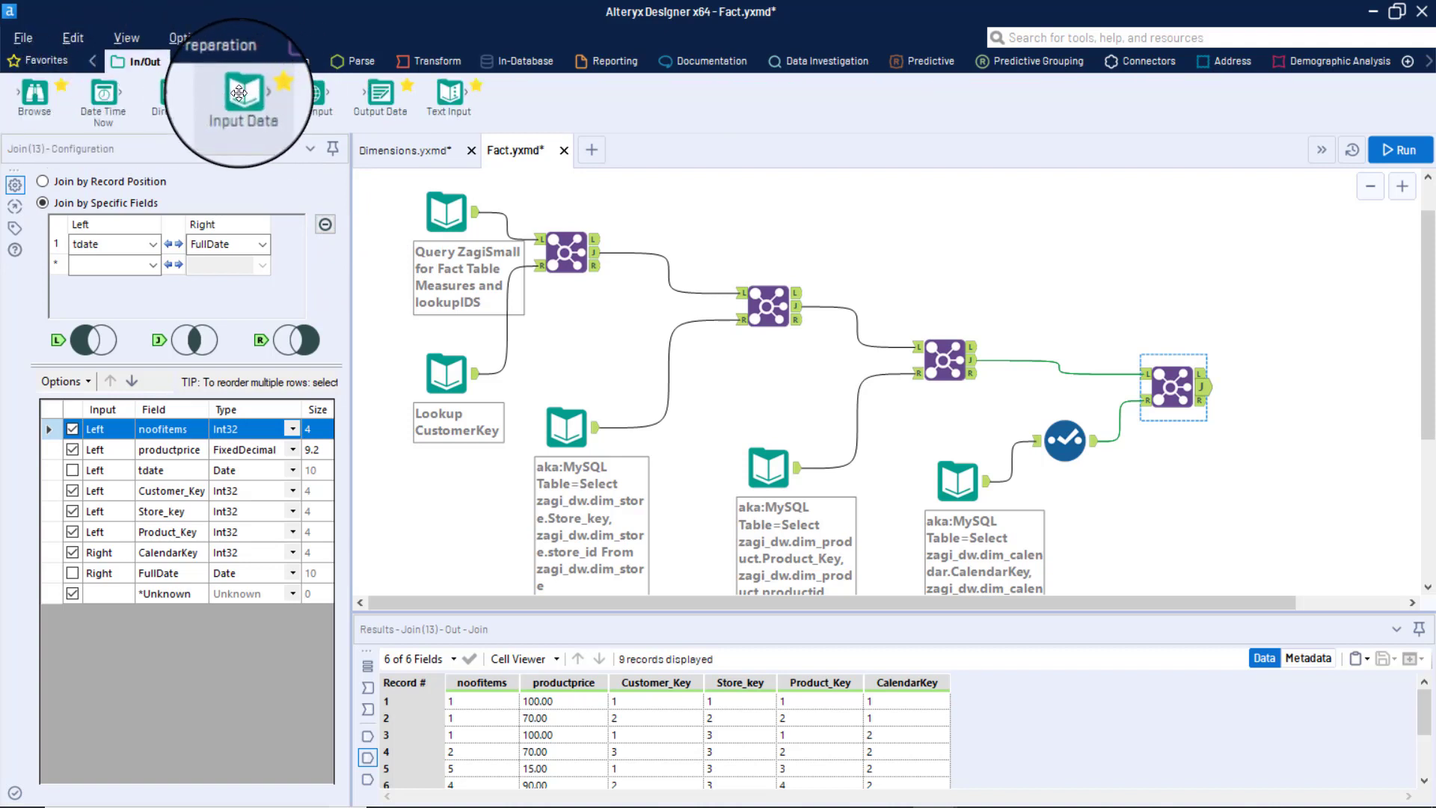
pyautogui.moveTo(380, 92); pyautogui.dragTo(1274, 386)
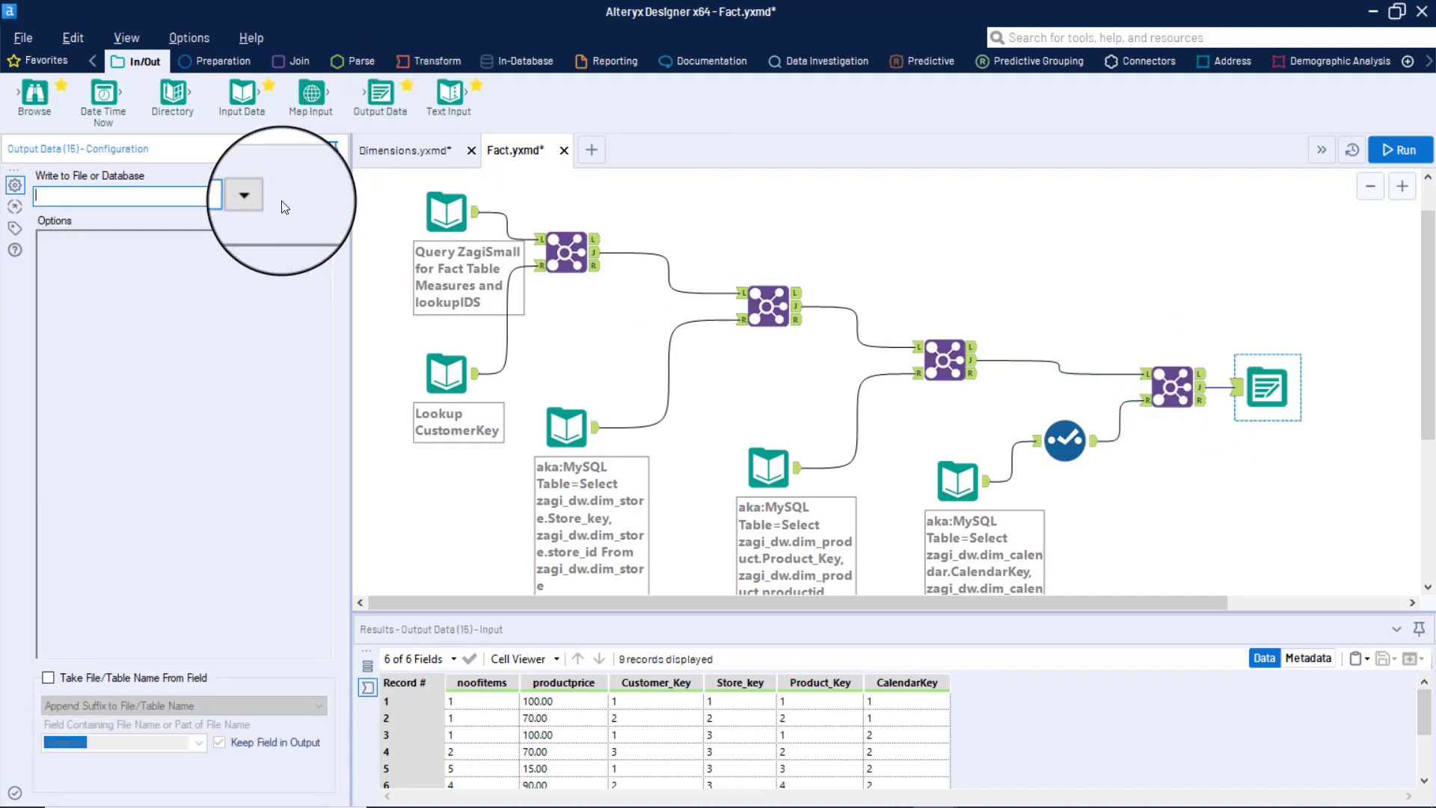
pyautogui.click(257, 197)
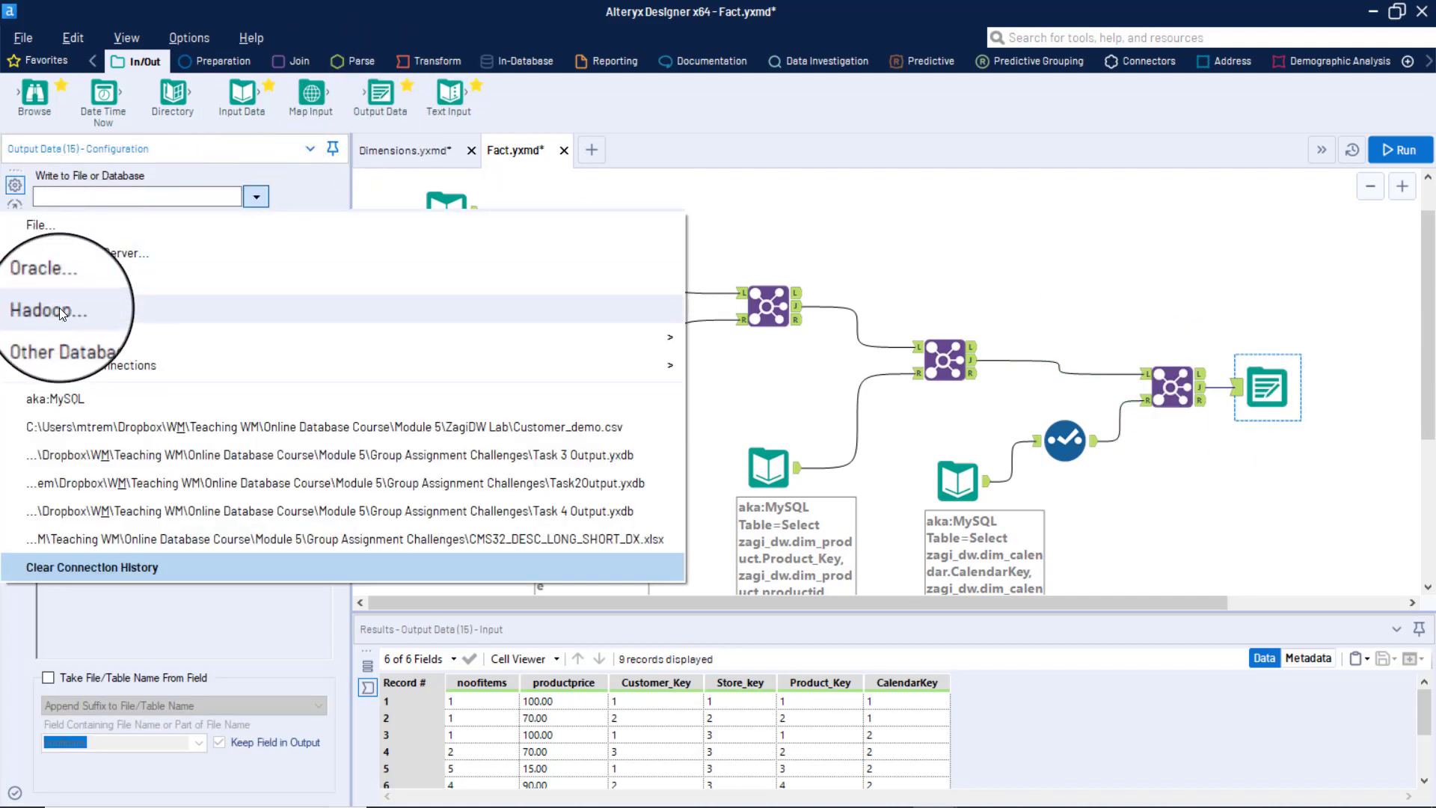
pyautogui.click(60, 398)
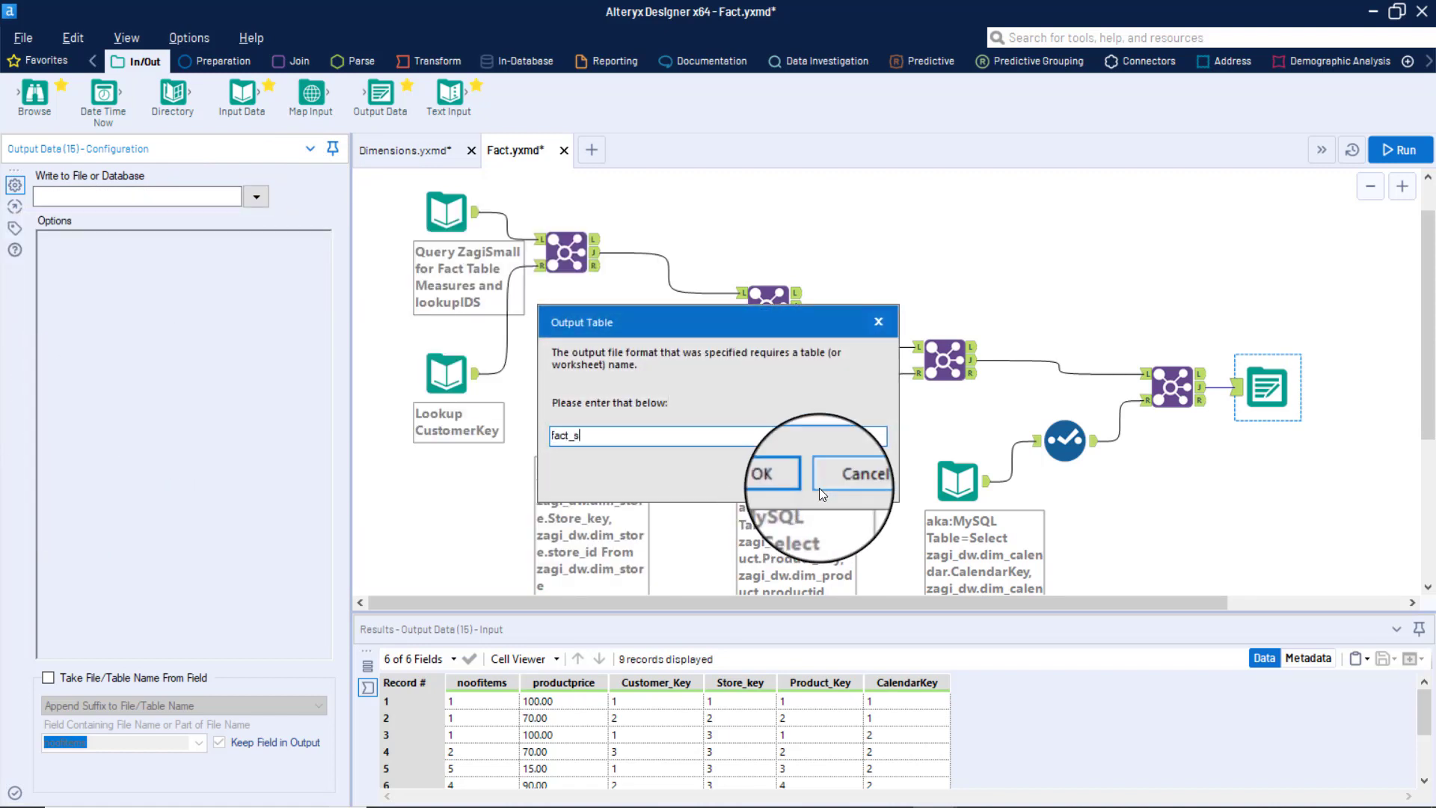
pyautogui.write('fact_sales')
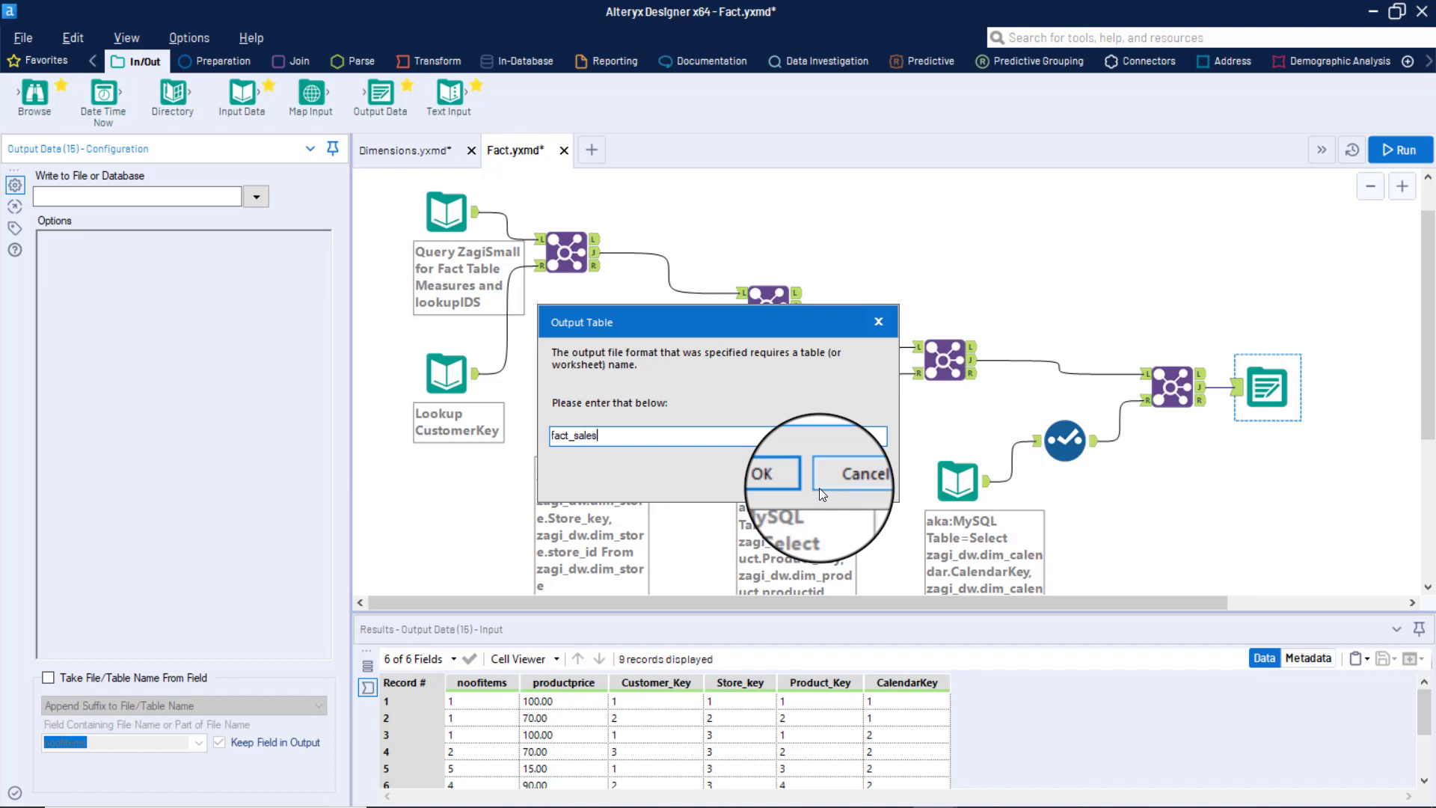
pyautogui.click(774, 480)
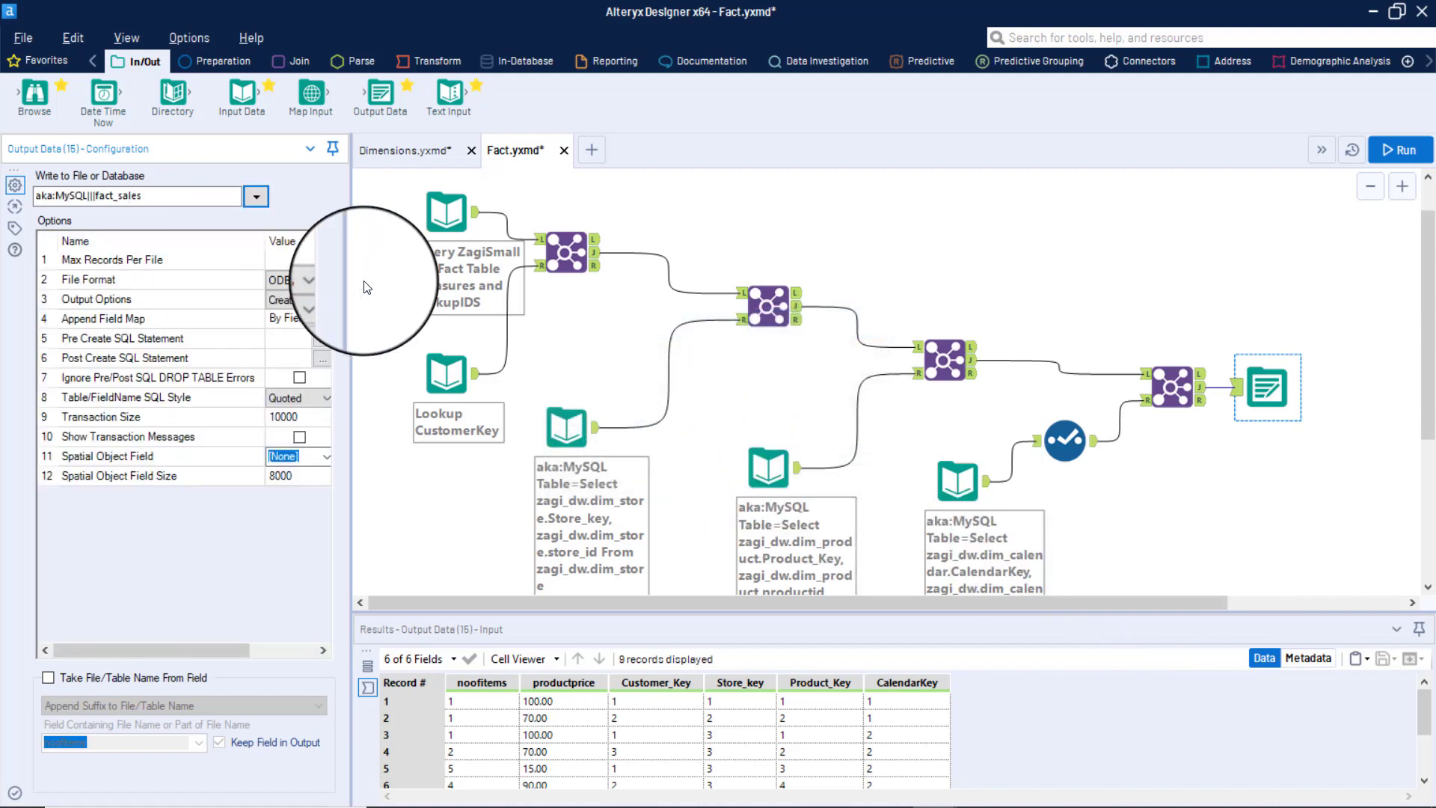
pyautogui.moveTo(349, 286); pyautogui.dragTo(566, 337)
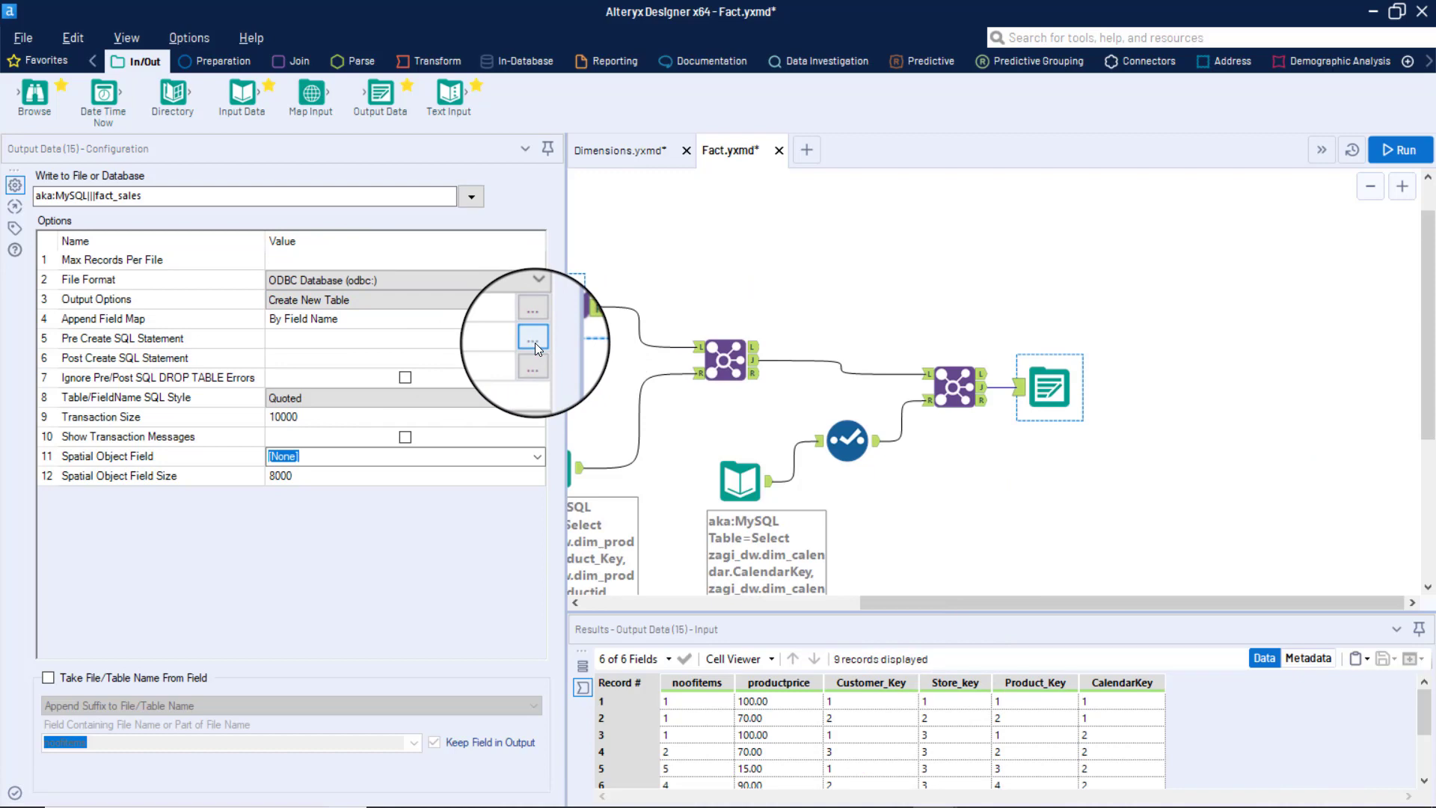
# - Set the fact_sales output's pre-create SQL to "use zagi_dw; drop table if exists fact_sales;" and run the workflow
pyautogui.click(536, 338)
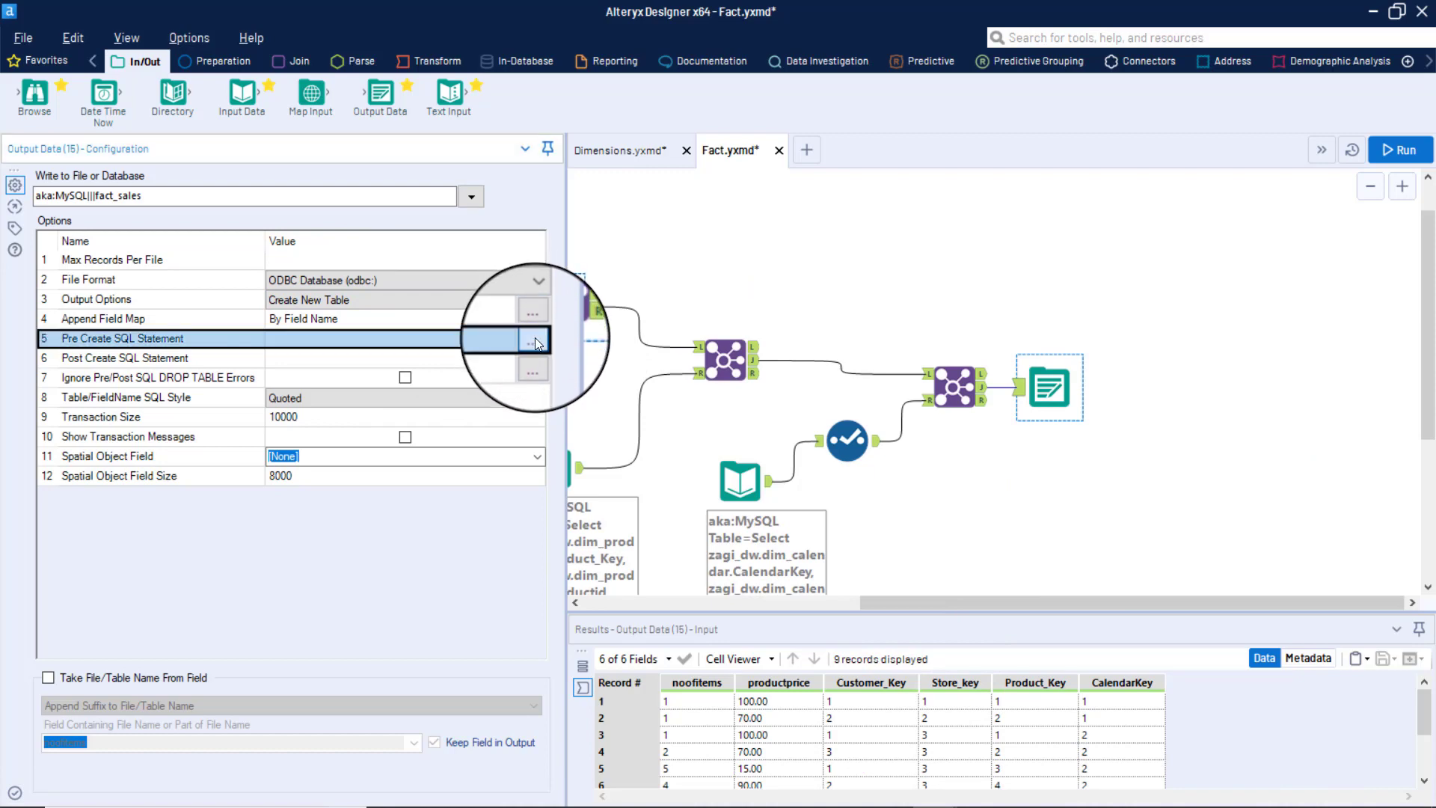
pyautogui.click(536, 338)
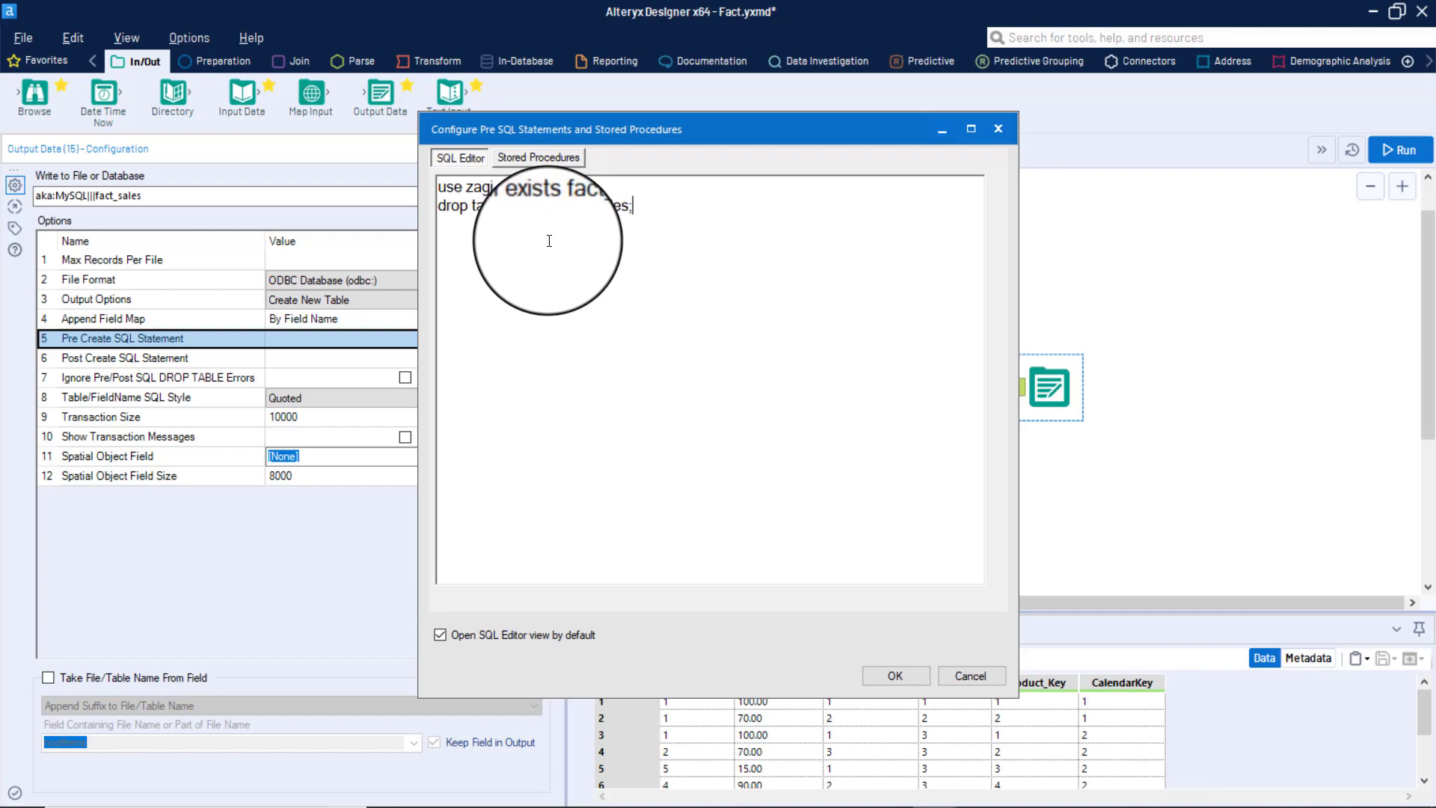
pyautogui.click(891, 670)
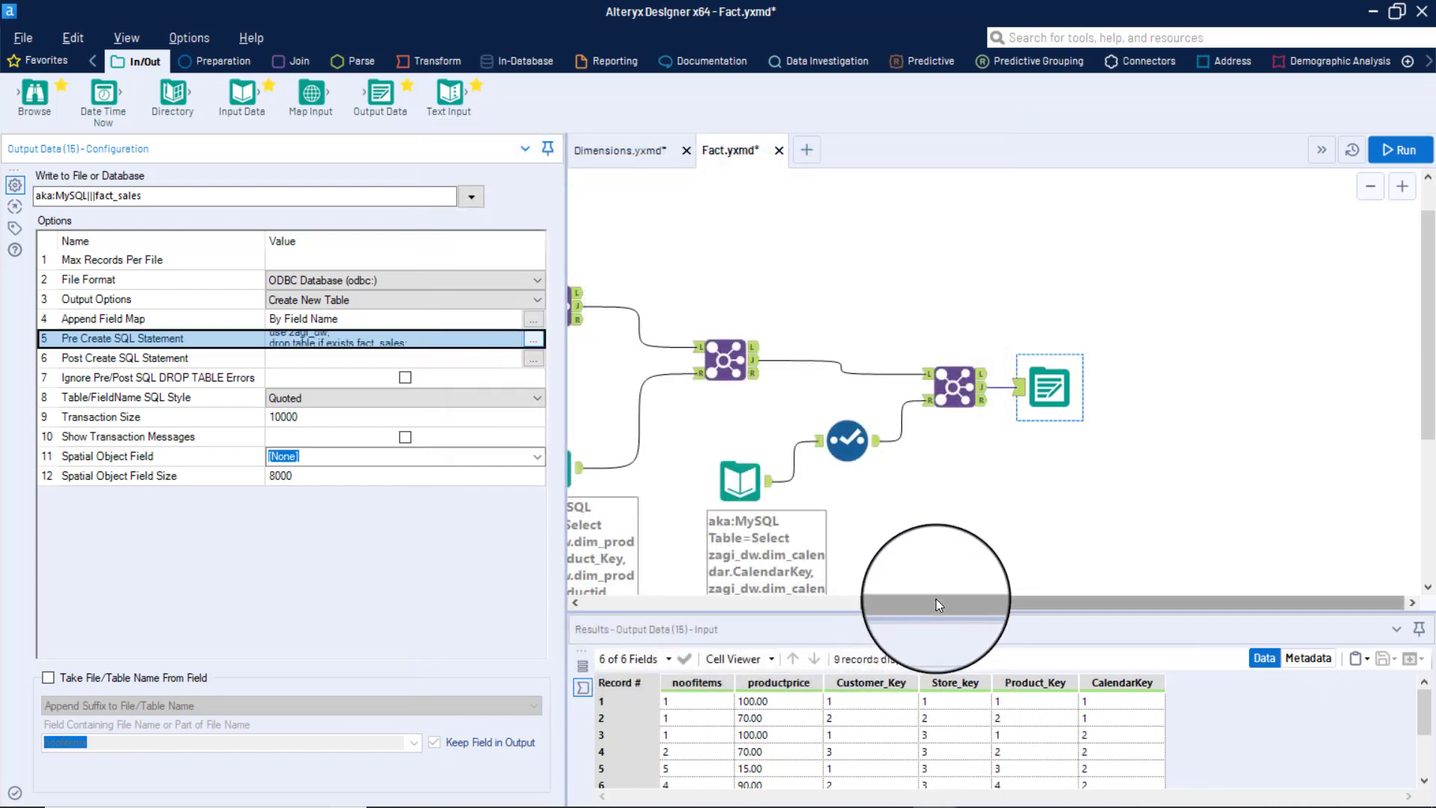
pyautogui.scroll(2, 677, 589)
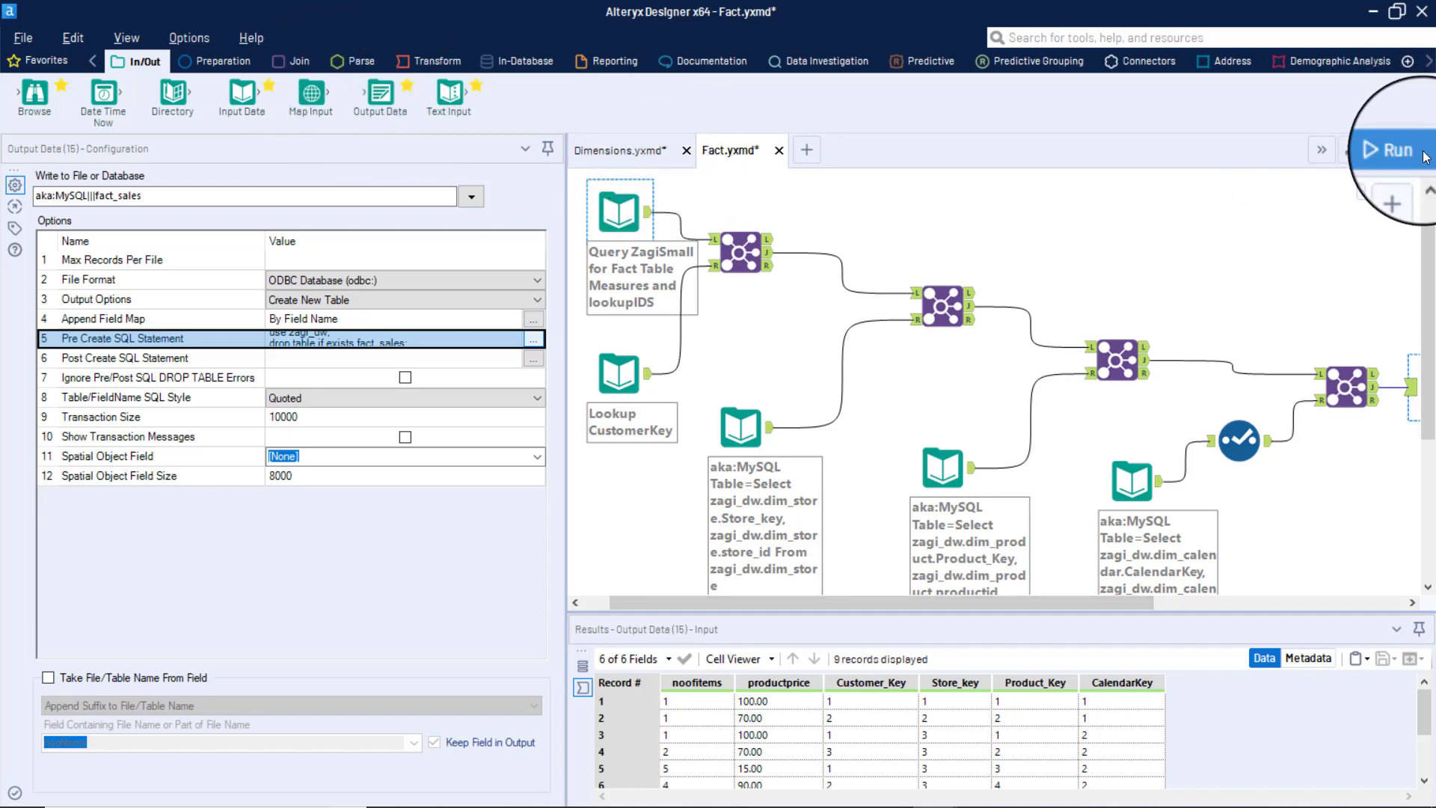
pyautogui.click(1397, 150)
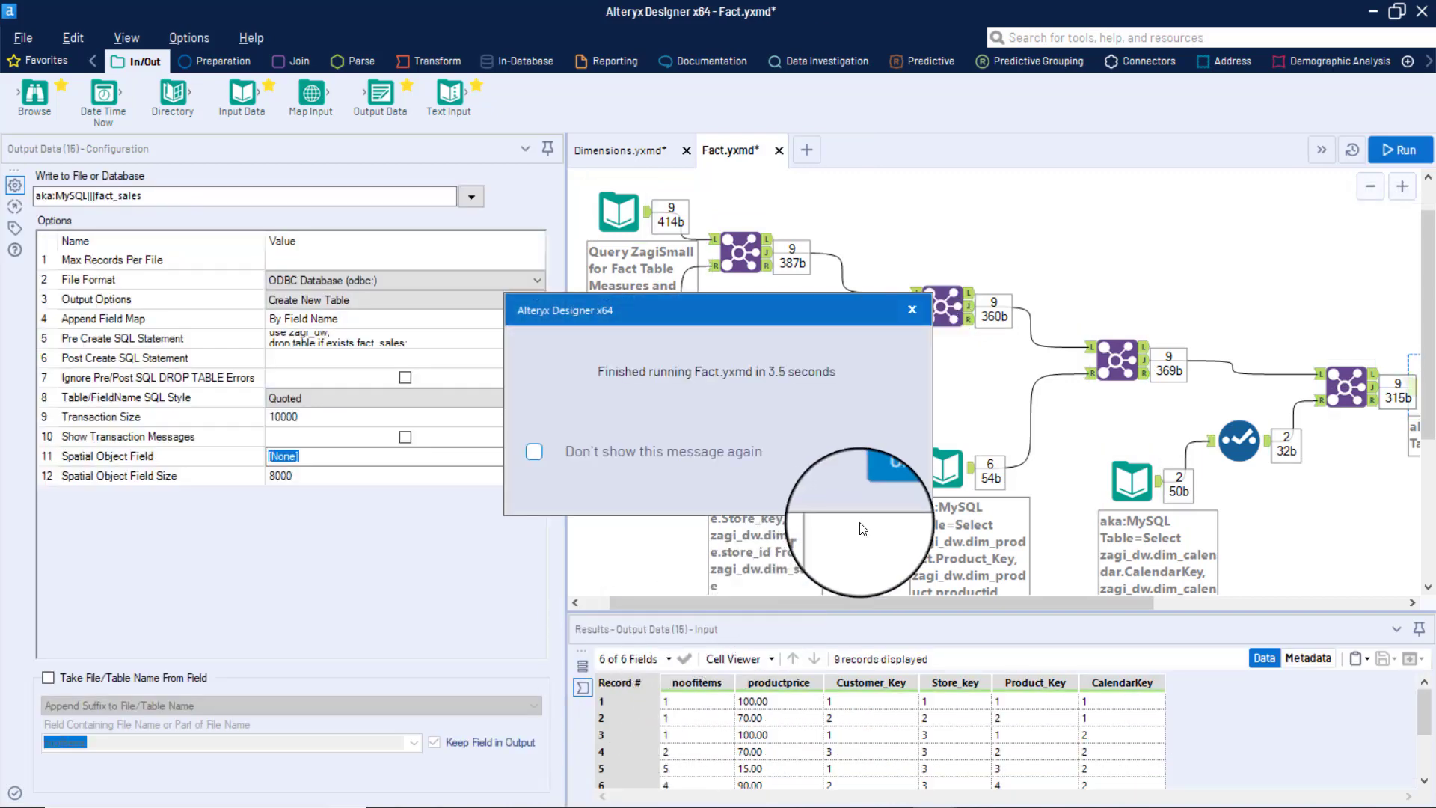
pyautogui.click(874, 488)
# - Switch to MySQL Workbench, close the dim_calendar table editor, and open the fact_sales column definitions from the refreshed zagi_dw schema
pyautogui.click(845, 789)
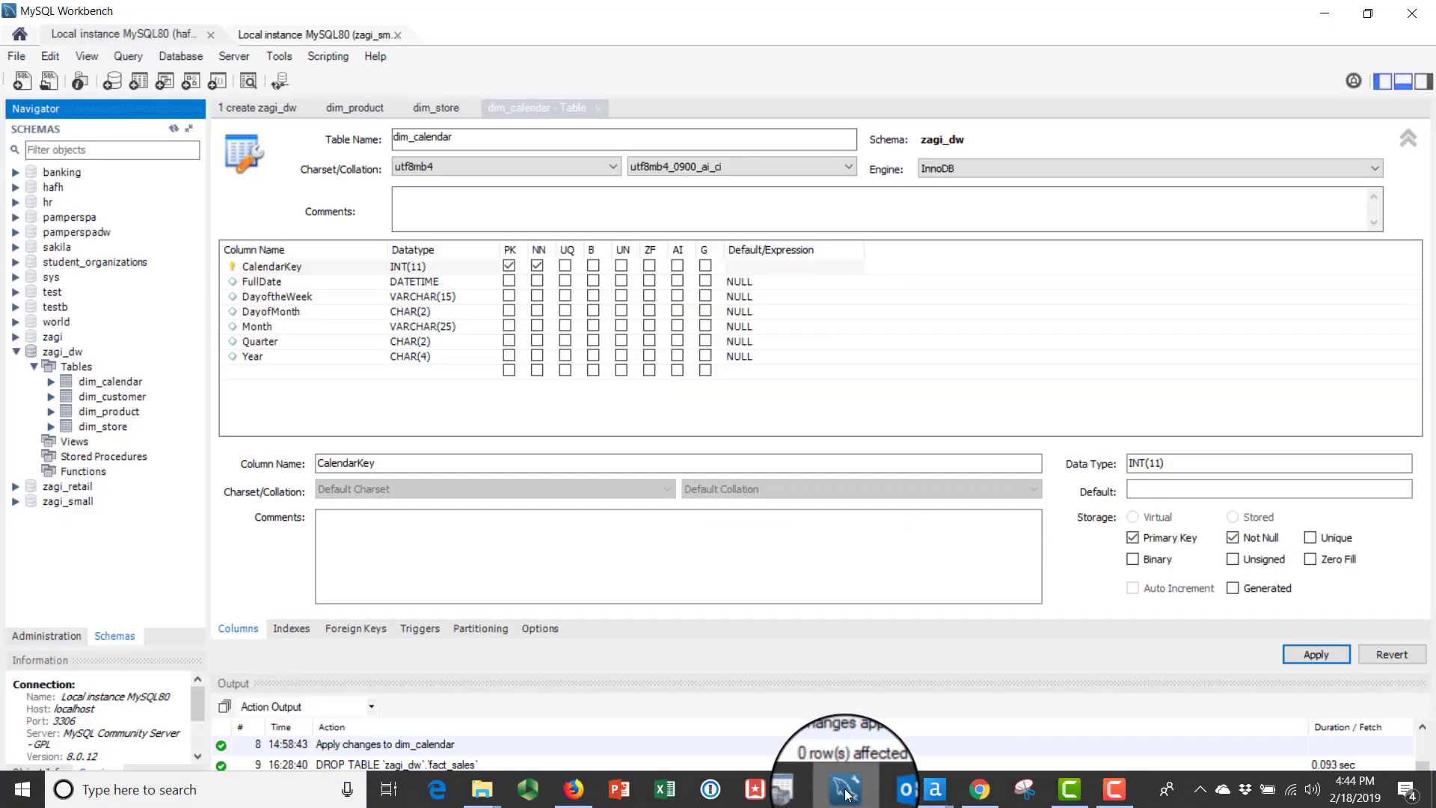
pyautogui.click(600, 109)
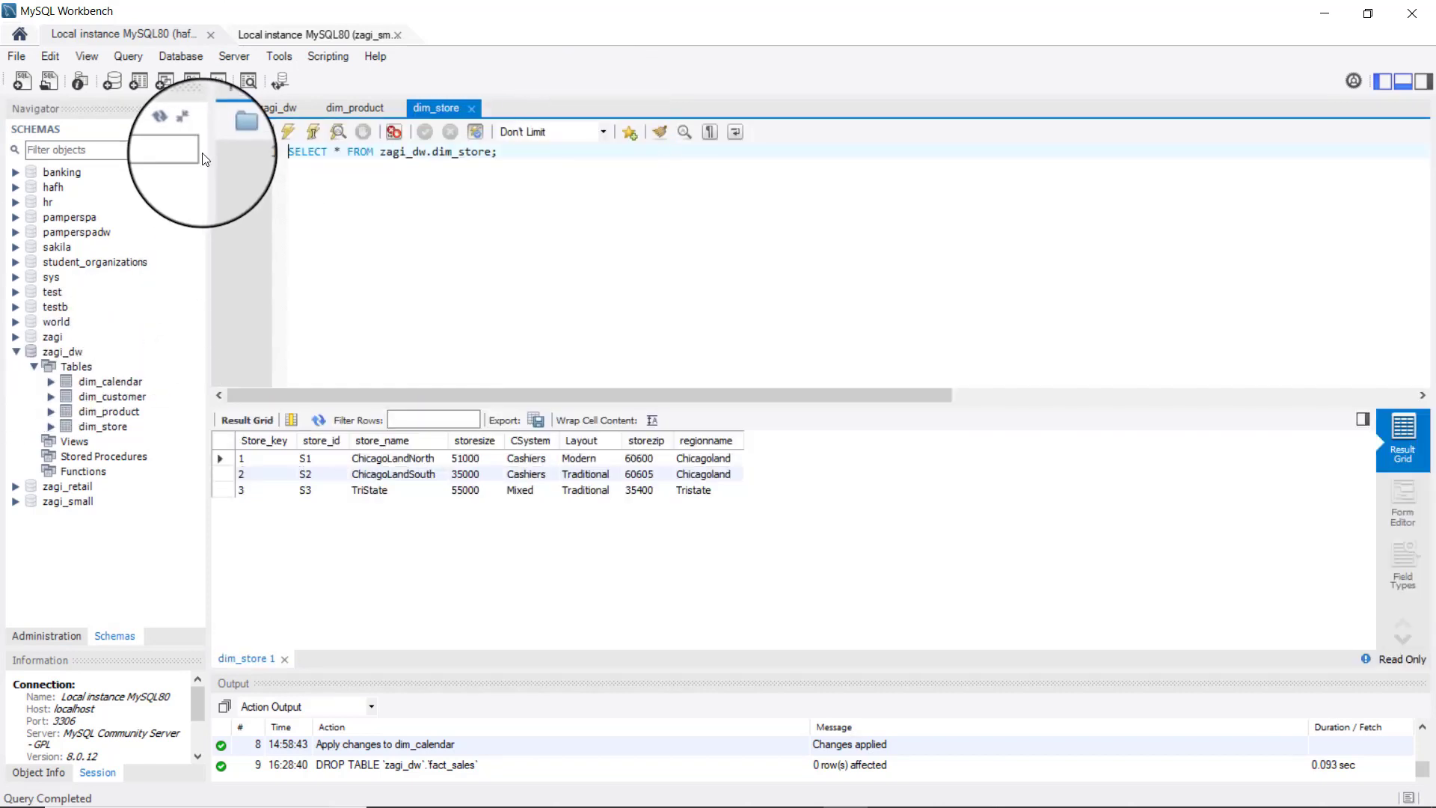
pyautogui.click(174, 128)
pyautogui.click(87, 438)
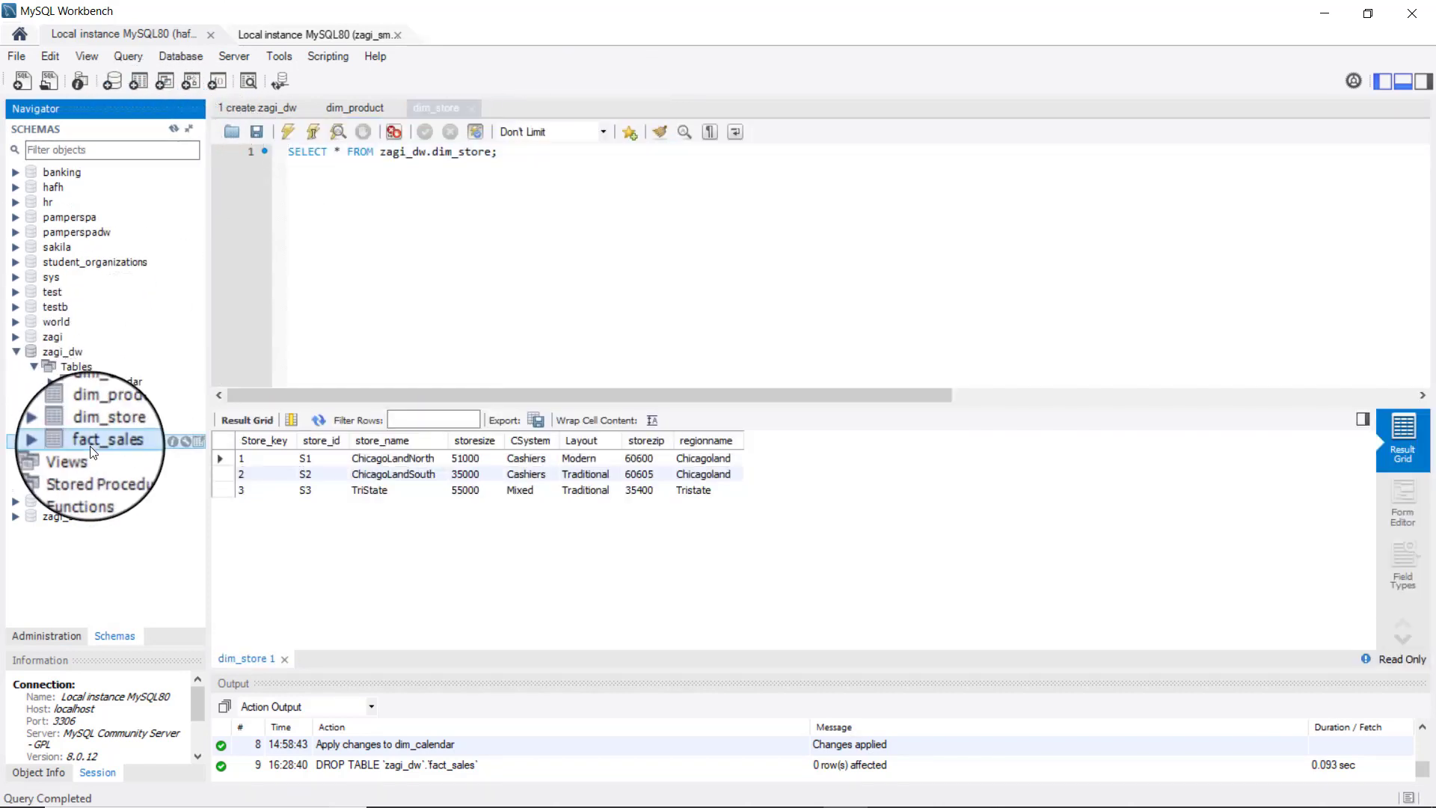
pyautogui.click(185, 442)
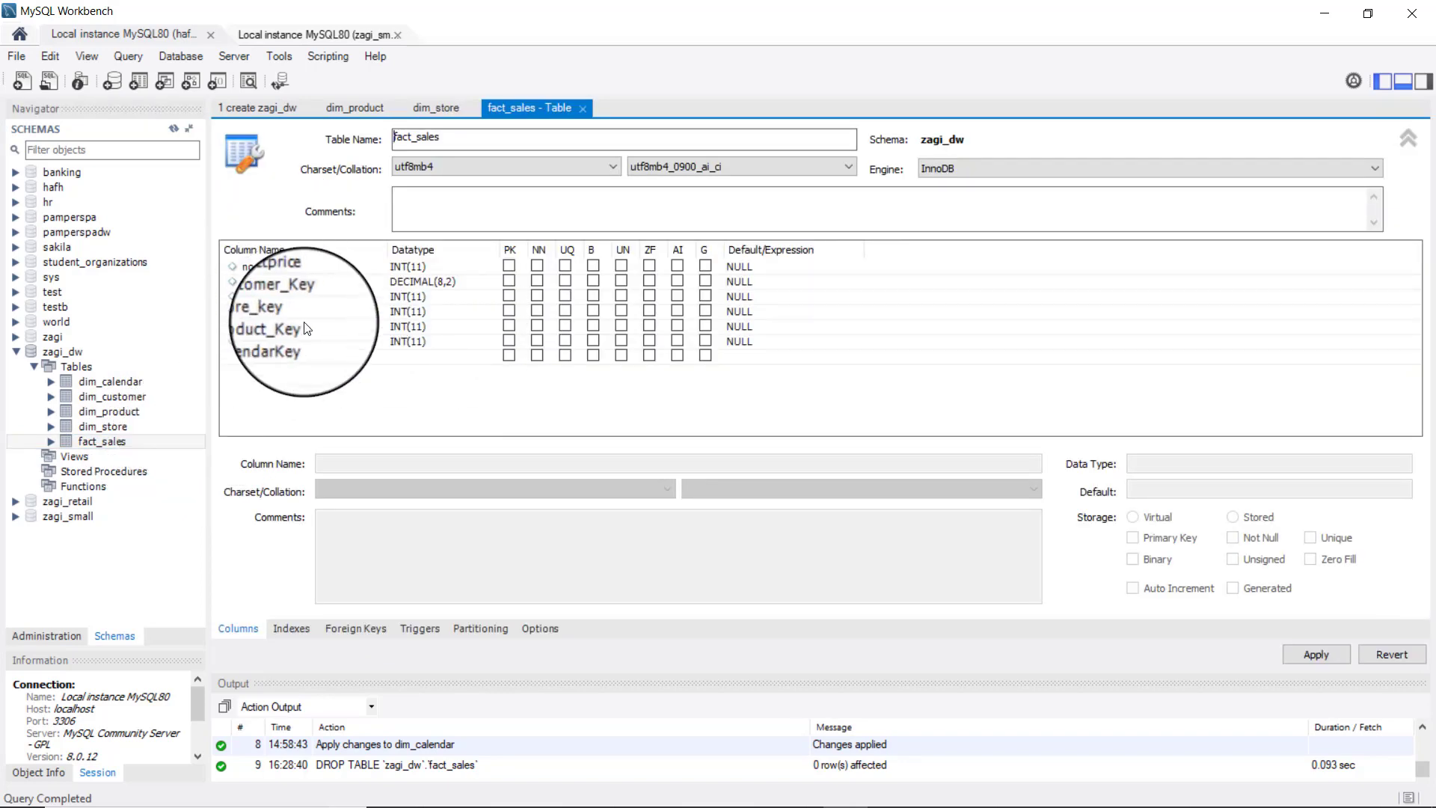